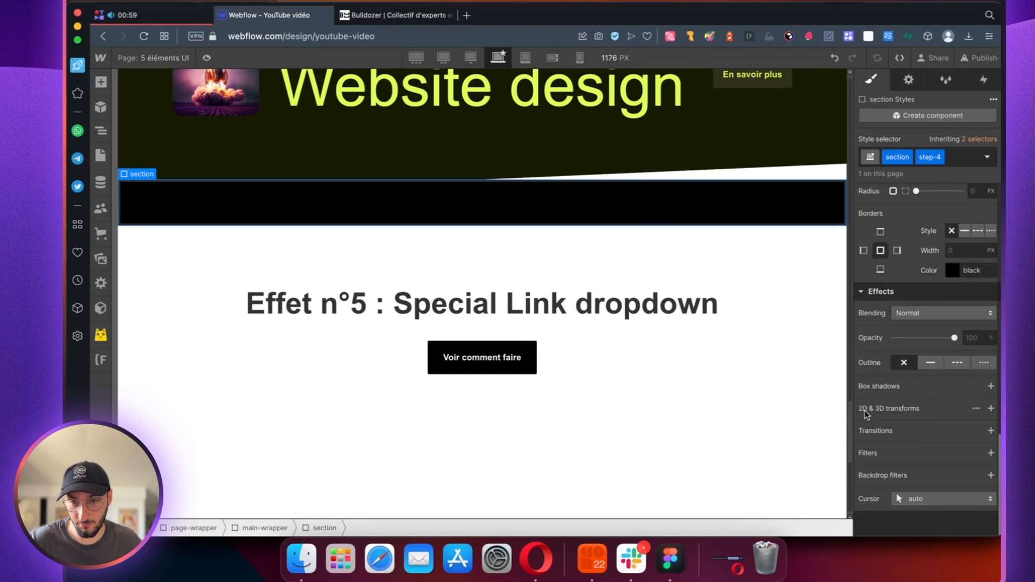
- Add a Skew transform to the black step-4 section with a Y angle of -2.5 degrees
{"action": "left_click", "coordinate": [991, 408]}
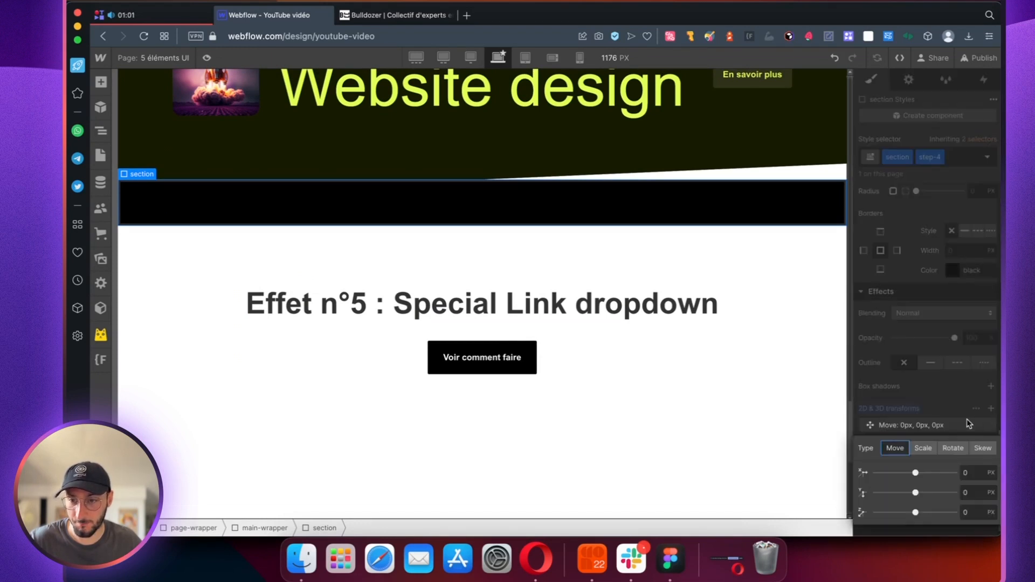
{"action": "left_click", "coordinate": [982, 448]}
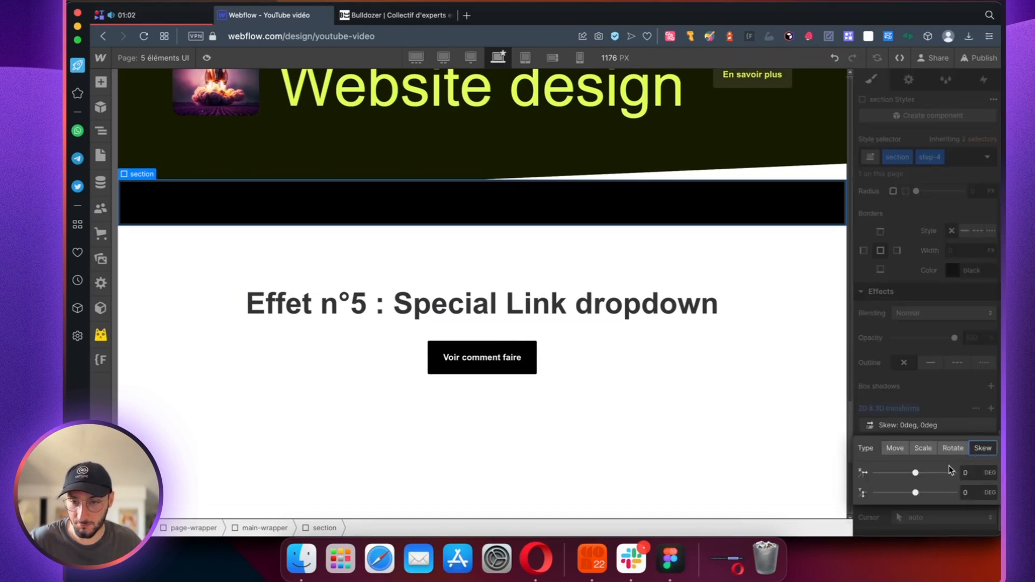
{"action": "left_click", "coordinate": [973, 494]}
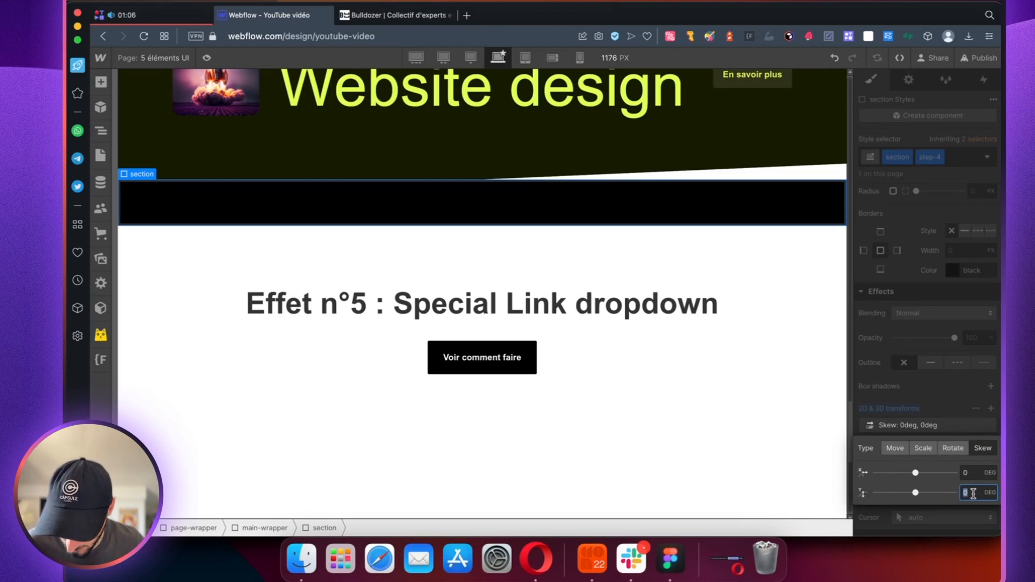
{"action": "key", "text": "Return"}
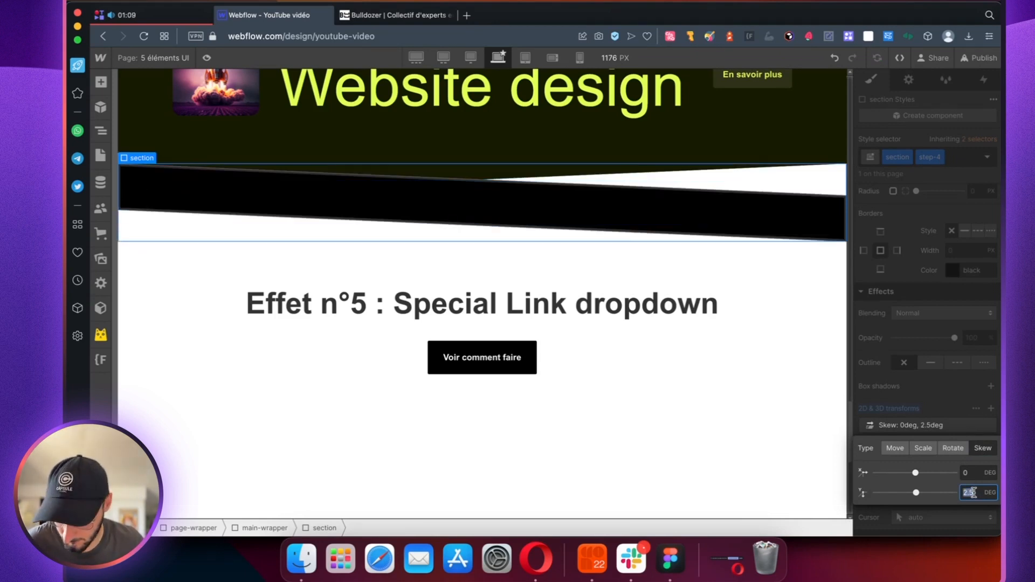
{"action": "key", "text": "Return"}
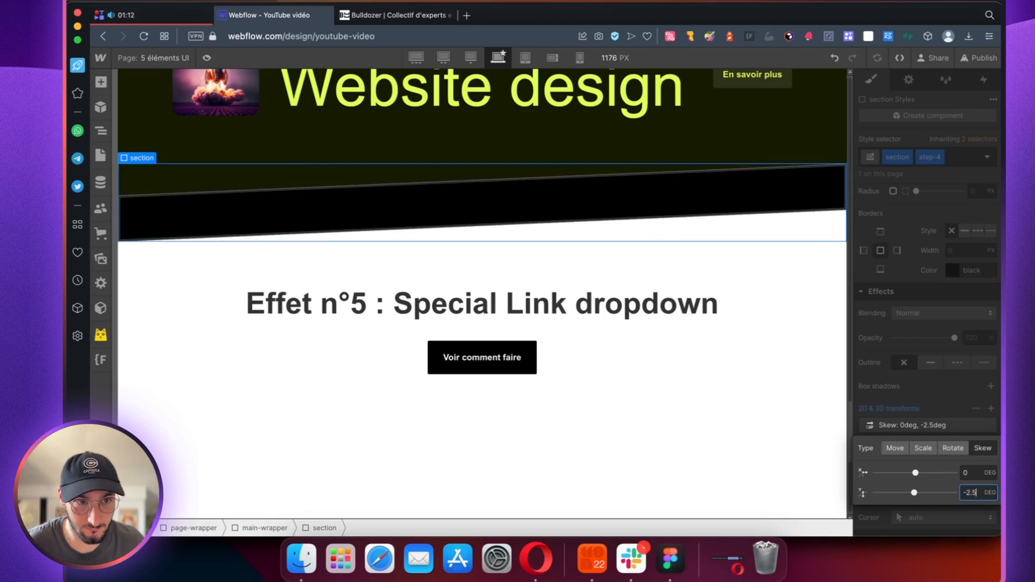
- Try a Y skew of -5 degrees on the section and return it to -2.5 degrees
{"action": "type", "text": "-5"}
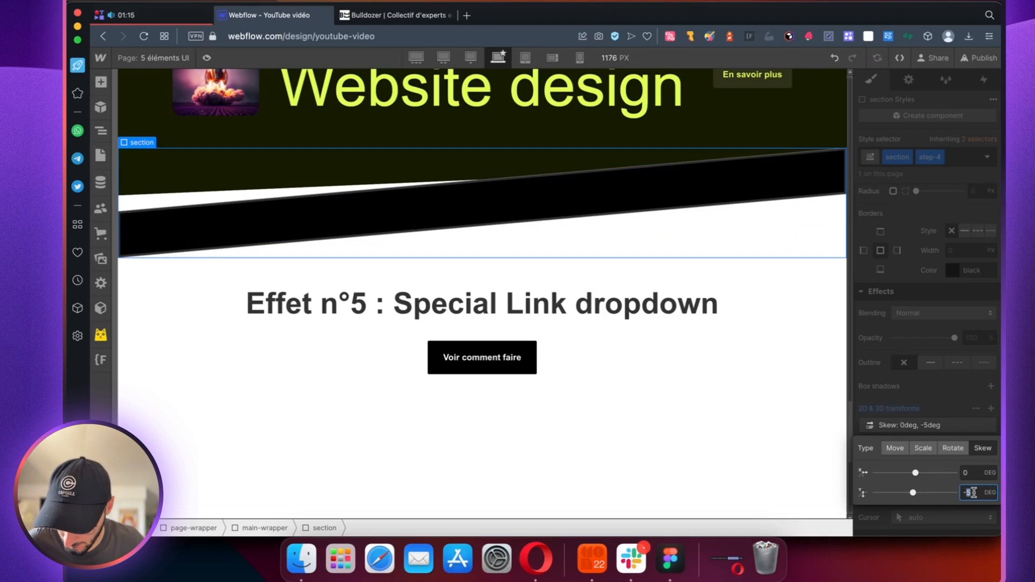
{"action": "key", "text": "Return"}
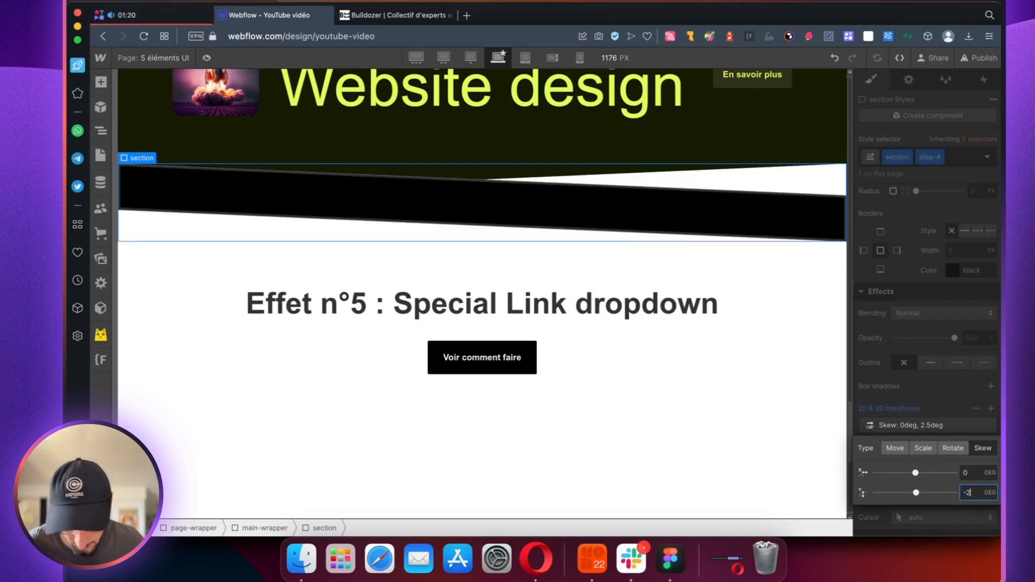
{"action": "key", "text": "Return"}
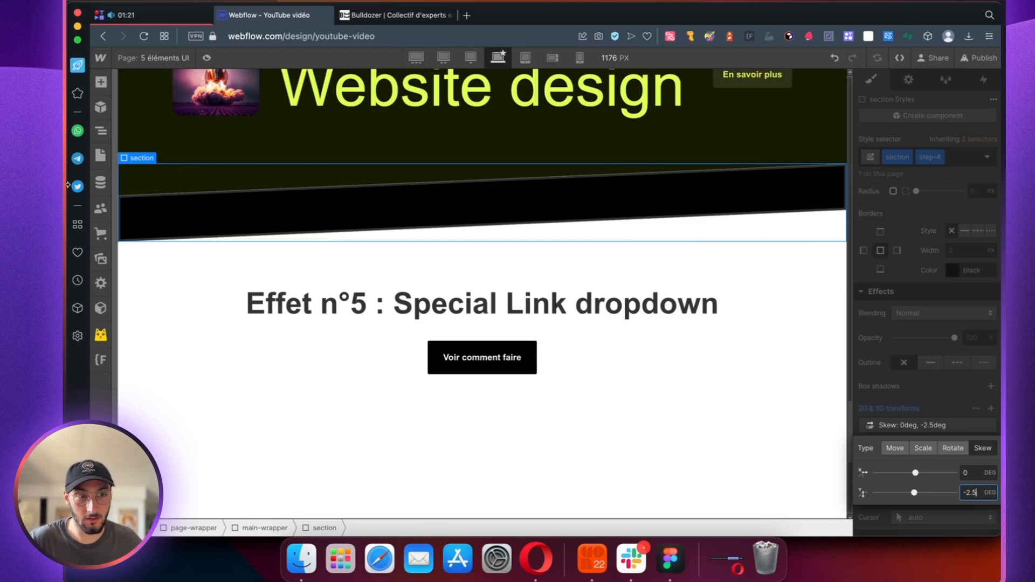
- Insert a heading inside the skewed step-4 section and set its type to H2
{"action": "left_click", "coordinate": [100, 130]}
{"action": "left_click", "coordinate": [156, 269]}
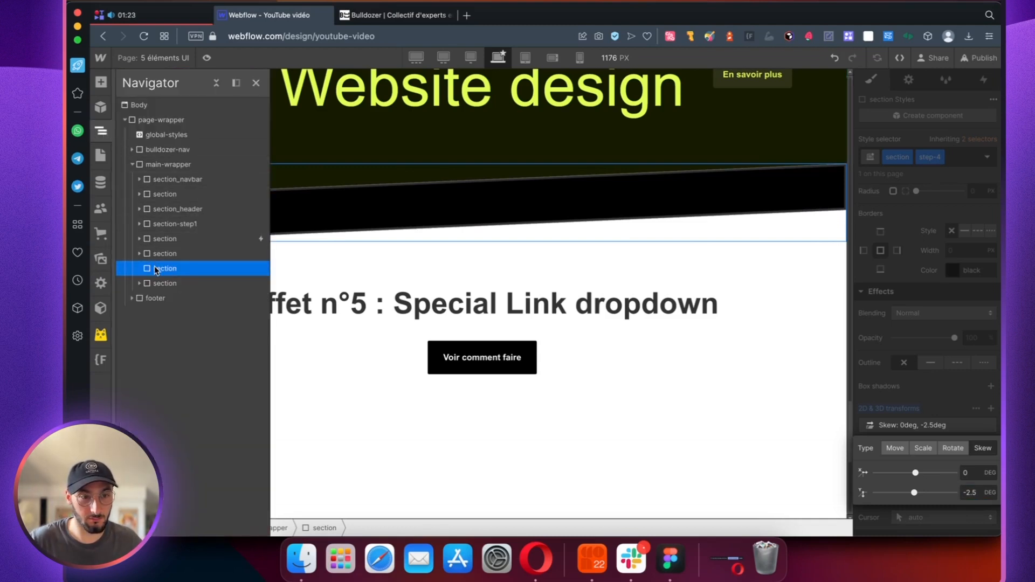
{"action": "key", "text": "a"}
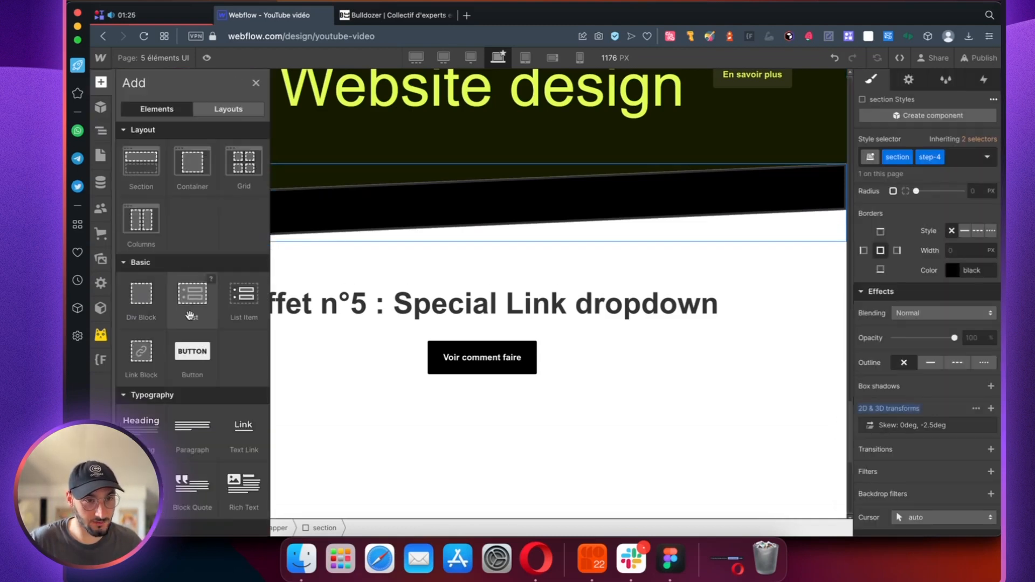
{"action": "left_click", "coordinate": [148, 430]}
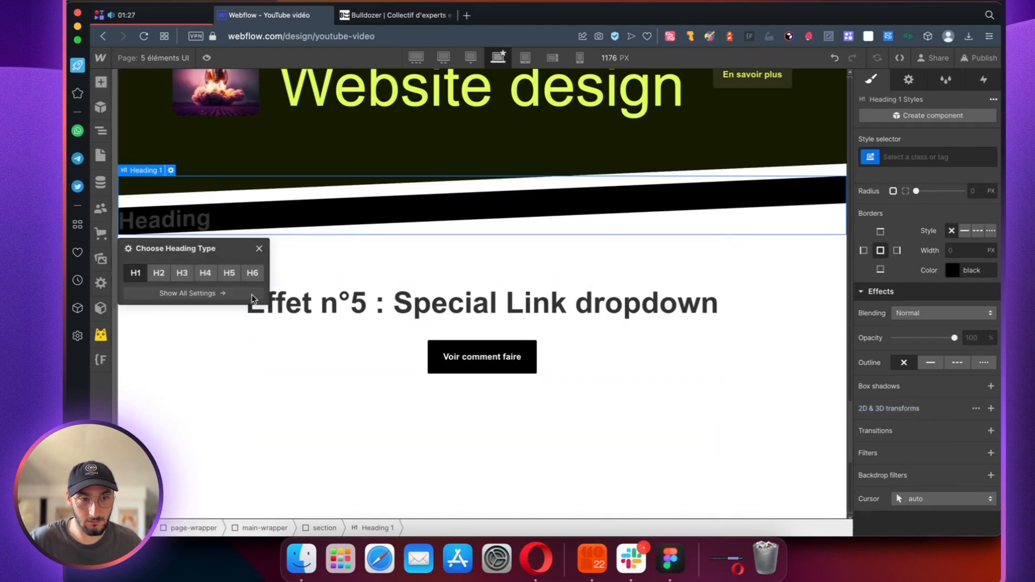
{"action": "left_click", "coordinate": [159, 272]}
- Apply the heading-style-h2, text-align-center and color-white classes to the new heading
{"action": "left_click", "coordinate": [917, 157]}
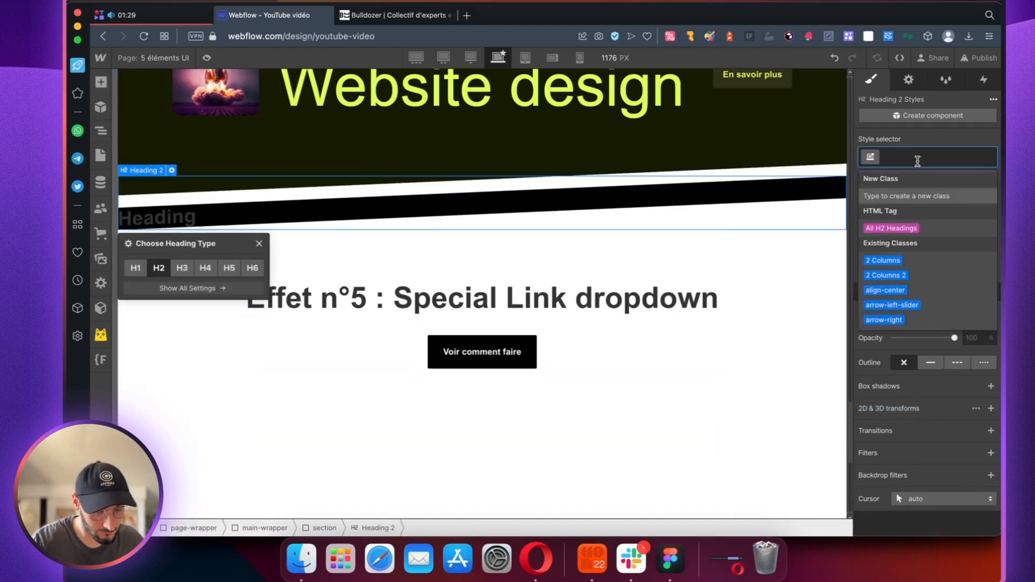
{"action": "type", "text": "heading-styl"}
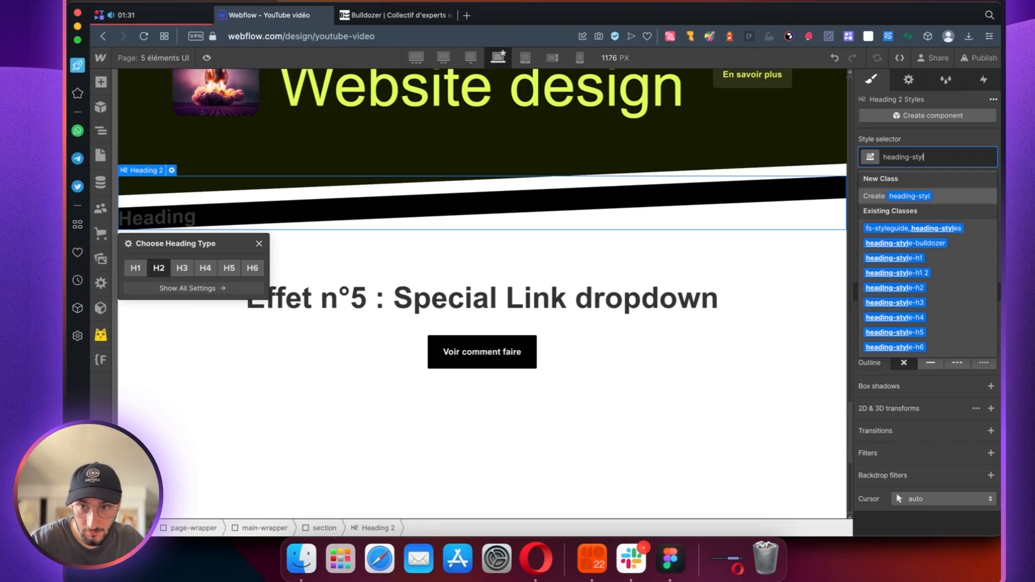
{"action": "type", "text": "e"}
{"action": "left_click", "coordinate": [922, 289]}
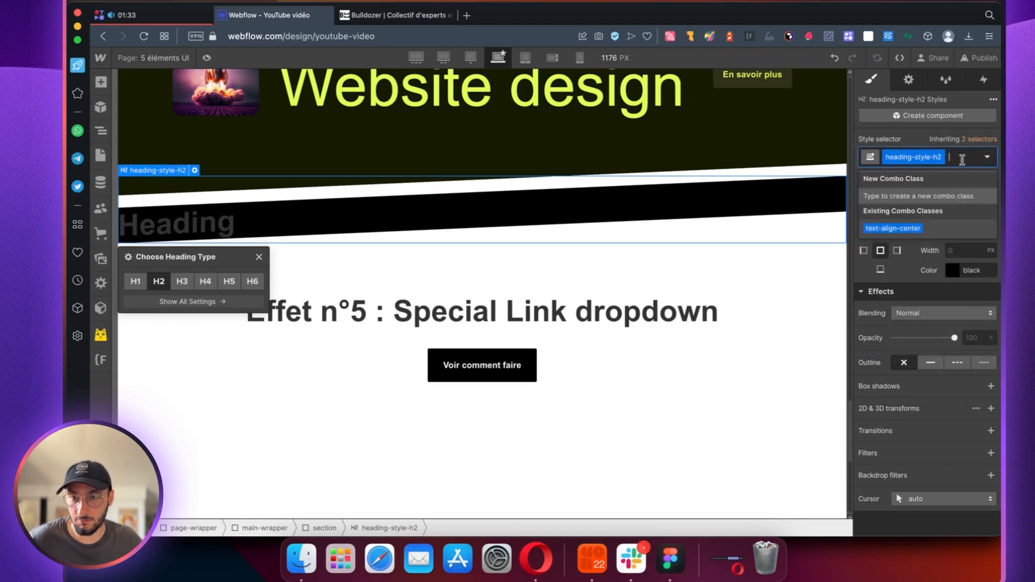
{"action": "left_click", "coordinate": [909, 229]}
{"action": "left_click", "coordinate": [962, 176]}
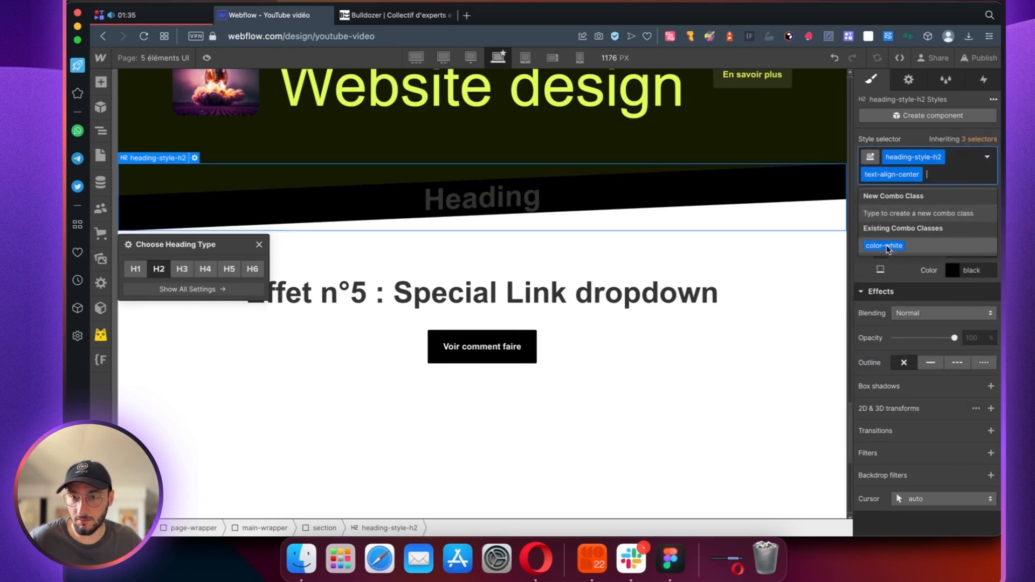
{"action": "left_click", "coordinate": [888, 247]}
- Replace the heading's placeholder text with "Step n°4"
{"action": "double_click", "coordinate": [524, 207]}
{"action": "double_click", "coordinate": [524, 204]}
{"action": "type", "text": "Step"}
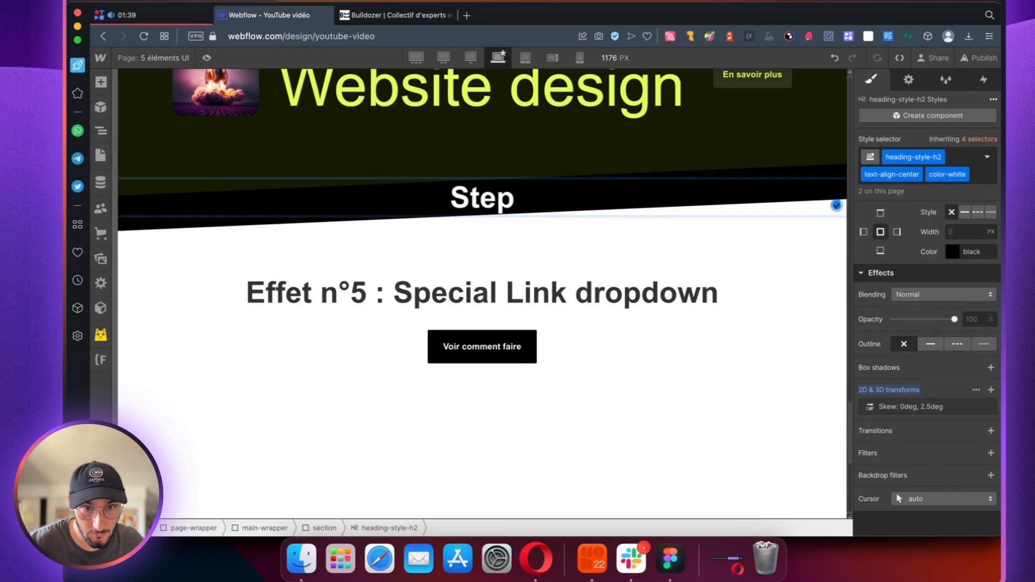
{"action": "type", "text": " n"}
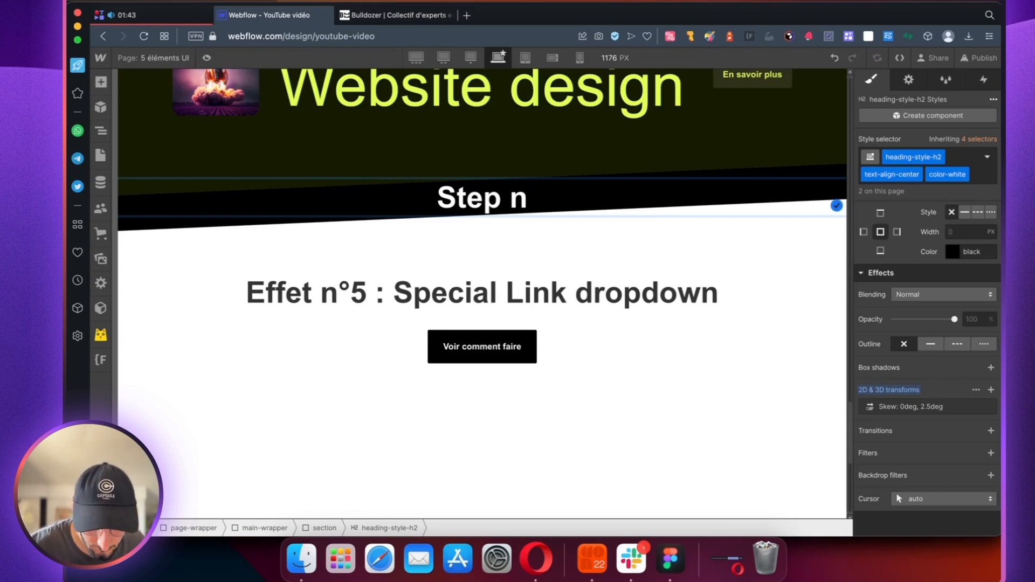
{"action": "type", "text": "°4"}
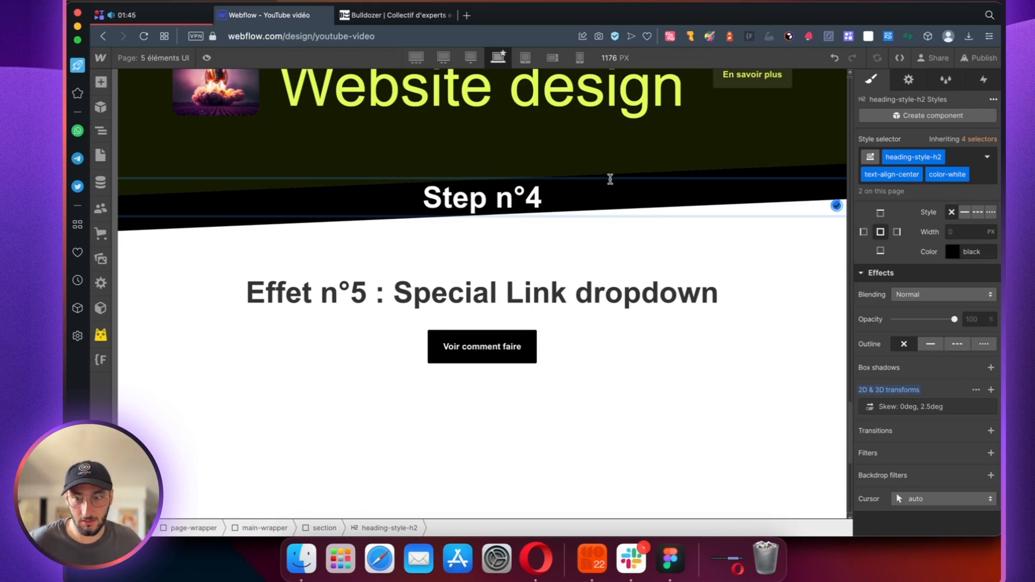
{"action": "key", "text": "Escape"}
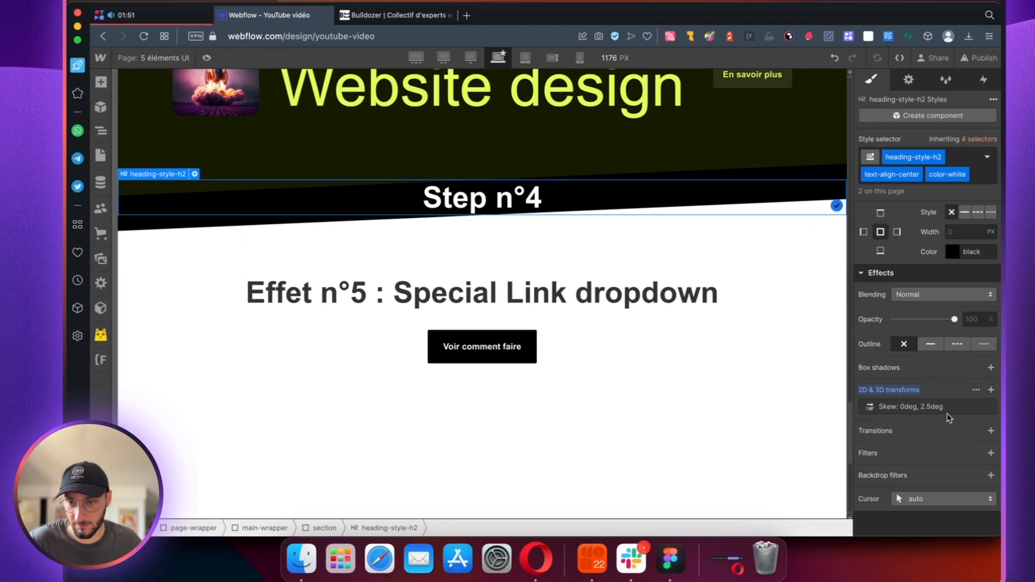
- Remove the skew transform from the "Step n°4" heading and set its top and bottom padding to 3rem
{"action": "left_click", "coordinate": [991, 408]}
{"action": "scroll", "coordinate": [539, 213], "scroll_direction": "up", "scroll_amount": 1}
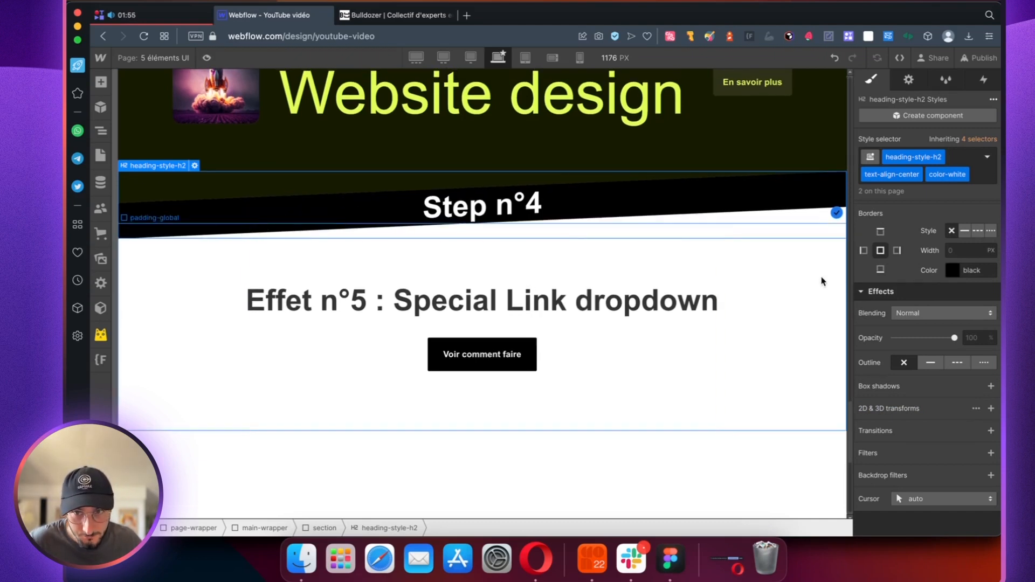
{"action": "scroll", "coordinate": [819, 281], "scroll_direction": "up", "scroll_amount": 5}
{"action": "scroll", "coordinate": [935, 334], "scroll_direction": "up", "scroll_amount": 10}
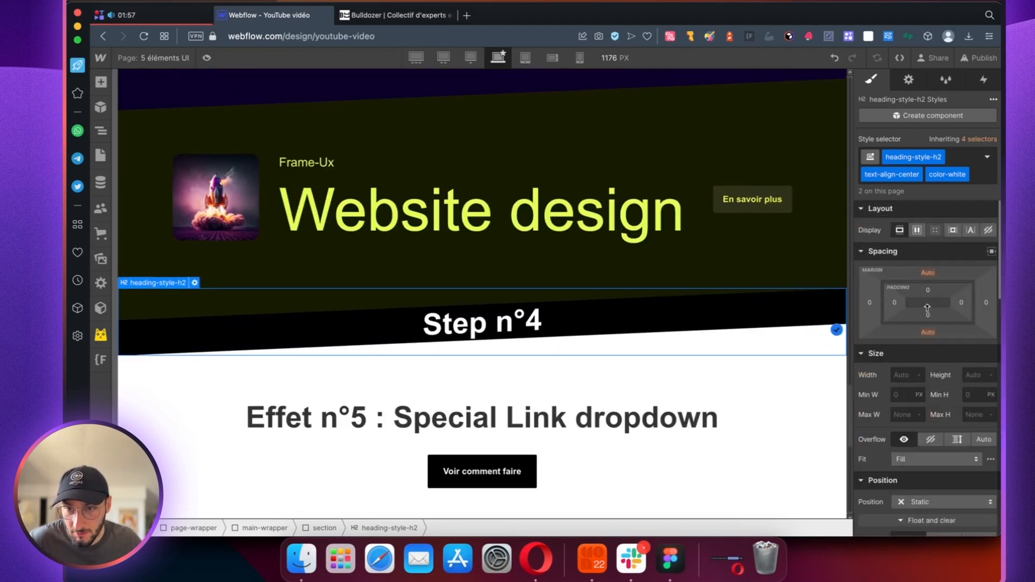
{"action": "left_click", "coordinate": [932, 291]}
{"action": "type", "text": "3rem"}
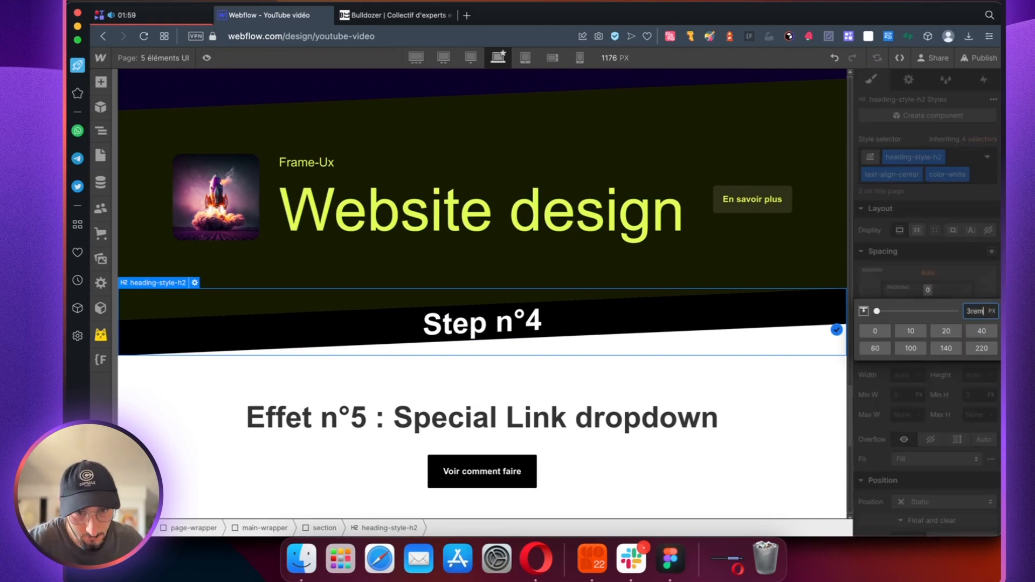
{"action": "key", "text": "Return"}
{"action": "left_click", "coordinate": [927, 313]}
{"action": "type", "text": "3rem"}
{"action": "key", "text": "Return"}
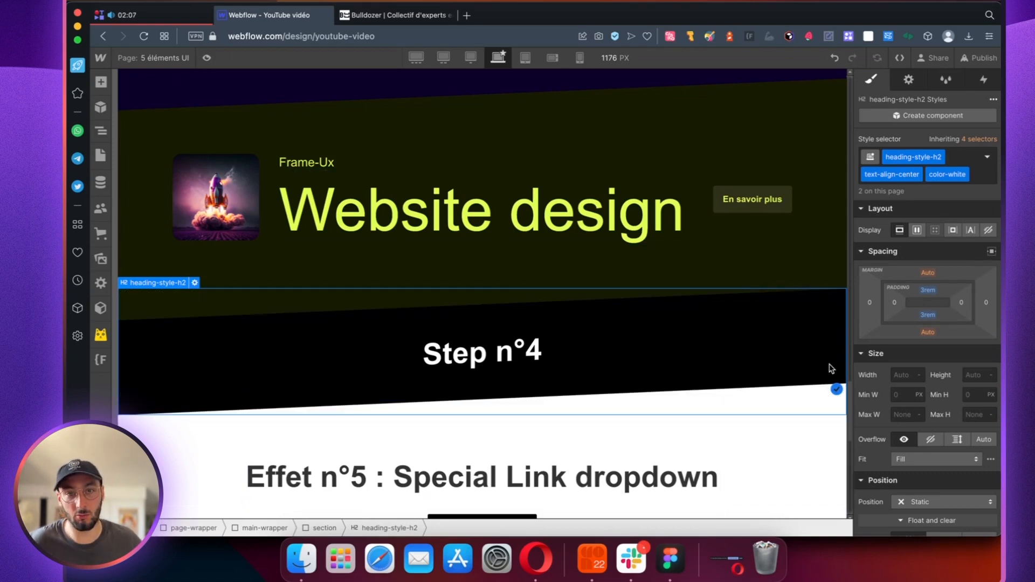
{"action": "scroll", "coordinate": [608, 313], "scroll_direction": "up", "scroll_amount": 8}
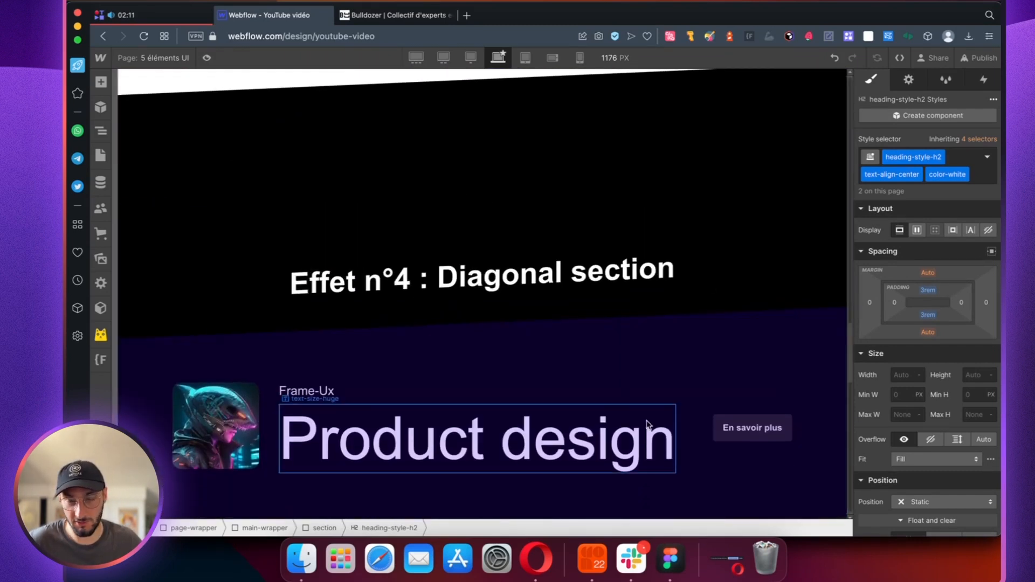
{"action": "scroll", "coordinate": [530, 290], "scroll_direction": "down", "scroll_amount": 5}
{"action": "scroll", "coordinate": [530, 289], "scroll_direction": "down", "scroll_amount": 2}
{"action": "scroll", "coordinate": [291, 168], "scroll_direction": "up", "scroll_amount": 2}
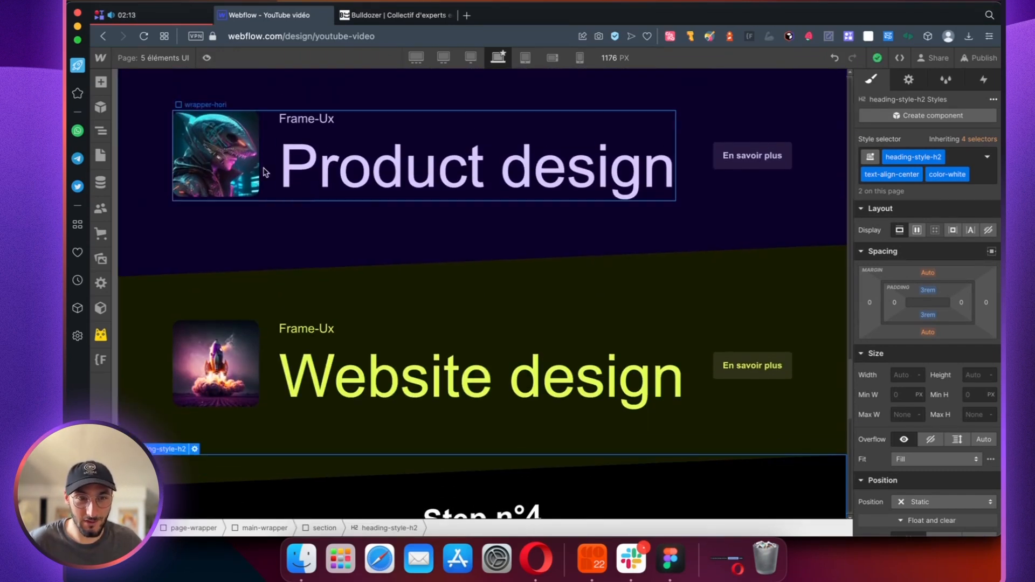
{"action": "scroll", "coordinate": [592, 233], "scroll_direction": "down", "scroll_amount": 1}
{"action": "scroll", "coordinate": [566, 264], "scroll_direction": "down", "scroll_amount": 2}
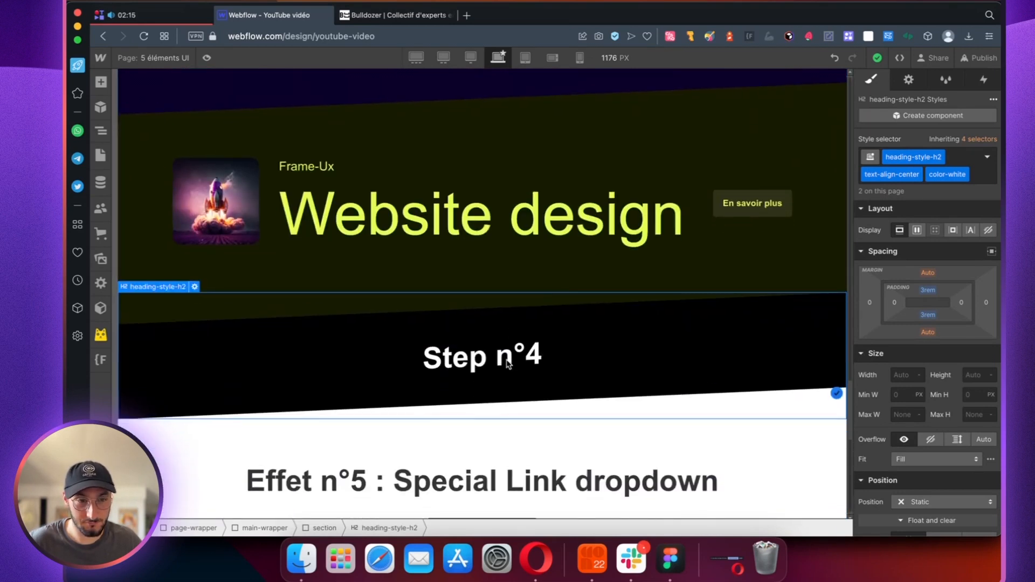
- Add a Skew transform to the "Step n°4" heading with a Y angle of 2.5 degrees to straighten its text
{"action": "scroll", "coordinate": [957, 219], "scroll_direction": "down", "scroll_amount": 10}
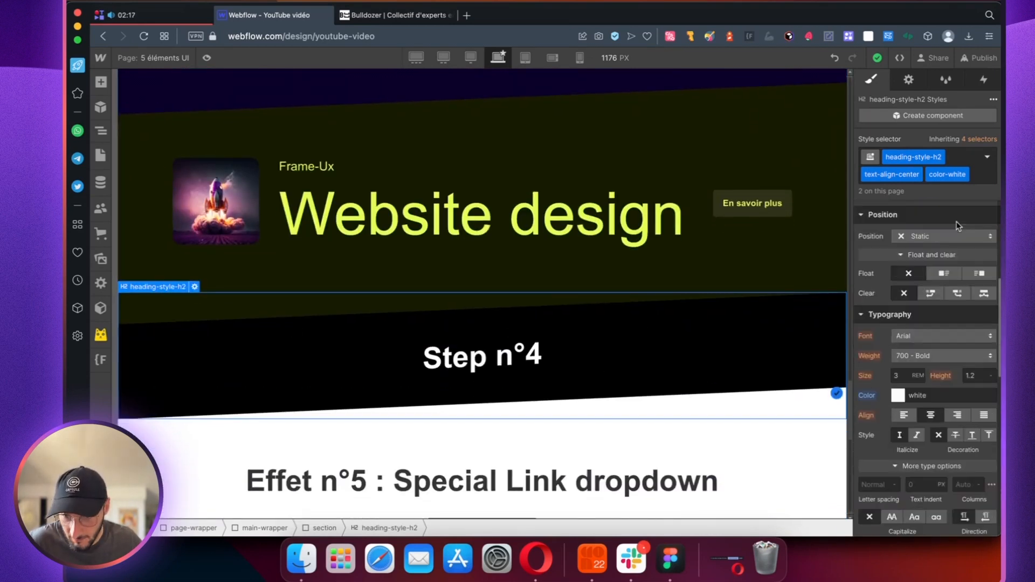
{"action": "scroll", "coordinate": [957, 225], "scroll_direction": "down", "scroll_amount": 5}
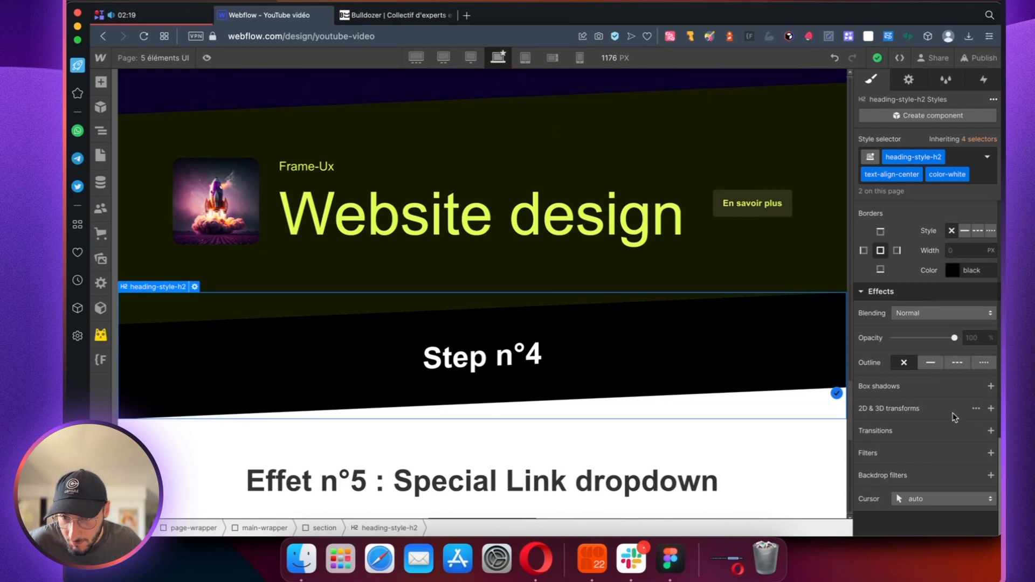
{"action": "left_click", "coordinate": [991, 409]}
{"action": "left_click", "coordinate": [983, 448]}
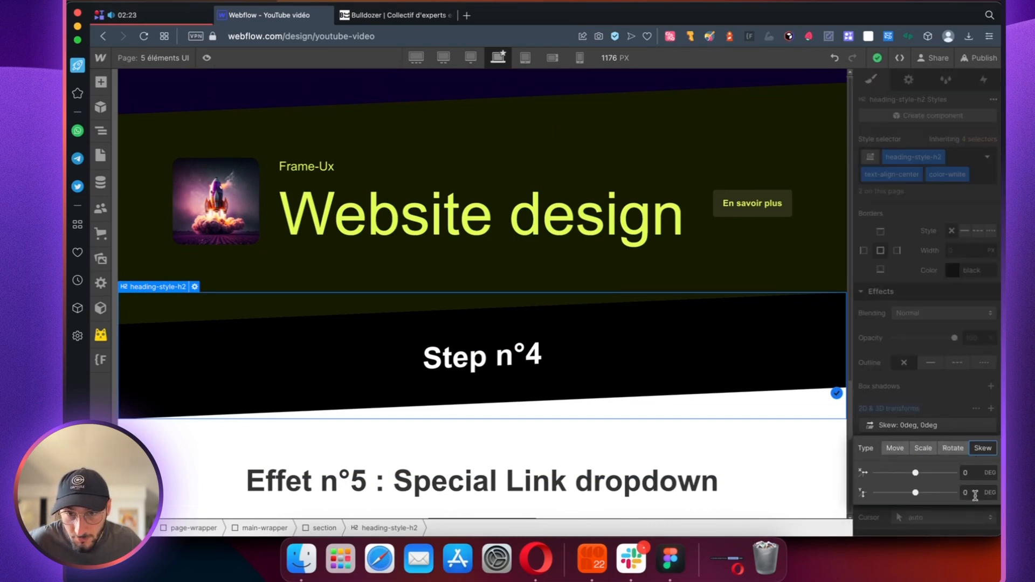
{"action": "left_click", "coordinate": [974, 495]}
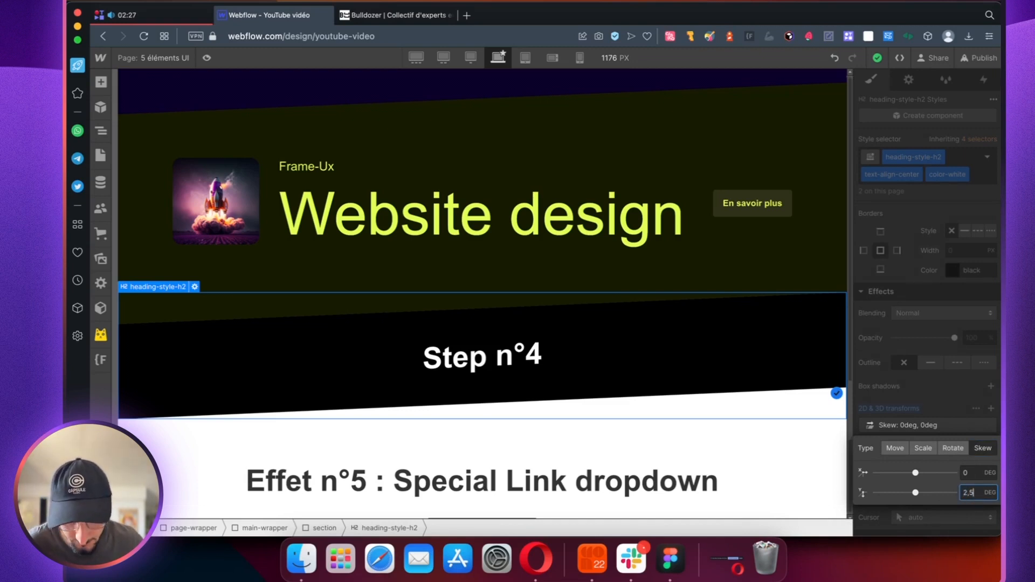
{"action": "key", "text": "Return"}
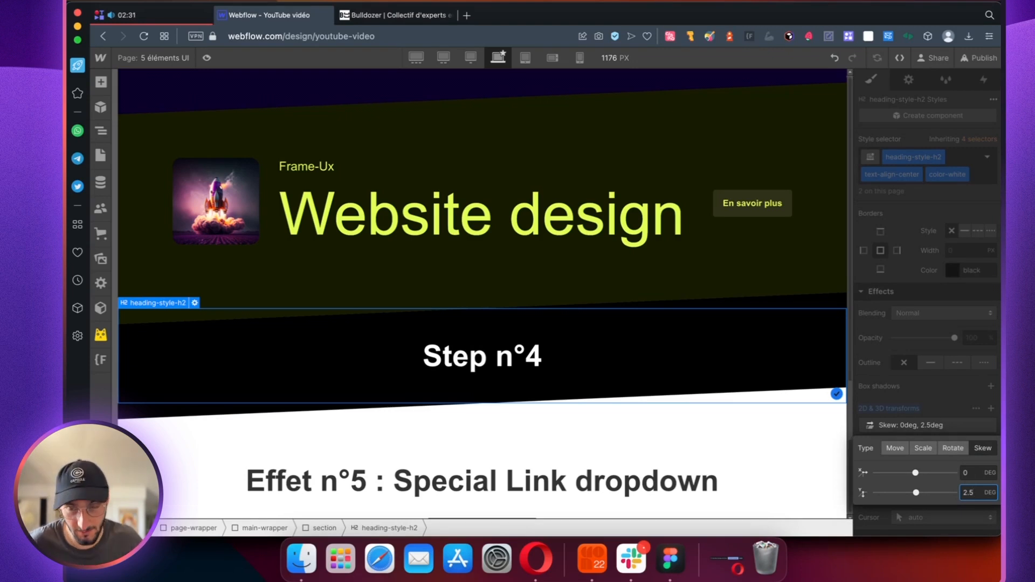
{"action": "left_click", "coordinate": [931, 385]}
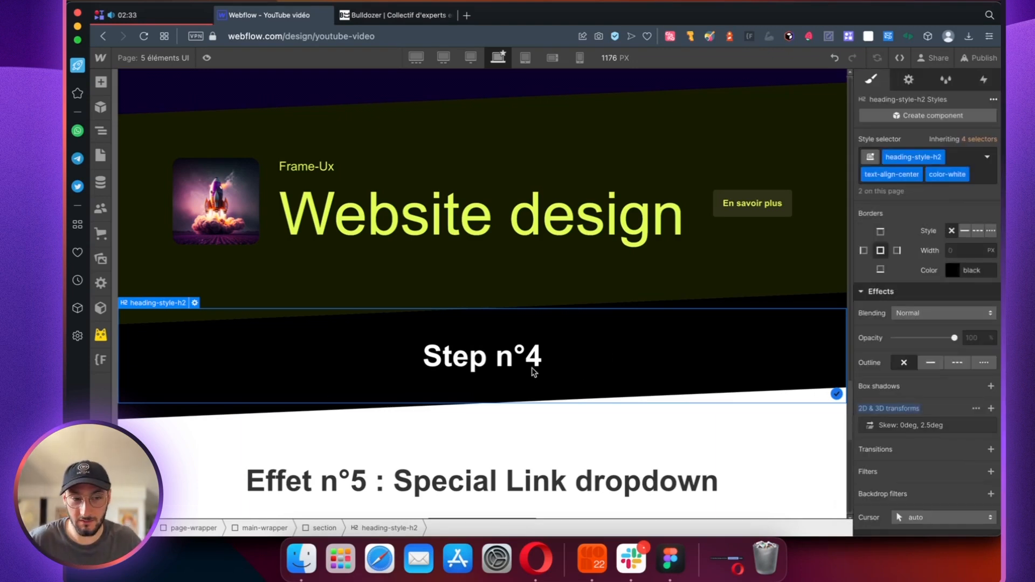
- Insert a div block inside the step-4 section that holds the "Step n°4" heading
{"action": "left_click", "coordinate": [100, 131]}
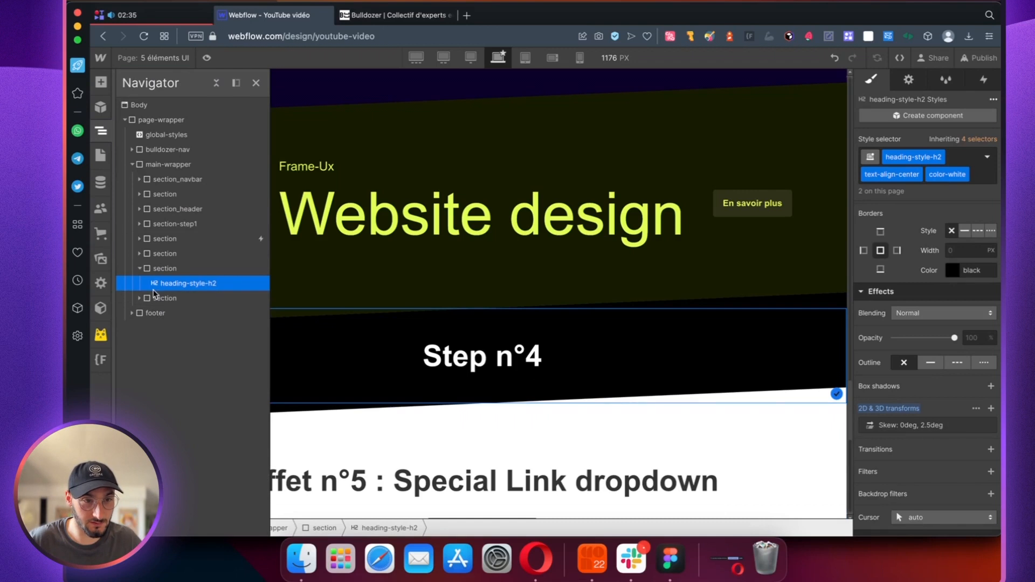
{"action": "left_click", "coordinate": [160, 269]}
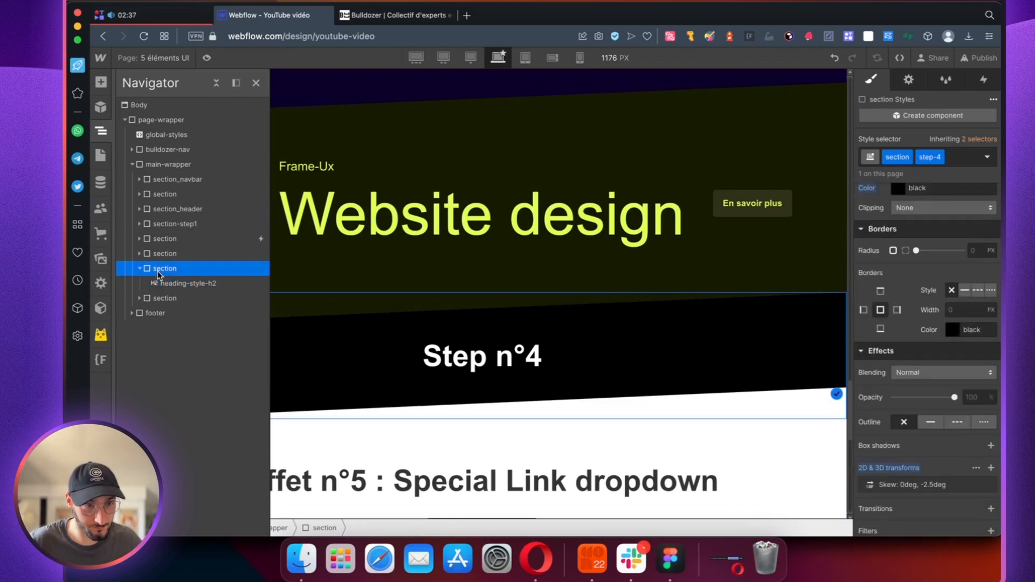
{"action": "key", "text": "a"}
{"action": "left_click", "coordinate": [147, 306]}
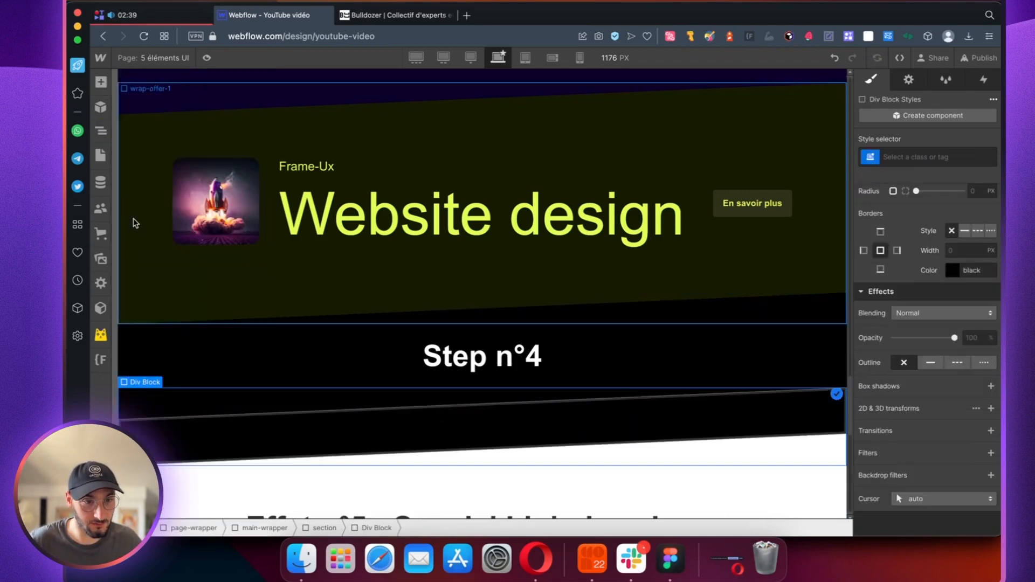
- Give the new div block below the "Step n°4" heading a new class named offer-1
{"action": "left_click", "coordinate": [101, 132]}
{"action": "left_click", "coordinate": [895, 157]}
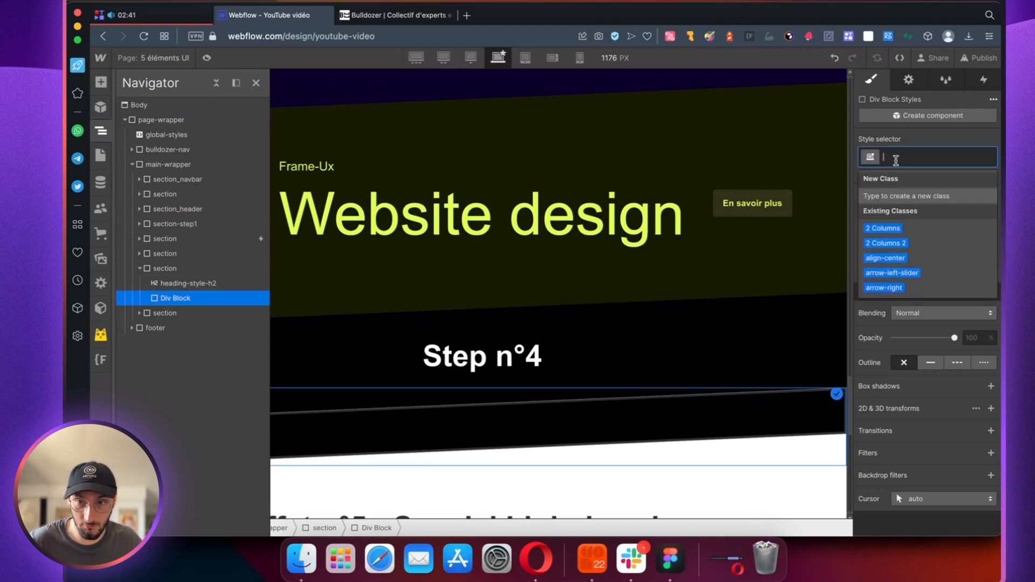
{"action": "type", "text": "offer"}
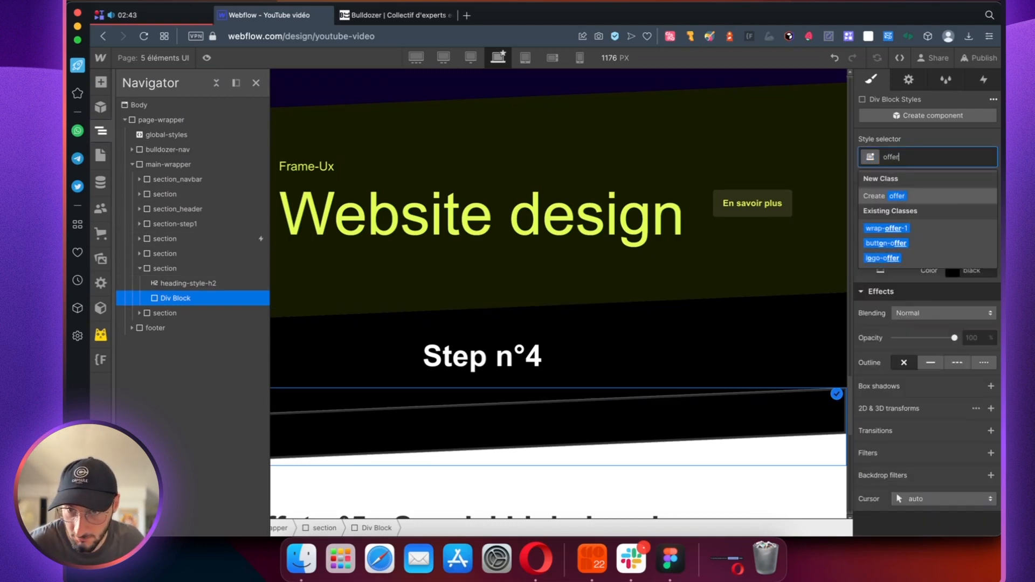
{"action": "type", "text": "-1"}
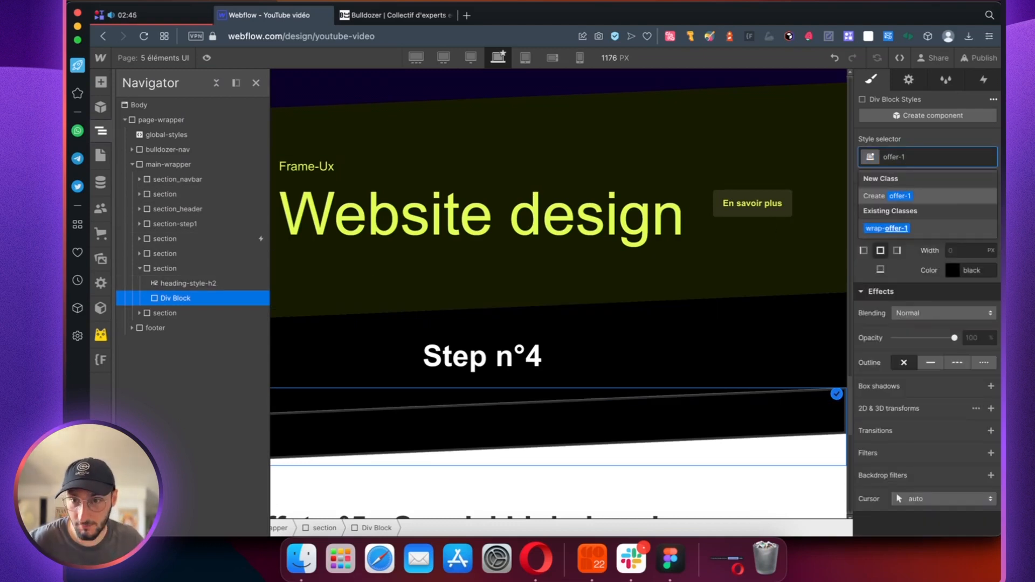
{"action": "key", "text": "Return"}
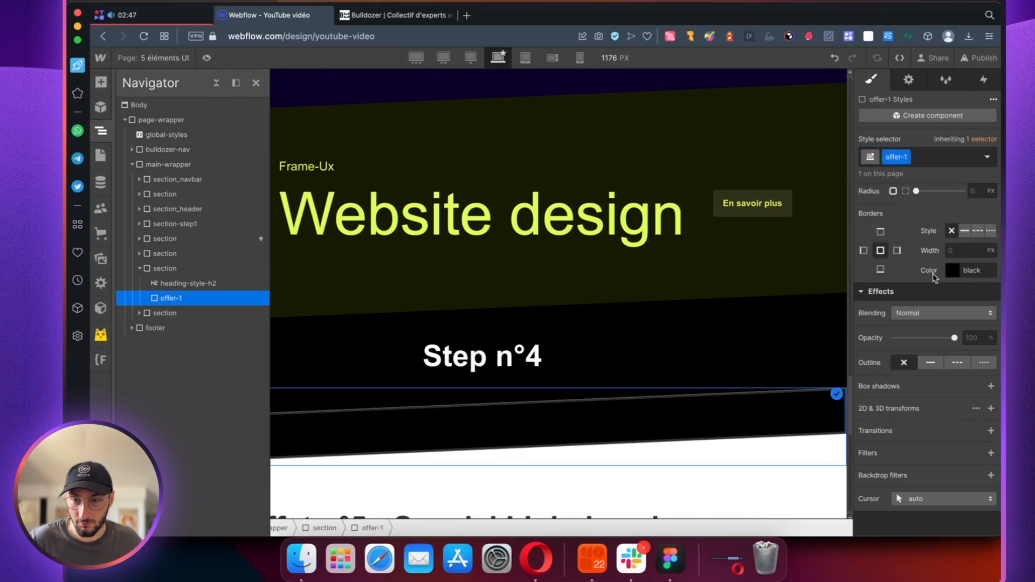
- Set the offer-1 block's background color to the Bulldozer violet foncé swatch
{"action": "scroll", "coordinate": [933, 293], "scroll_direction": "up", "scroll_amount": 5}
{"action": "scroll", "coordinate": [545, 197], "scroll_direction": "up", "scroll_amount": 3}
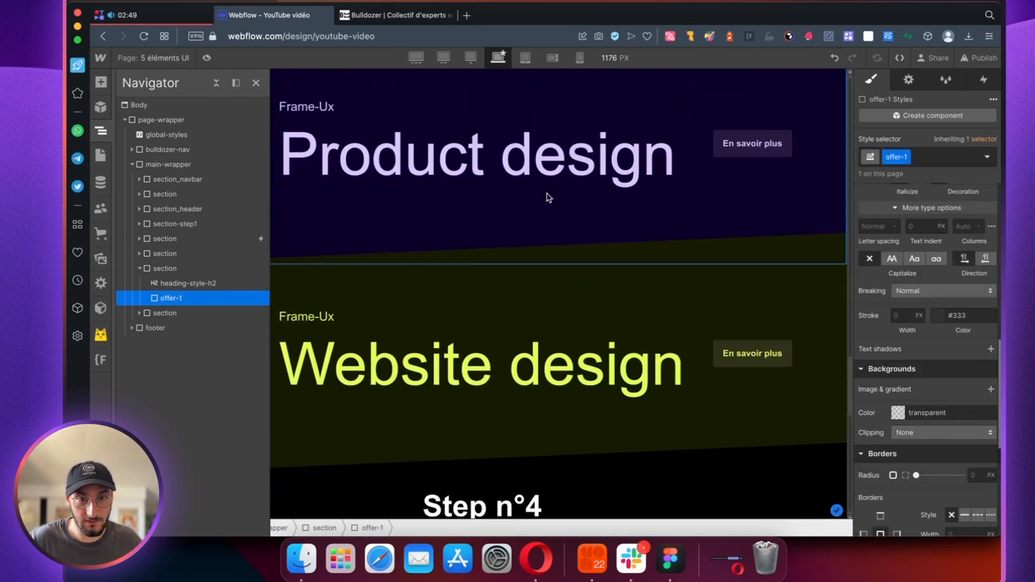
{"action": "scroll", "coordinate": [731, 291], "scroll_direction": "down", "scroll_amount": 3}
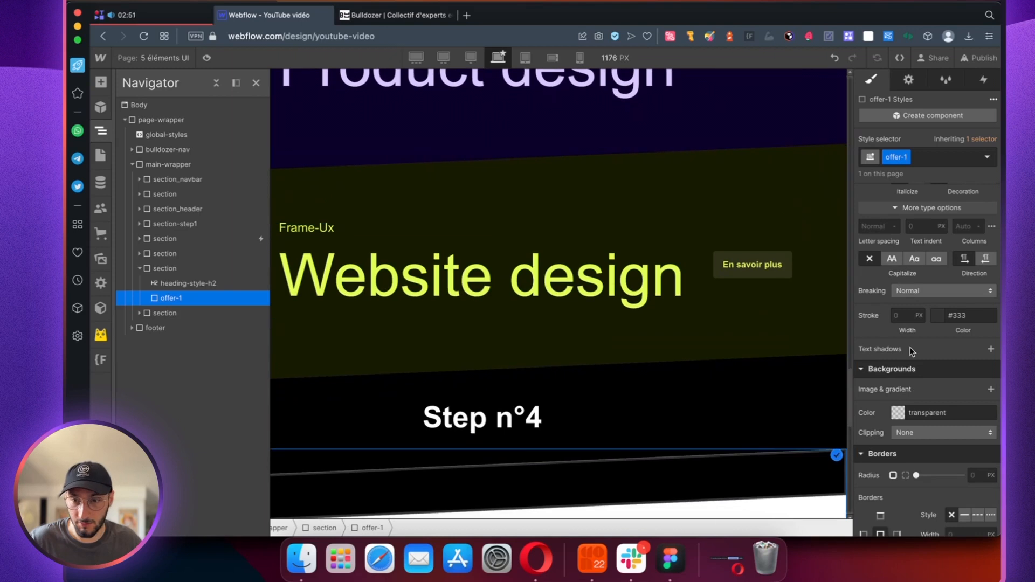
{"action": "scroll", "coordinate": [907, 362], "scroll_direction": "down", "scroll_amount": 2}
{"action": "left_click", "coordinate": [908, 362]}
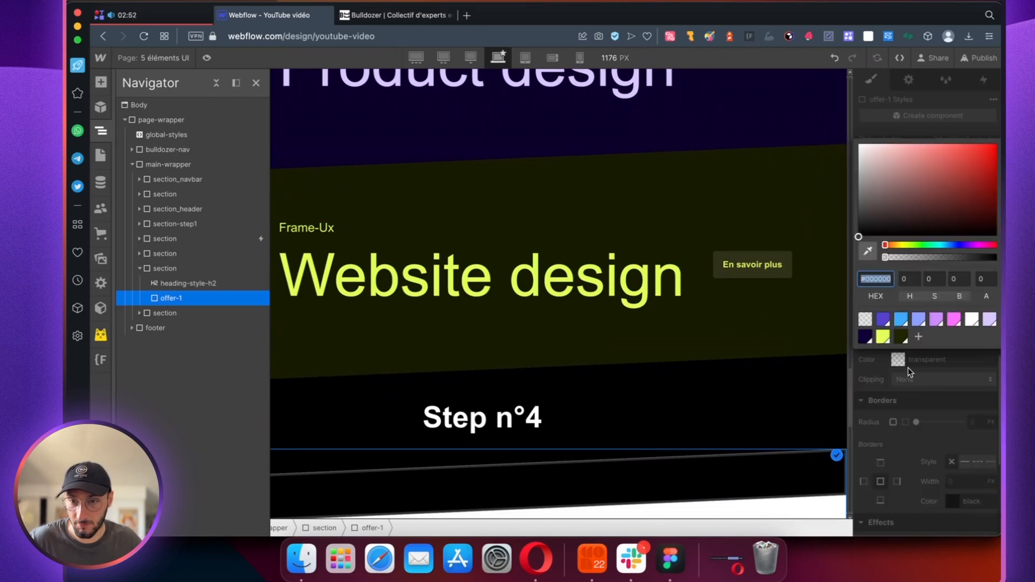
{"action": "left_click", "coordinate": [866, 337]}
{"action": "left_click", "coordinate": [946, 380]}
{"action": "scroll", "coordinate": [496, 404], "scroll_direction": "down", "scroll_amount": 3}
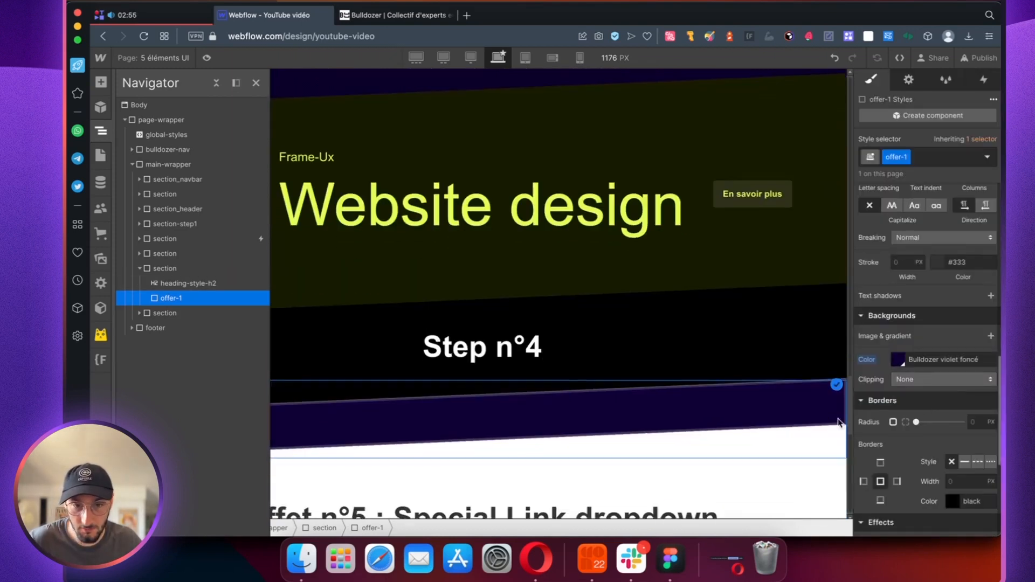
{"action": "left_click", "coordinate": [255, 83]}
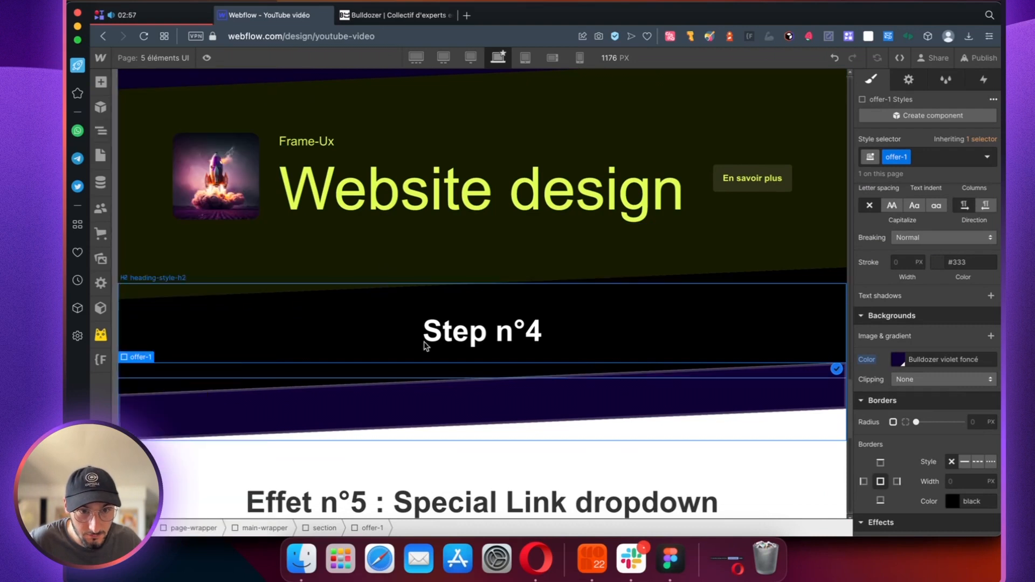
- Insert a div block inside the offer-1 block and assign it the existing row class
{"action": "left_click", "coordinate": [101, 131]}
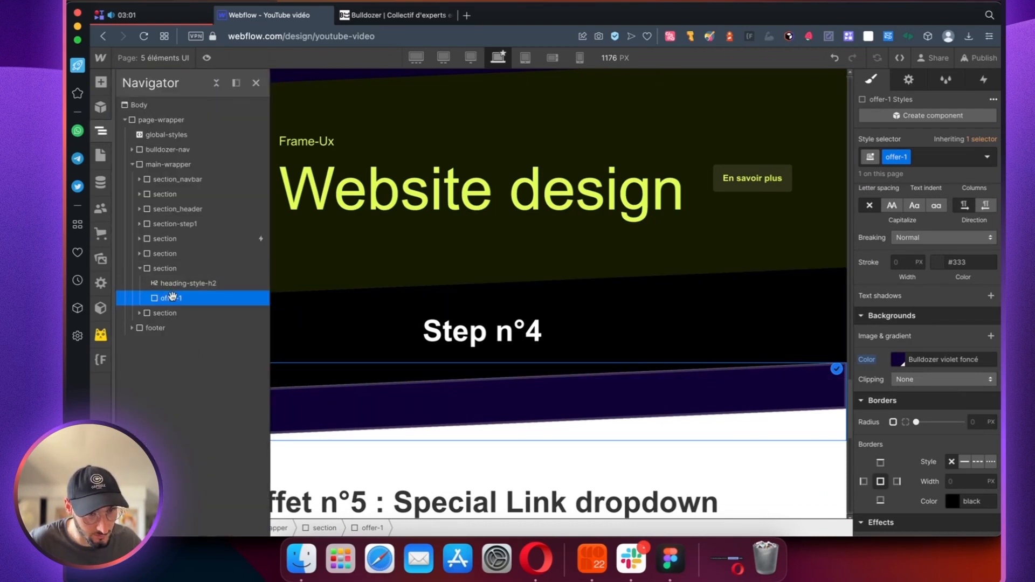
{"action": "key", "text": "a"}
{"action": "scroll", "coordinate": [142, 335], "scroll_direction": "down", "scroll_amount": 1}
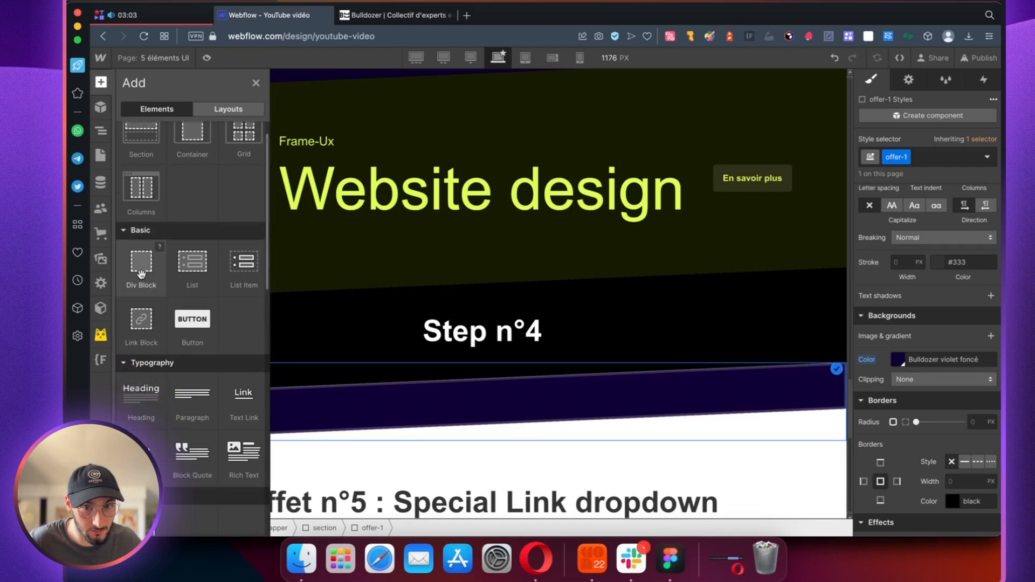
{"action": "left_click_drag", "start_coordinate": [141, 274], "coordinate": [208, 350]}
{"action": "scroll", "coordinate": [452, 296], "scroll_direction": "up", "scroll_amount": 5}
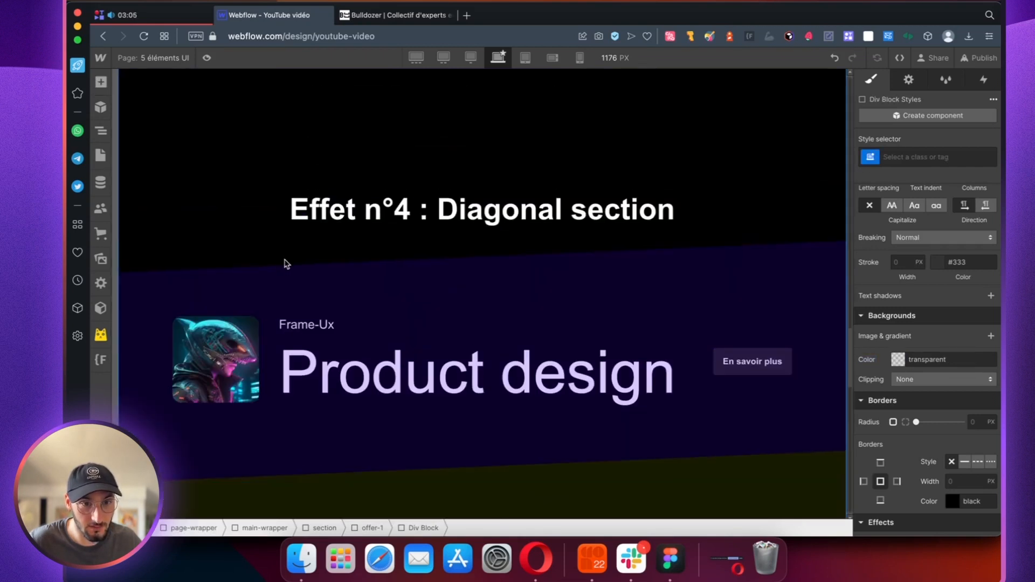
{"action": "scroll", "coordinate": [691, 366], "scroll_direction": "down", "scroll_amount": 5}
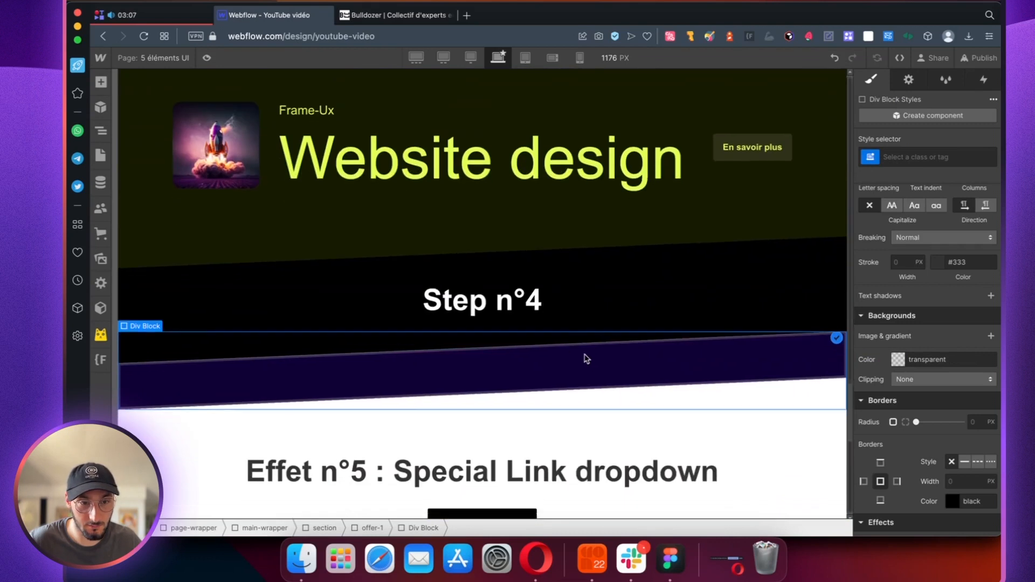
{"action": "left_click", "coordinate": [899, 162]}
{"action": "type", "text": "row"}
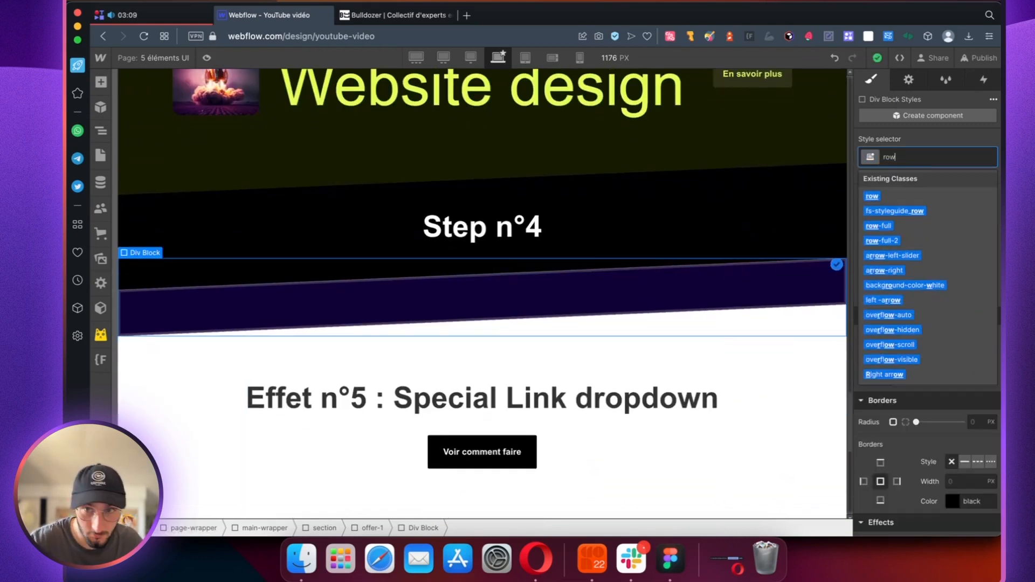
{"action": "left_click", "coordinate": [893, 193]}
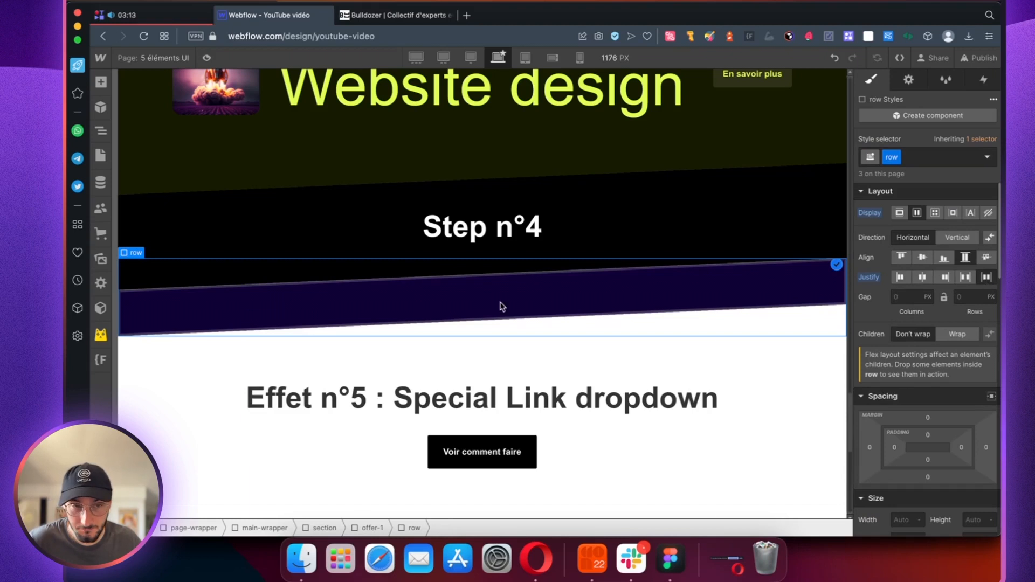
- Insert a div block inside the row and assign it the existing wrapper-hori class
{"action": "key", "text": "z"}
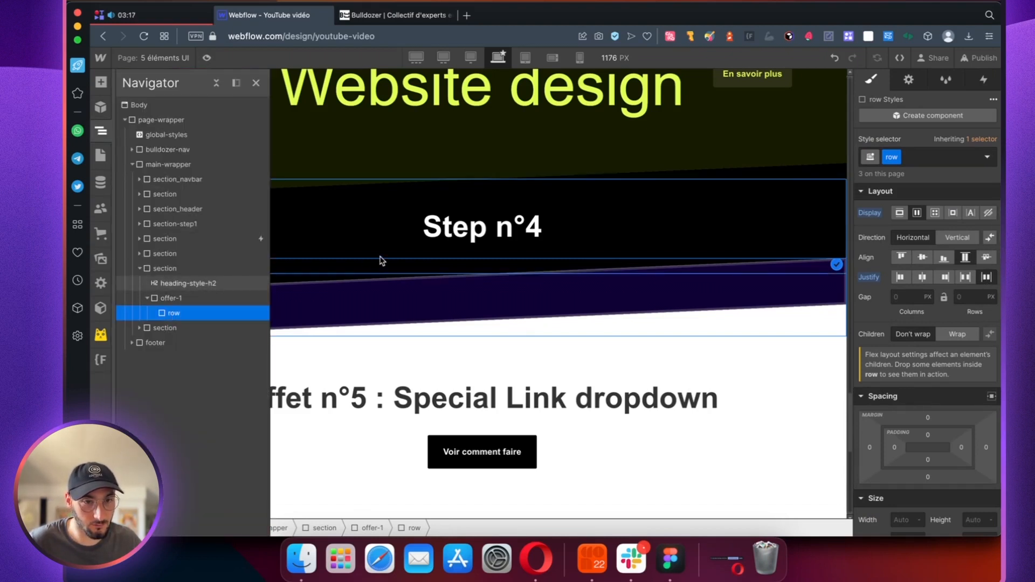
{"action": "scroll", "coordinate": [383, 263], "scroll_direction": "up", "scroll_amount": 6}
{"action": "key", "text": "z"}
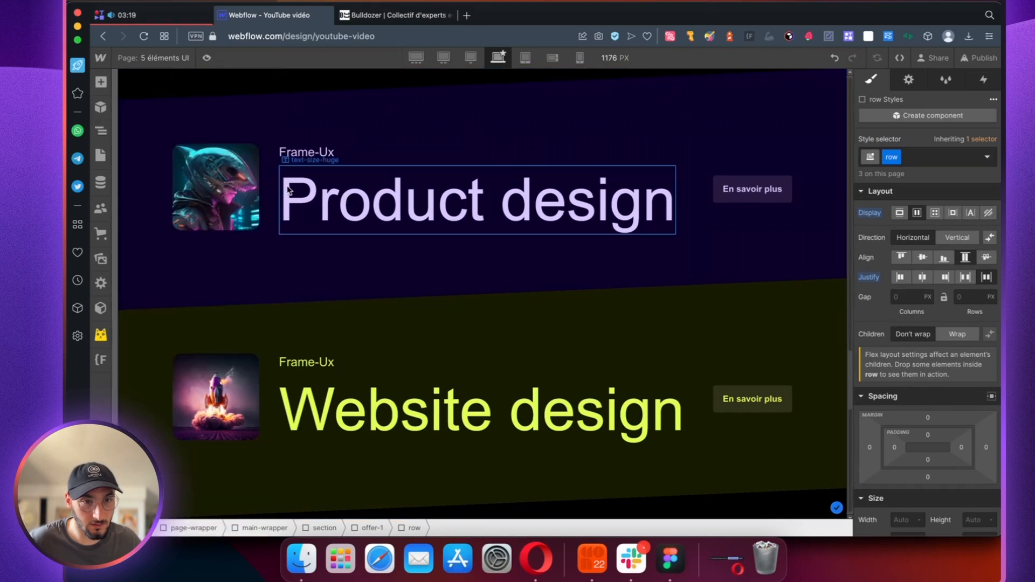
{"action": "scroll", "coordinate": [331, 238], "scroll_direction": "up", "scroll_amount": 5}
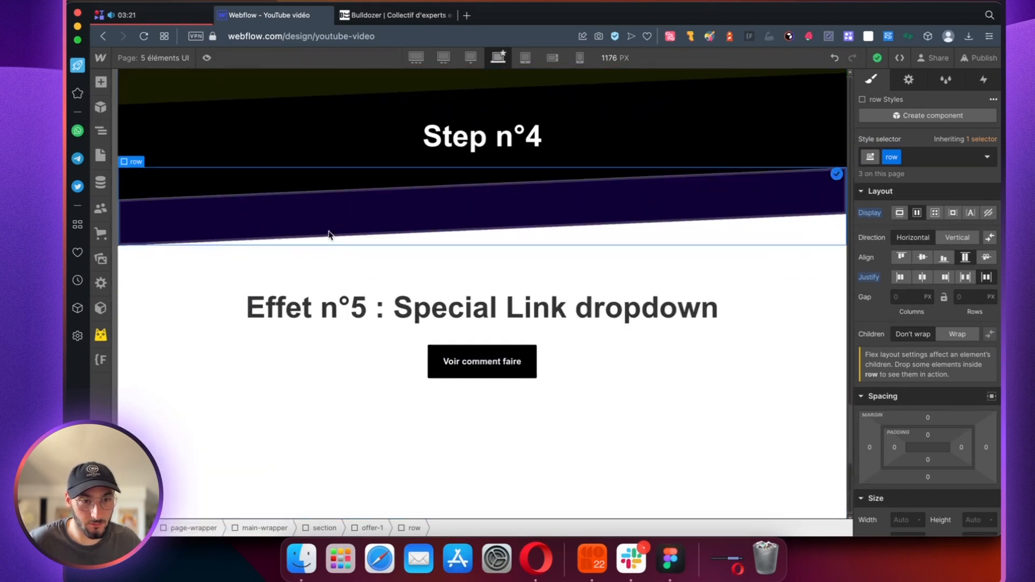
{"action": "key", "text": "z"}
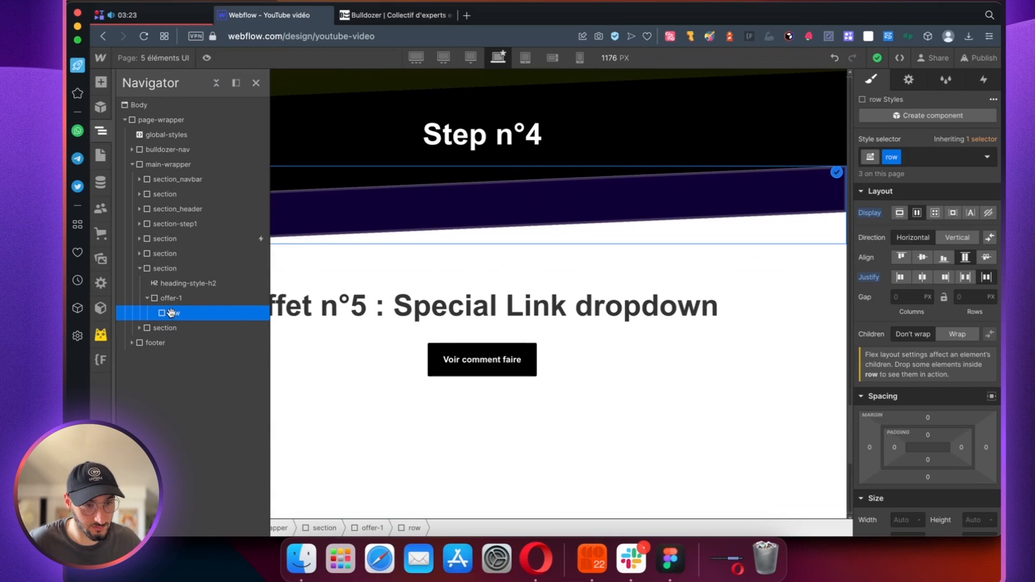
{"action": "key", "text": "a"}
{"action": "left_click", "coordinate": [142, 299]}
{"action": "key", "text": "super+Return"}
{"action": "type", "text": "wrapper-hori"}
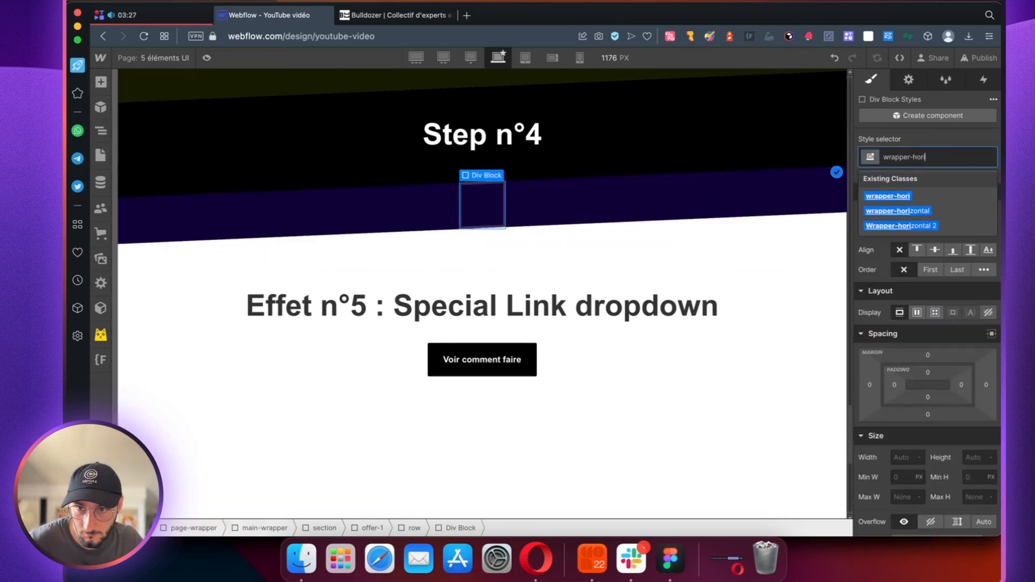
{"action": "key", "text": "Return"}
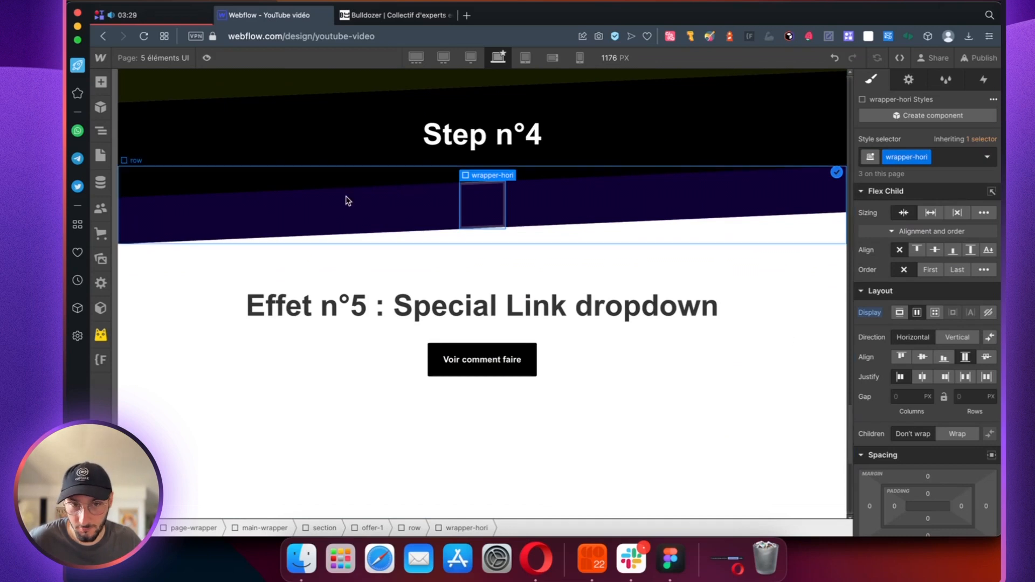
- Add a button inside the row, next to the wrapper-hori block
{"action": "scroll", "coordinate": [347, 205], "scroll_direction": "up", "scroll_amount": 5}
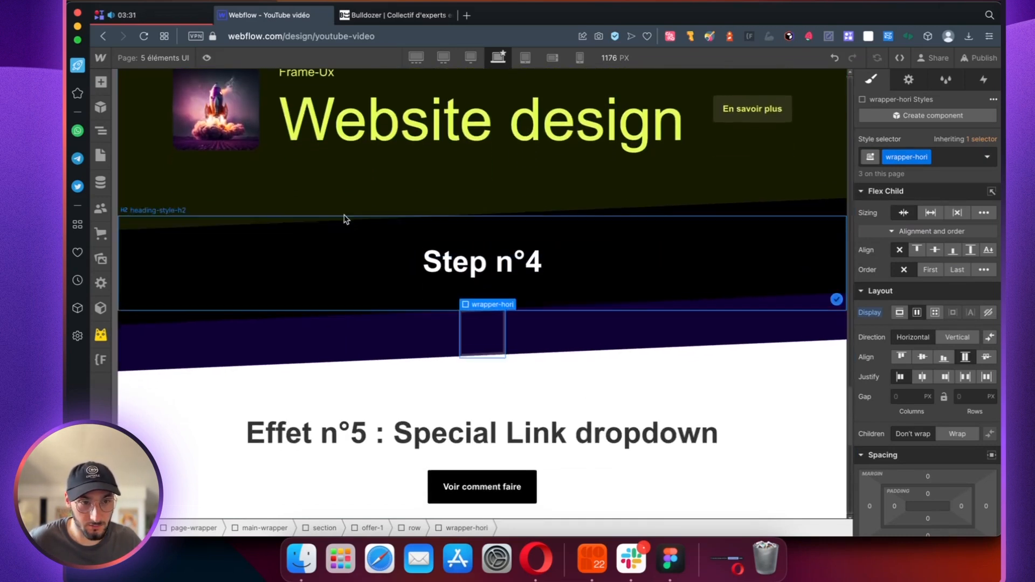
{"action": "left_click", "coordinate": [100, 130]}
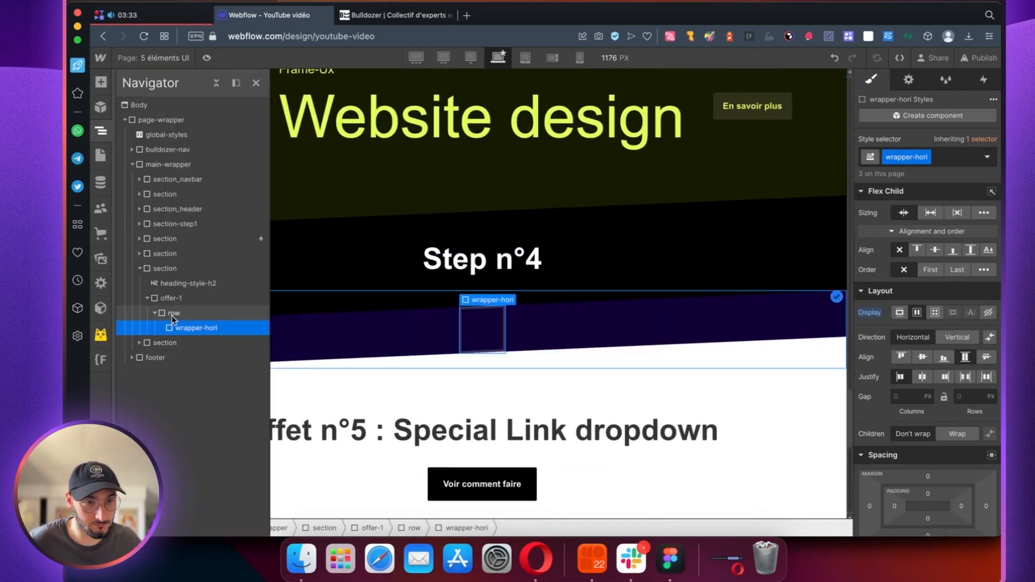
{"action": "key", "text": "a"}
{"action": "left_click", "coordinate": [179, 361]}
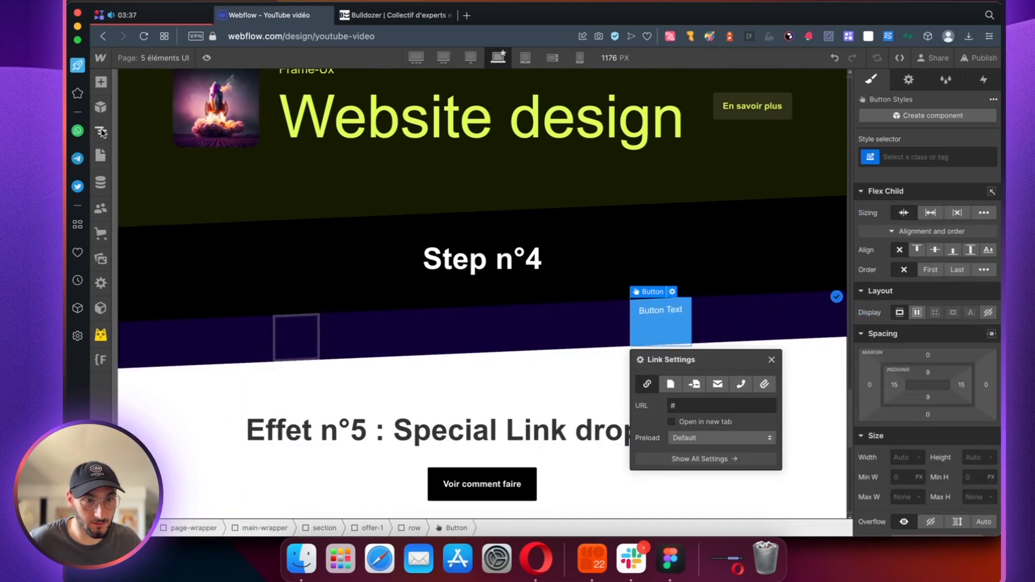
- Insert an image element inside the wrapper-hori block, keeping its placeholder picture
{"action": "left_click", "coordinate": [101, 132]}
{"action": "left_click", "coordinate": [191, 329]}
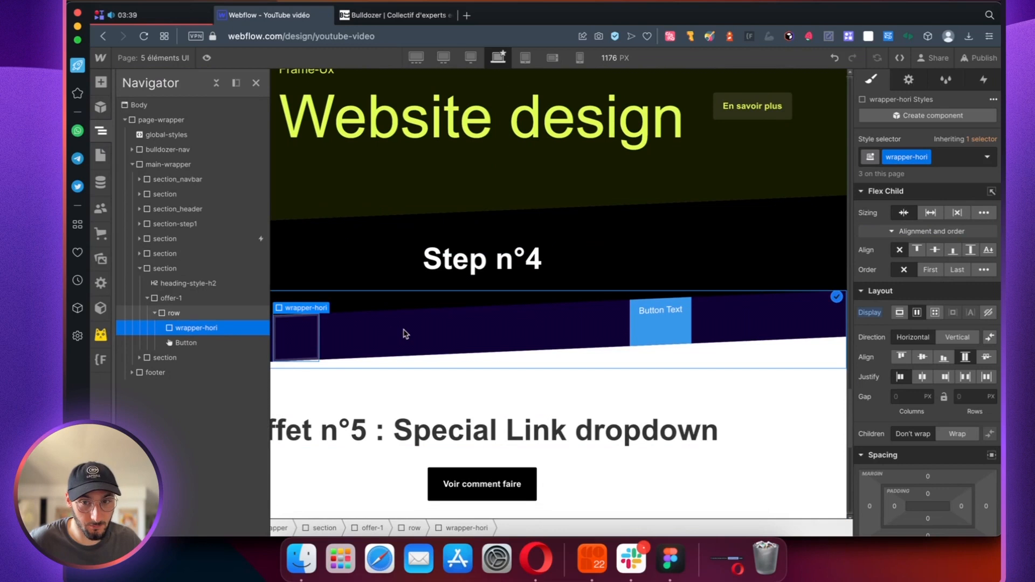
{"action": "key", "text": "a"}
{"action": "scroll", "coordinate": [161, 323], "scroll_direction": "down", "scroll_amount": 3}
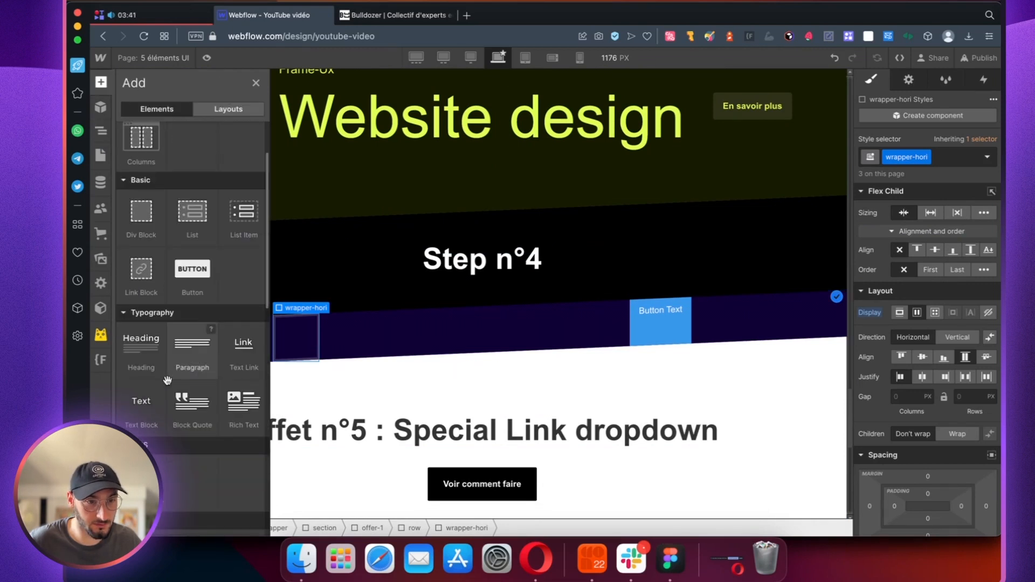
{"action": "scroll", "coordinate": [142, 303], "scroll_direction": "down", "scroll_amount": 3}
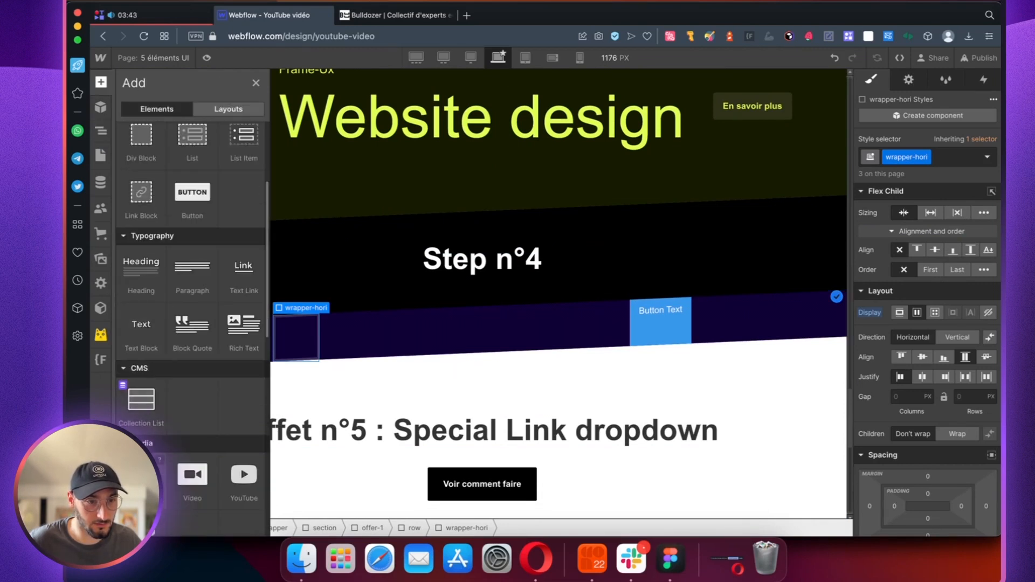
{"action": "left_click_drag", "start_coordinate": [141, 472], "coordinate": [376, 318]}
{"action": "left_click", "coordinate": [100, 131]}
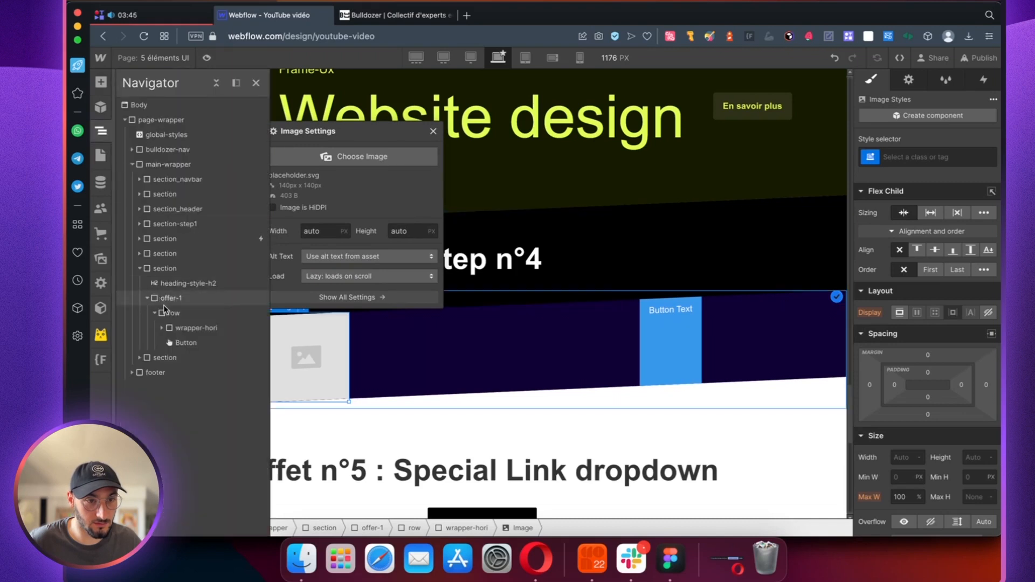
- Insert a div block after the image in the wrapper-hori block and assign it the existing Wrapper-vertical class
{"action": "left_click", "coordinate": [162, 333]}
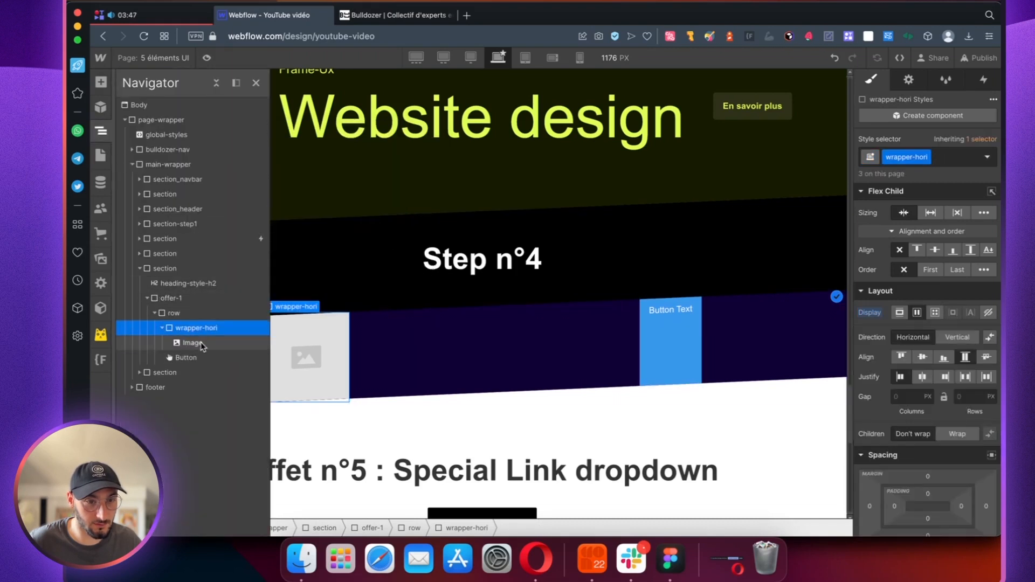
{"action": "key", "text": "a"}
{"action": "left_click", "coordinate": [140, 294]}
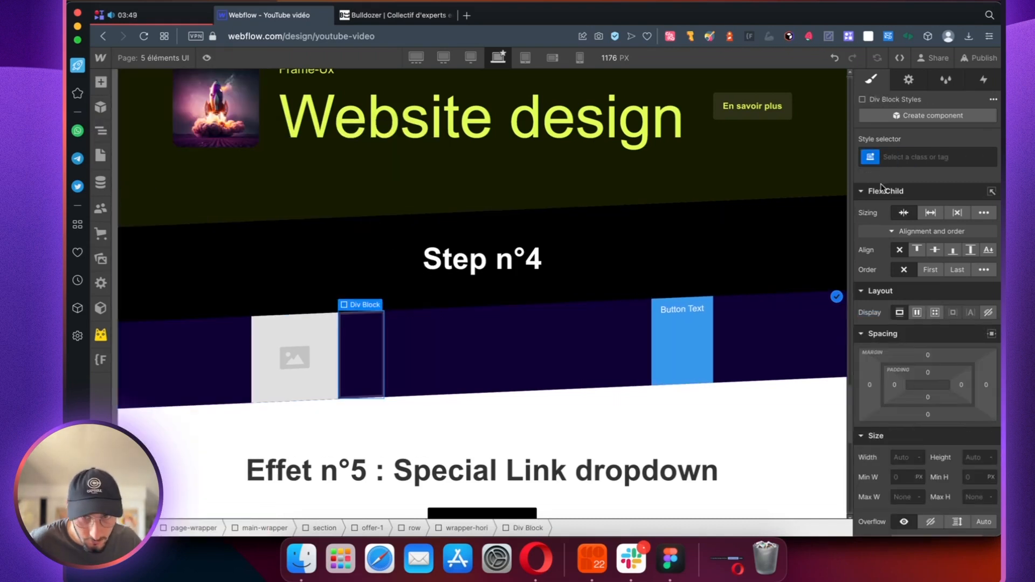
{"action": "left_click", "coordinate": [895, 158]}
{"action": "type", "text": "wr"}
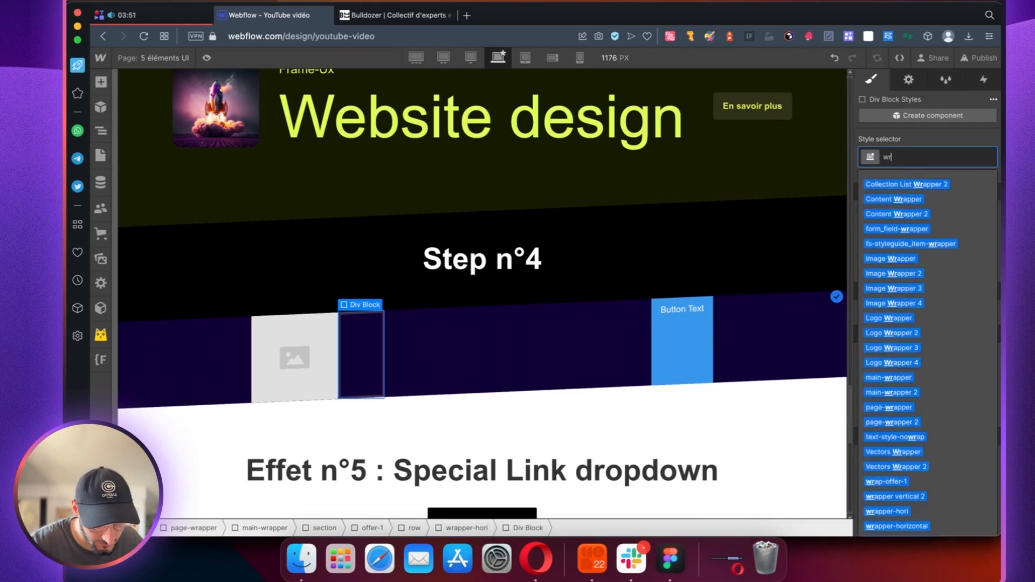
{"action": "type", "text": "apper-vertical"}
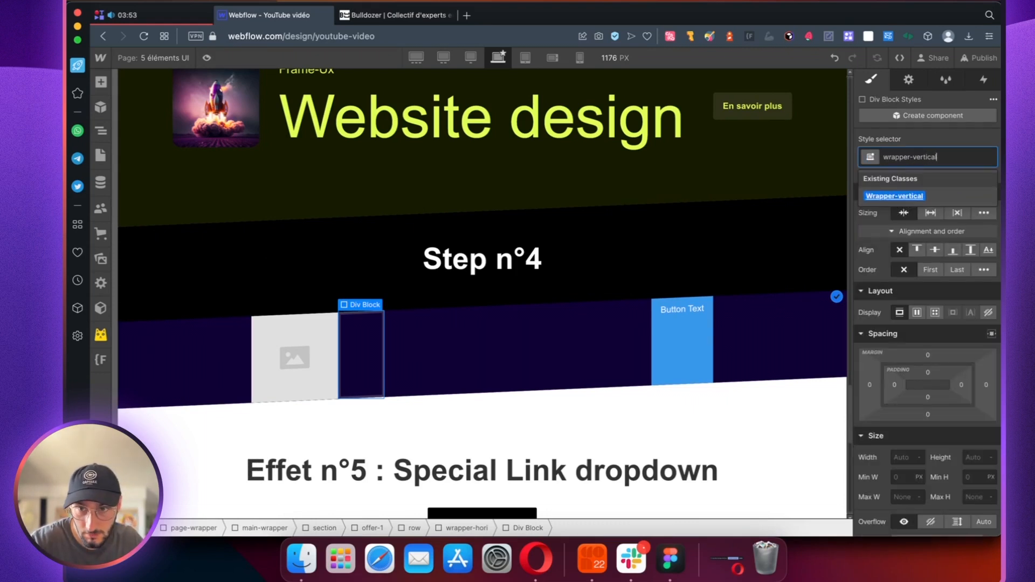
{"action": "left_click", "coordinate": [895, 195]}
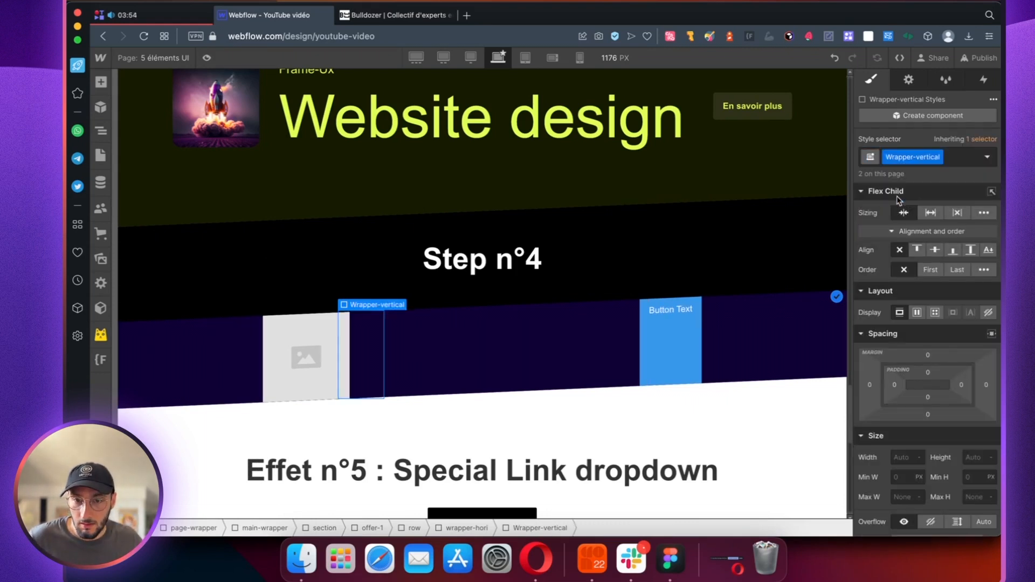
- Set the row's flex alignment to center so its children are centered vertically
{"action": "left_click", "coordinate": [748, 338]}
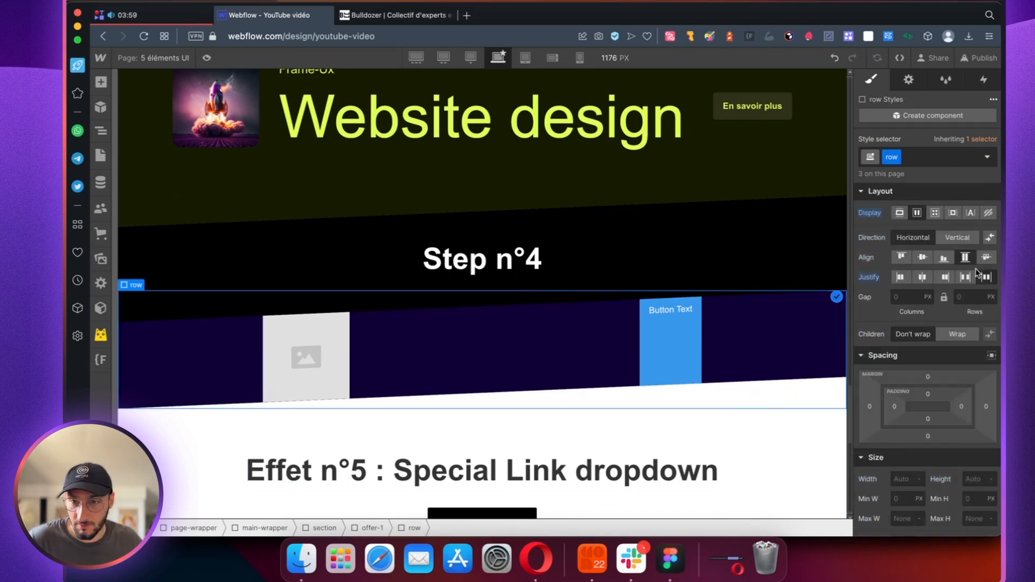
{"action": "left_click", "coordinate": [922, 258]}
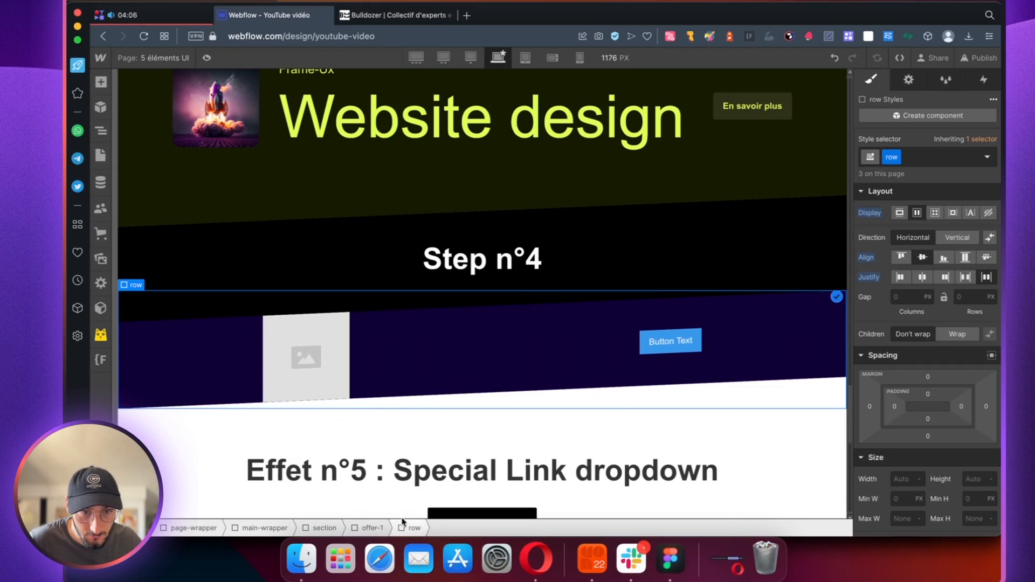
- Try a 2.5-degree vertical skew on the offer-1 block and set it back to 0 degrees
{"action": "left_click", "coordinate": [377, 528]}
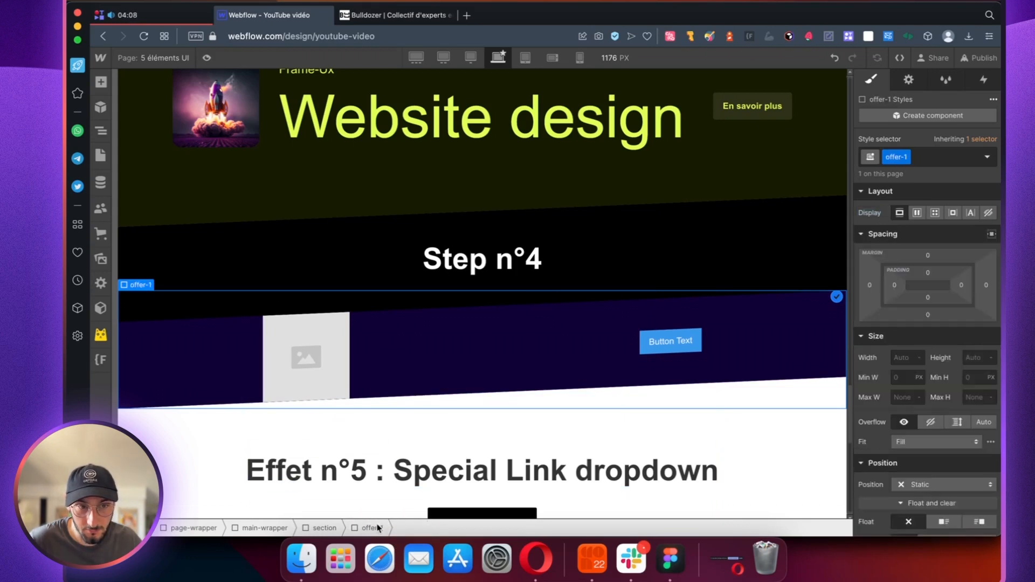
{"action": "scroll", "coordinate": [910, 379], "scroll_direction": "down", "scroll_amount": 10}
{"action": "scroll", "coordinate": [910, 379], "scroll_direction": "down", "scroll_amount": 8}
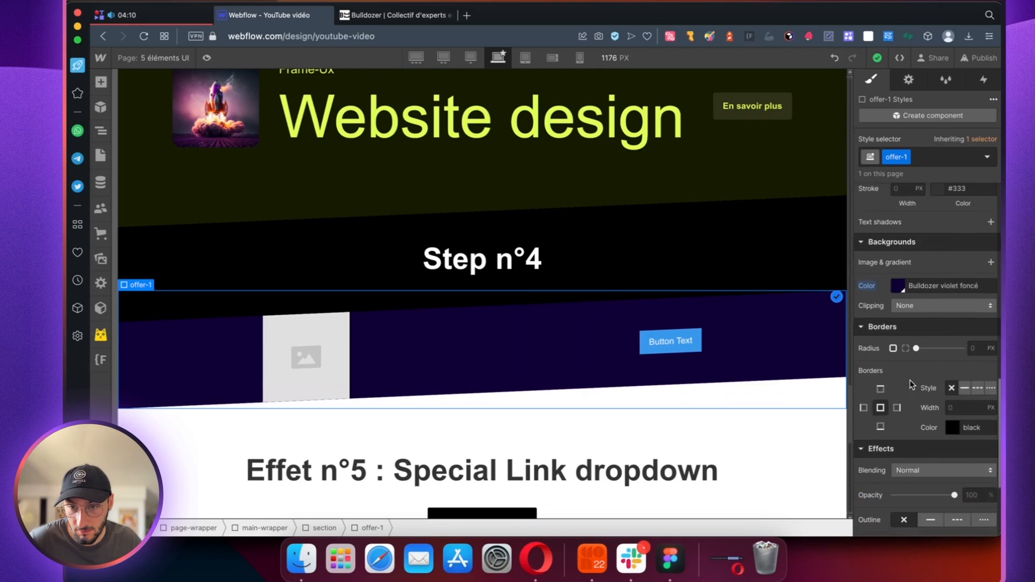
{"action": "left_click", "coordinate": [991, 409]}
{"action": "left_click", "coordinate": [982, 448]}
{"action": "left_click", "coordinate": [971, 494]}
{"action": "type", "text": "2"}
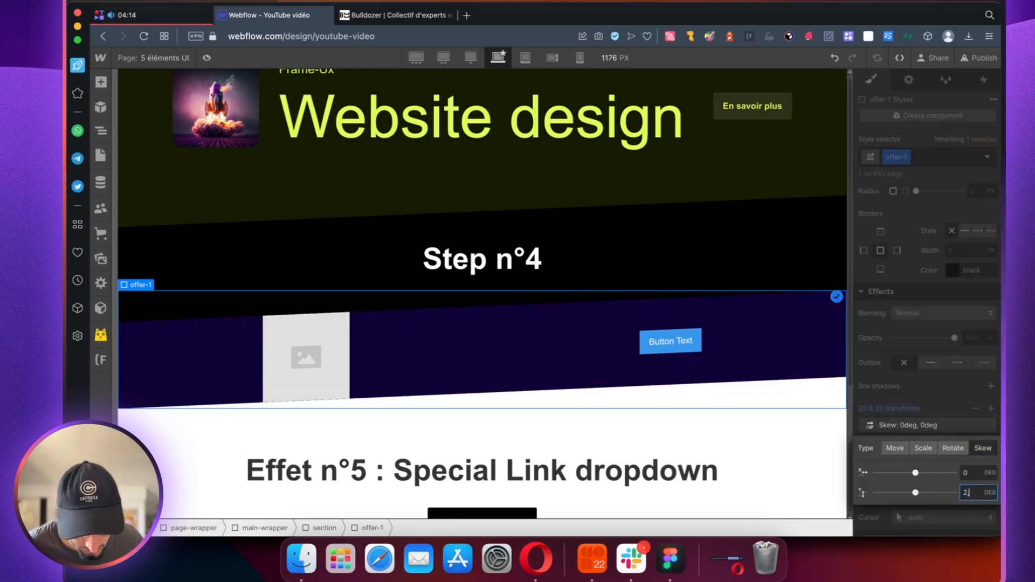
{"action": "type", "text": ",5"}
{"action": "key", "text": "Return"}
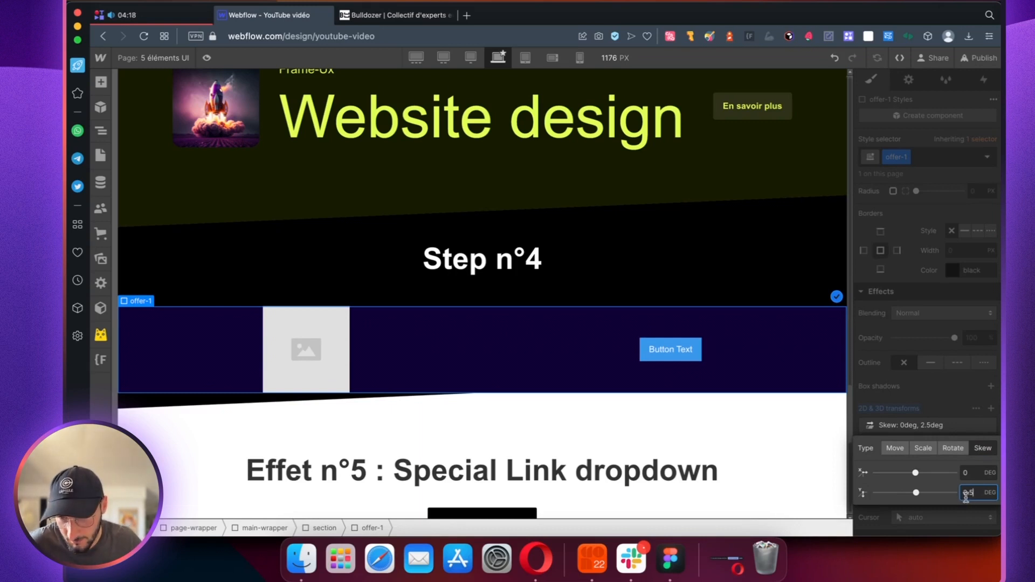
{"action": "key", "text": "Return"}
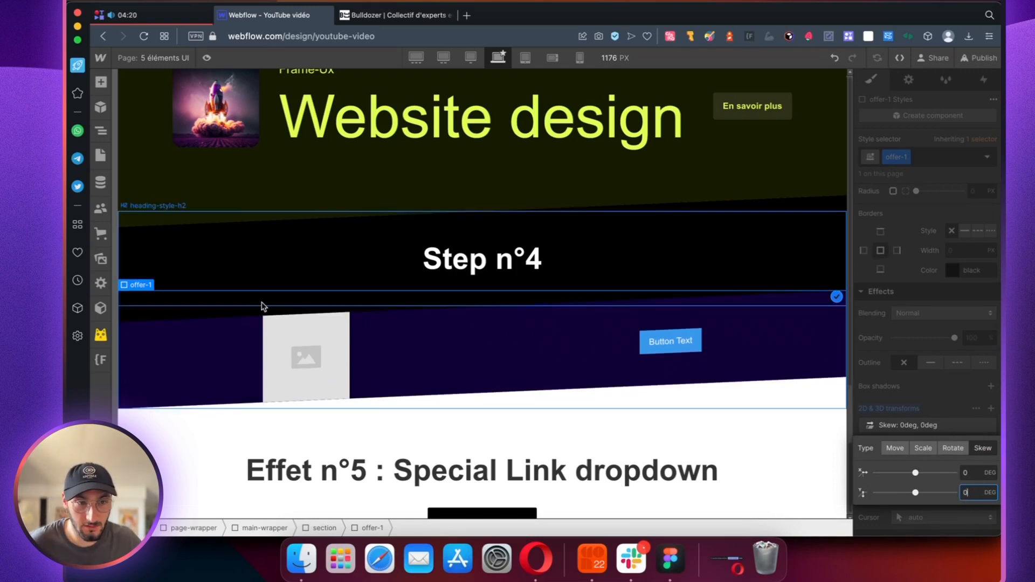
- Add a Skew transform of 2.5 degrees on the Y axis to the row inside offer-1
{"action": "left_click", "coordinate": [375, 351]}
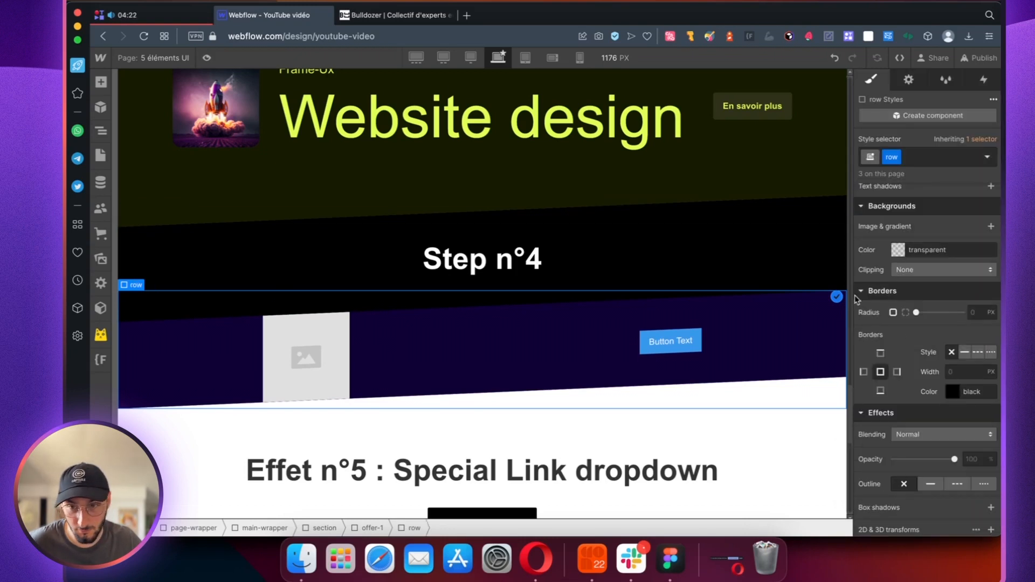
{"action": "scroll", "coordinate": [952, 396], "scroll_direction": "down", "scroll_amount": 5}
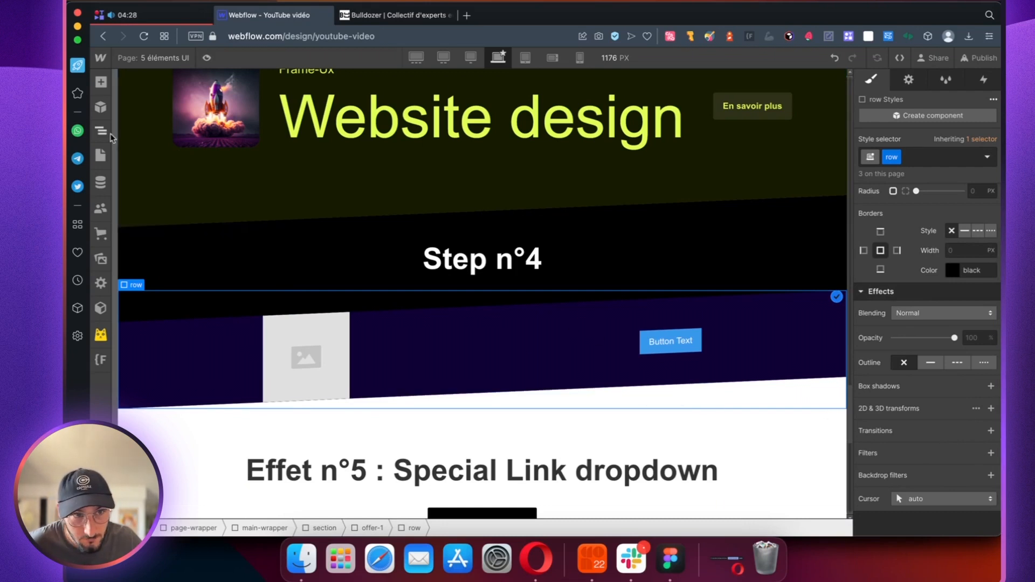
{"action": "left_click", "coordinate": [101, 131]}
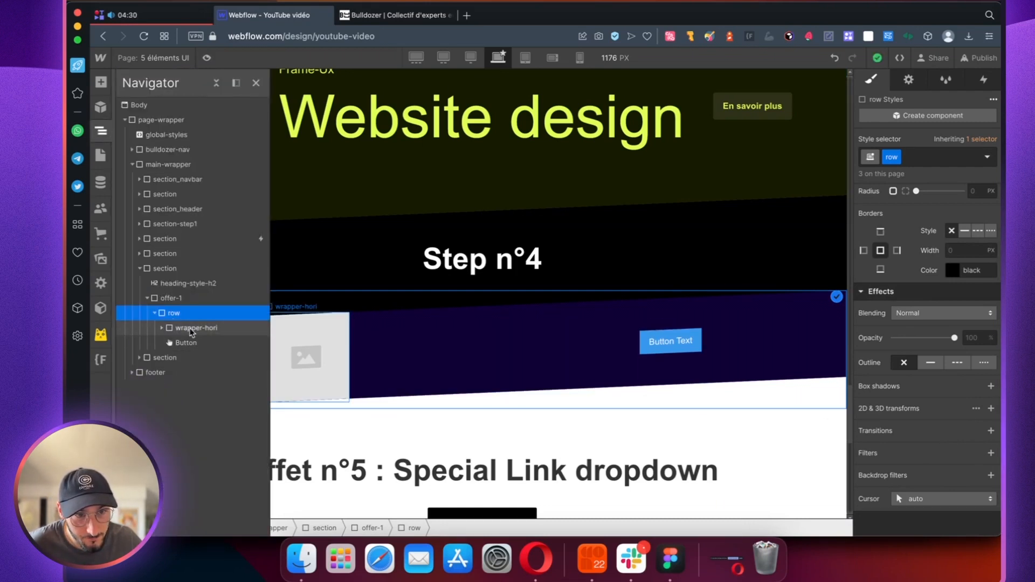
{"action": "left_click", "coordinate": [255, 83]}
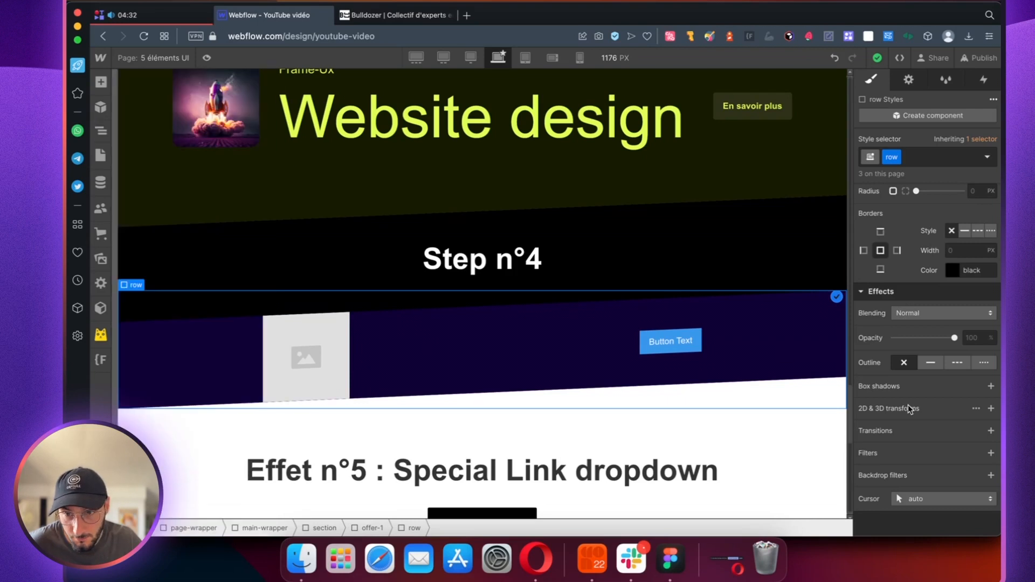
{"action": "left_click", "coordinate": [991, 409]}
{"action": "left_click", "coordinate": [983, 448]}
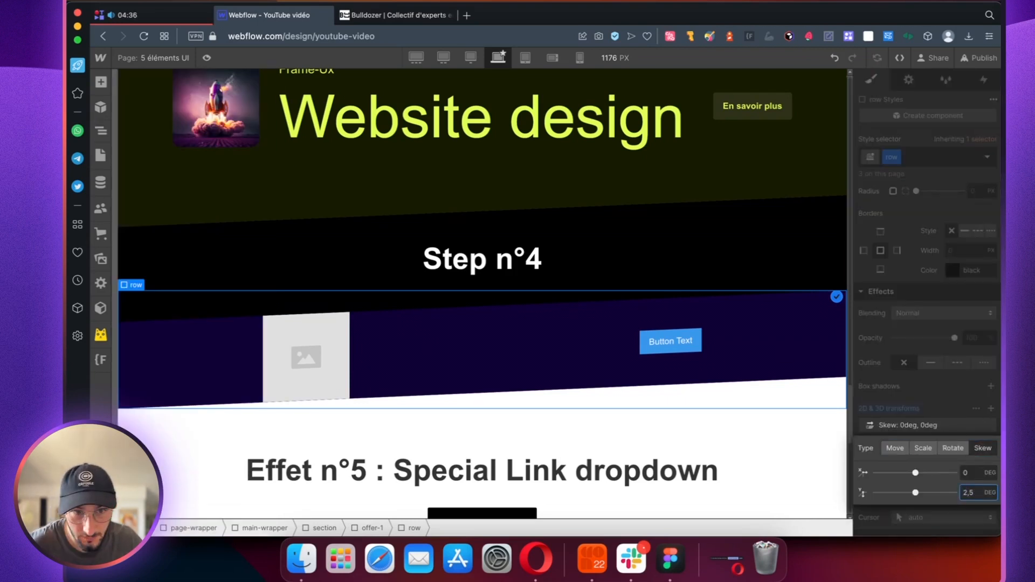
{"action": "key", "text": "Return"}
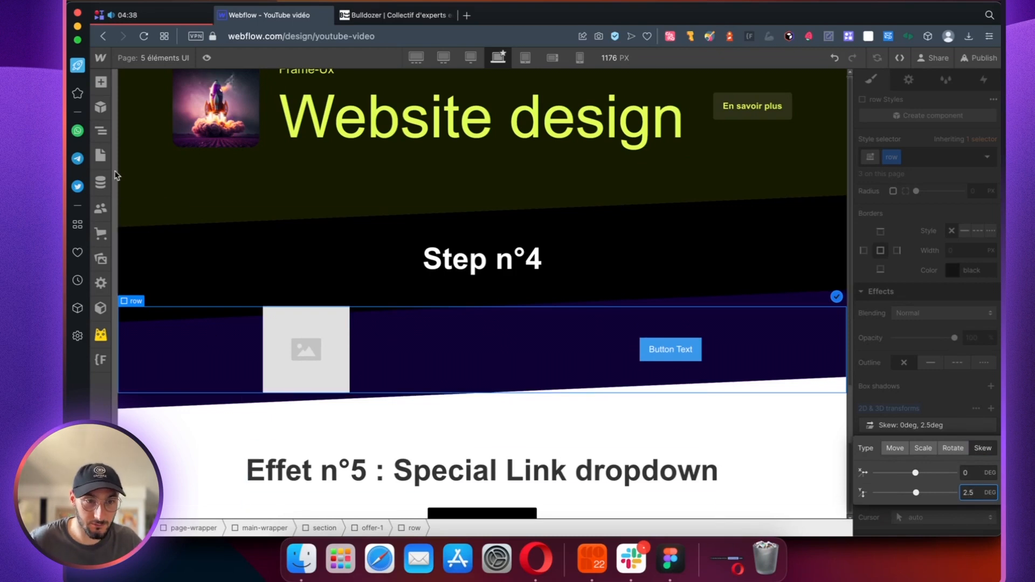
- Give the offer-1 block a top and bottom padding of 3rem
{"action": "left_click", "coordinate": [104, 131]}
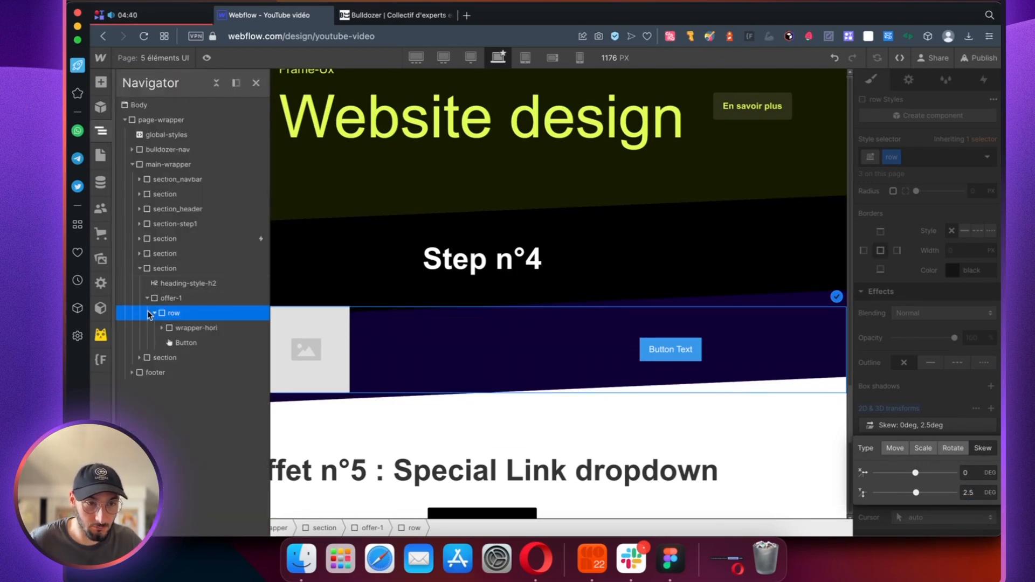
{"action": "left_click", "coordinate": [164, 300]}
{"action": "scroll", "coordinate": [929, 353], "scroll_direction": "down", "scroll_amount": 5}
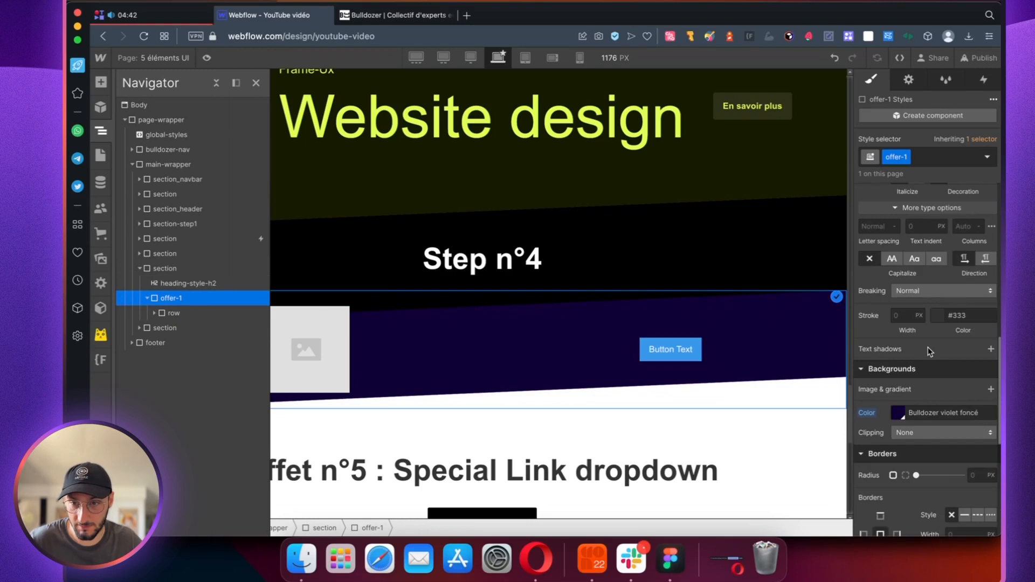
{"action": "scroll", "coordinate": [930, 354], "scroll_direction": "up", "scroll_amount": 4}
{"action": "left_click", "coordinate": [928, 272]}
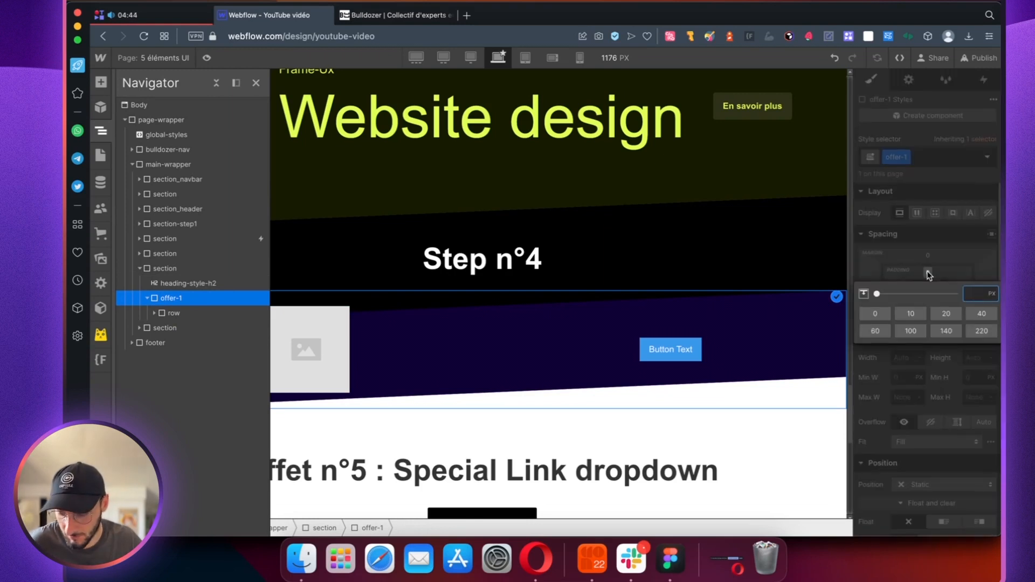
{"action": "type", "text": "3re"}
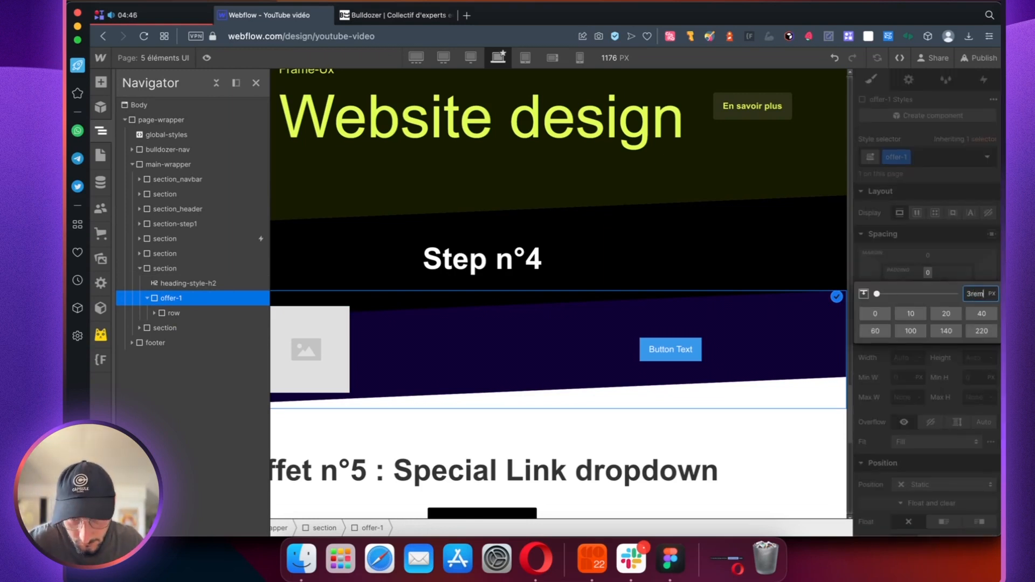
{"action": "type", "text": "m"}
{"action": "key", "text": "Return"}
{"action": "left_click", "coordinate": [926, 298]}
{"action": "type", "text": "3rem"}
{"action": "key", "text": "Return"}
- Increase the offer-1 block's top and bottom padding to 6rem
{"action": "left_click", "coordinate": [929, 274]}
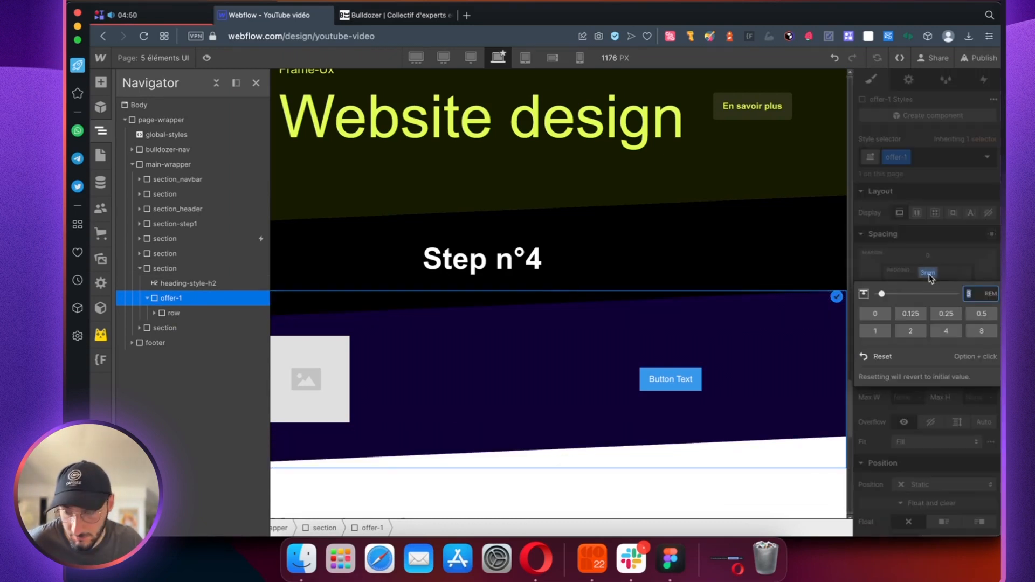
{"action": "type", "text": "6"}
{"action": "key", "text": "Return"}
{"action": "left_click", "coordinate": [926, 298]}
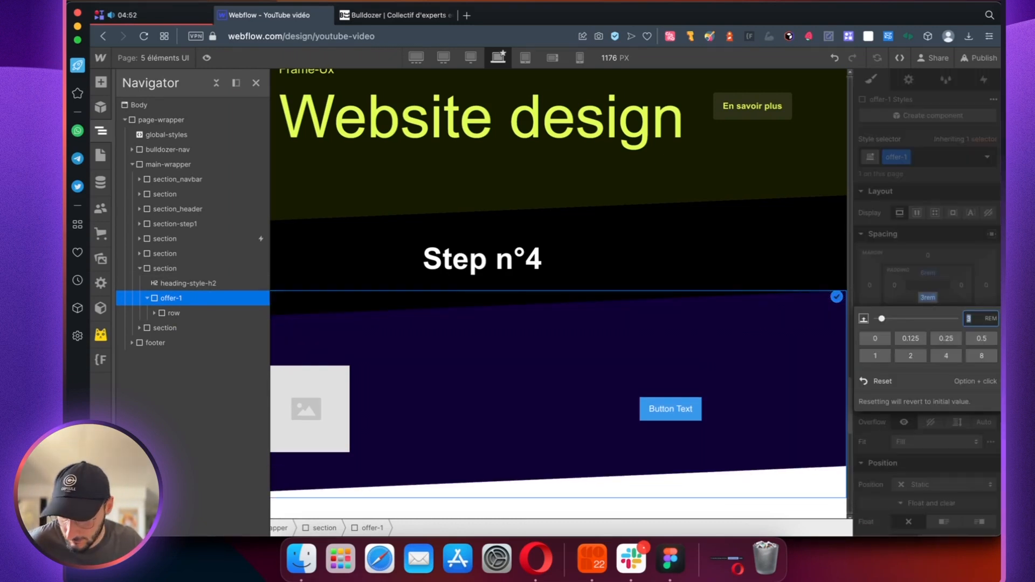
{"action": "type", "text": "6"}
{"action": "key", "text": "Return"}
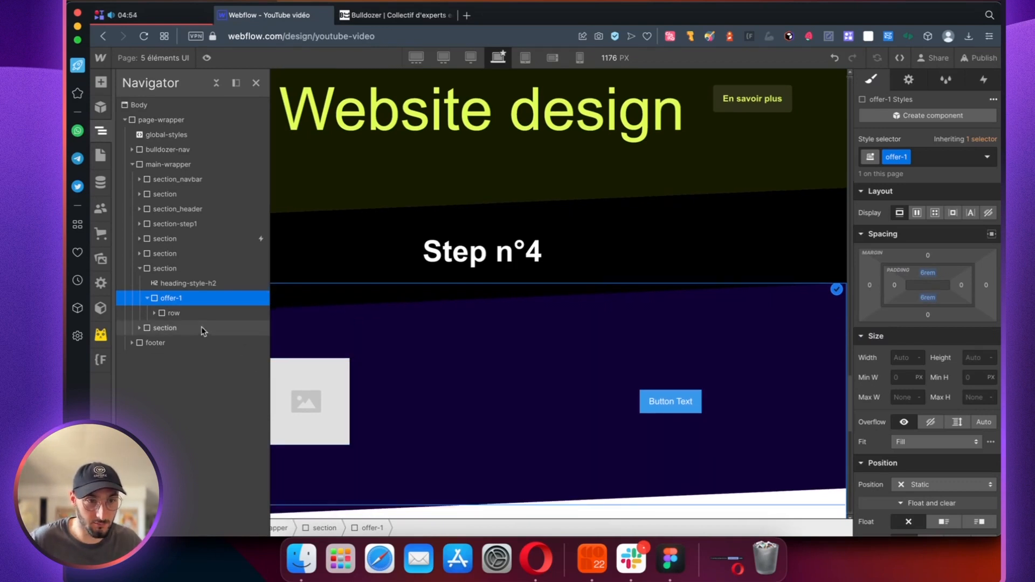
- Replace the placeholder picture in the wrapper-hori block with the asset image 9.png
{"action": "left_click", "coordinate": [319, 372]}
{"action": "left_click", "coordinate": [303, 353]}
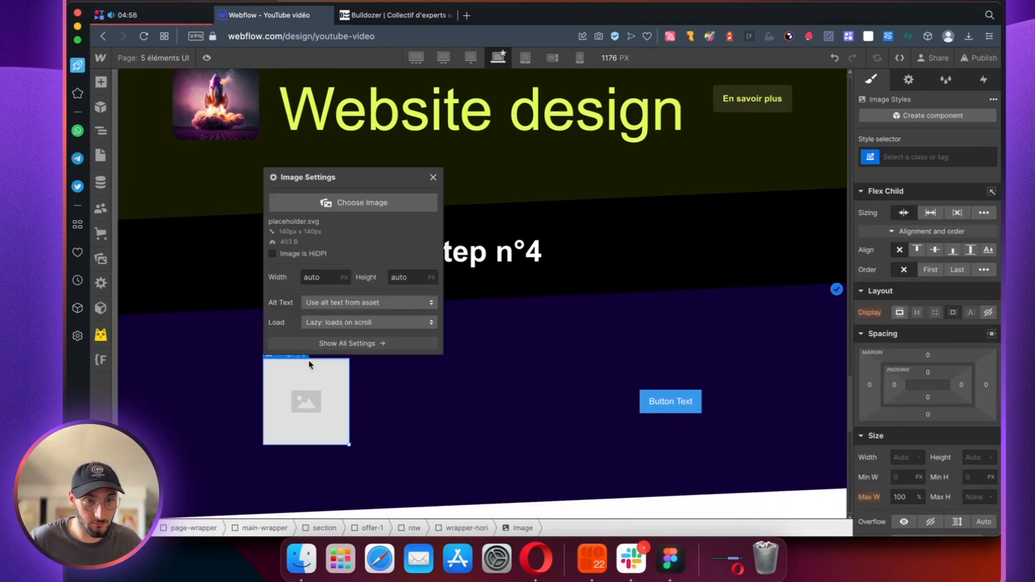
{"action": "left_click", "coordinate": [324, 203]}
{"action": "left_click", "coordinate": [135, 251]}
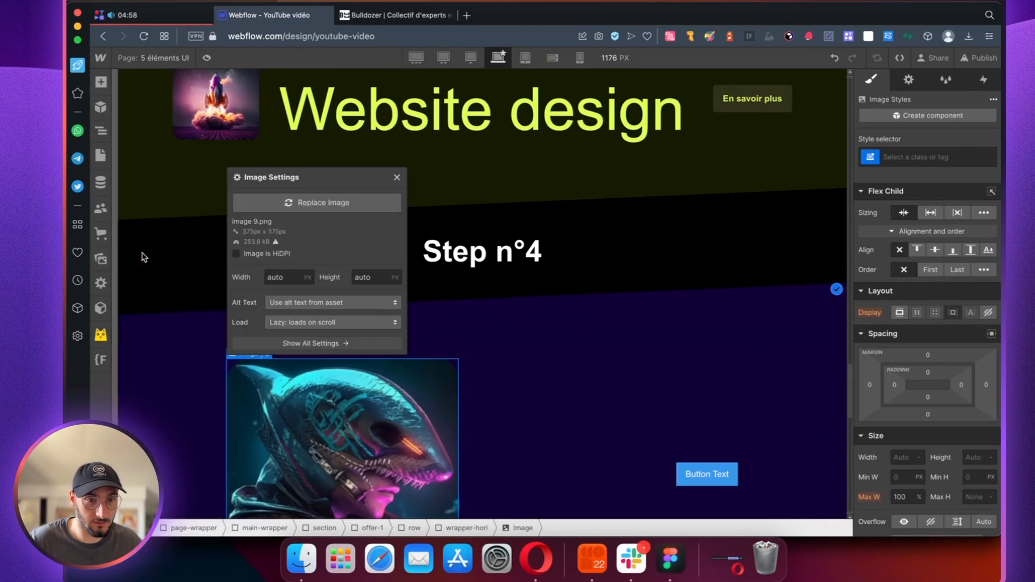
{"action": "left_click", "coordinate": [394, 178]}
- Limit the image's maximum height to 200 px, and reduce that limit to 175 px
{"action": "scroll", "coordinate": [905, 414], "scroll_direction": "down", "scroll_amount": 2}
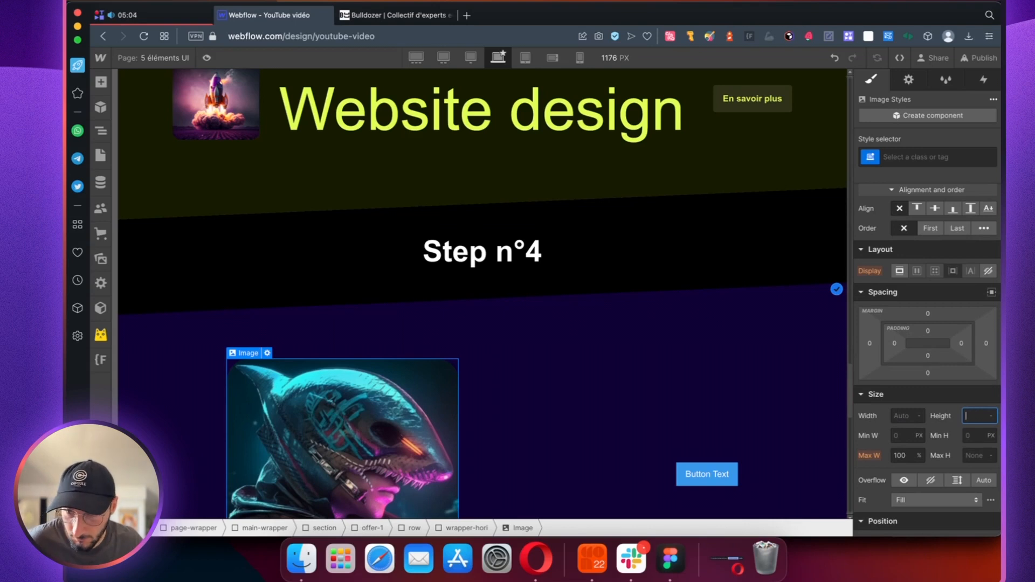
{"action": "left_click", "coordinate": [979, 456]}
{"action": "type", "text": "200"}
{"action": "key", "text": "Return"}
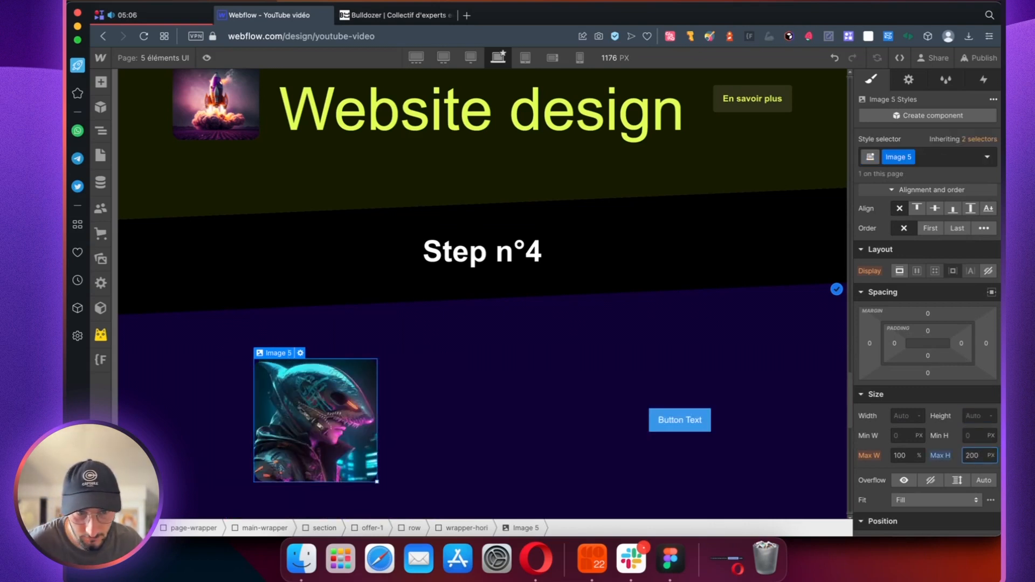
{"action": "scroll", "coordinate": [485, 444], "scroll_direction": "down", "scroll_amount": 2}
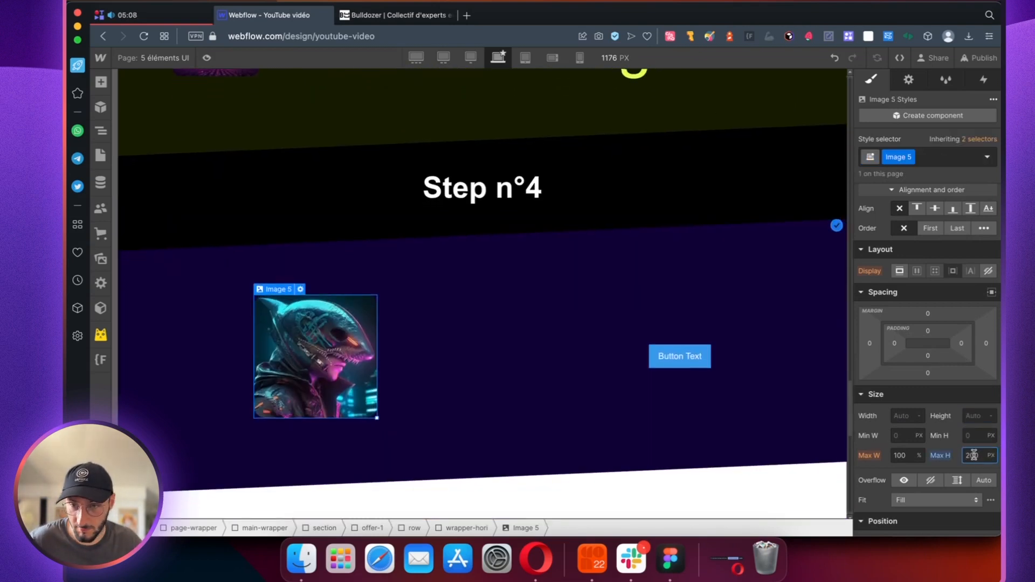
{"action": "type", "text": "175"}
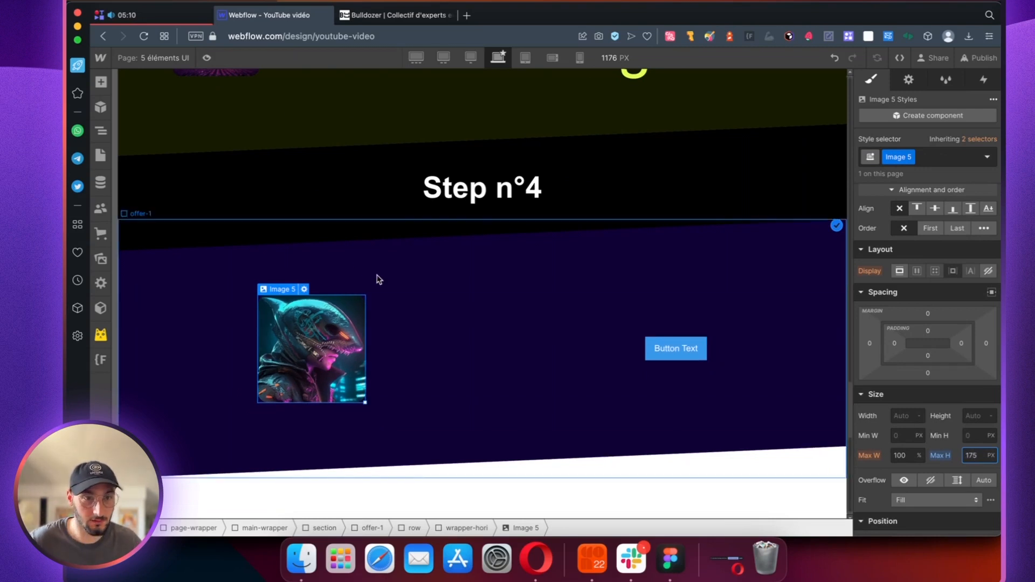
- Remove the image's current class and apply the existing logo-offer class instead
{"action": "type", "text": "logo-"}
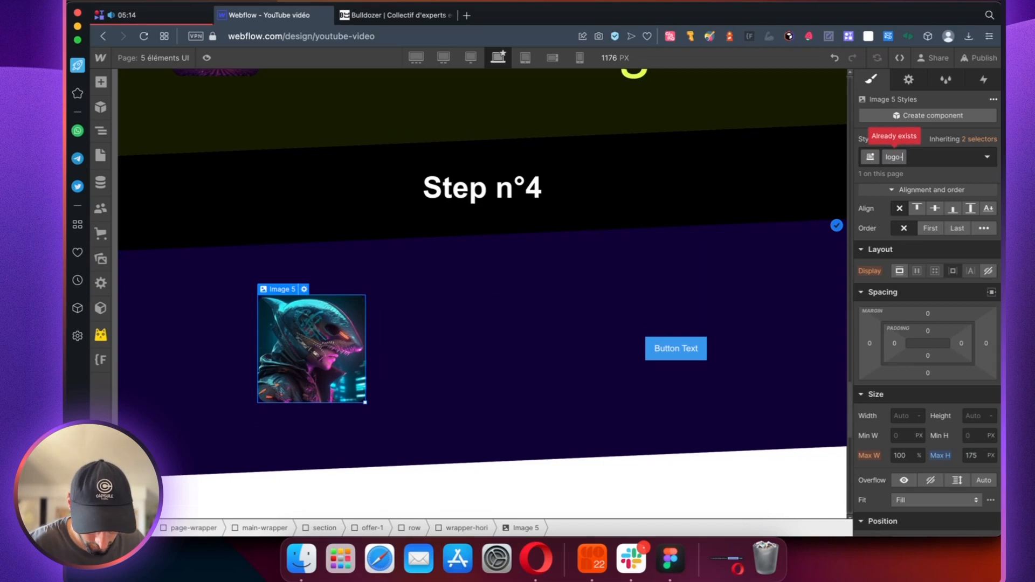
{"action": "type", "text": "d"}
{"action": "left_click", "coordinate": [910, 157]}
{"action": "left_click", "coordinate": [904, 204]}
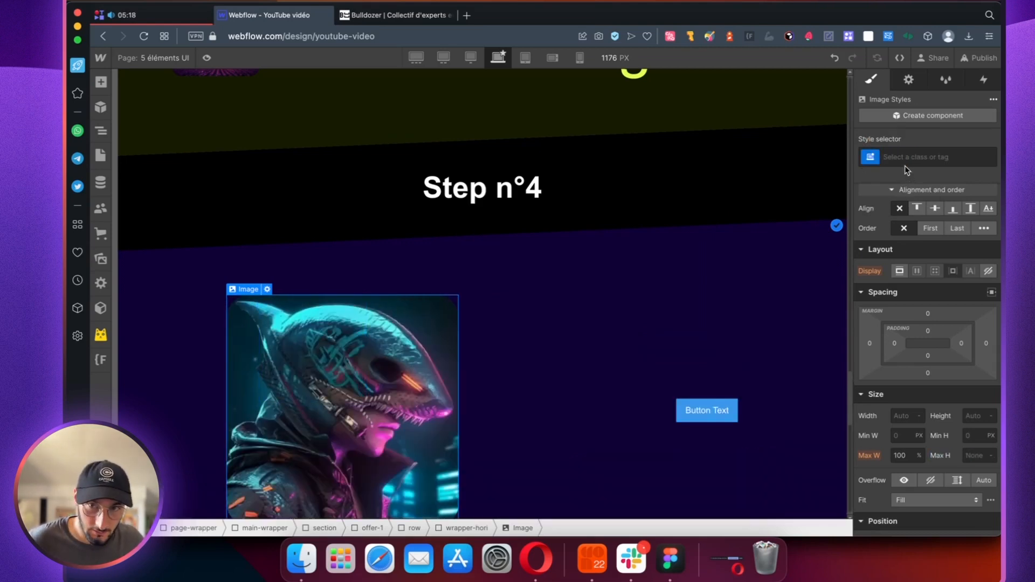
{"action": "left_click", "coordinate": [905, 162]}
{"action": "type", "text": "logo-o"}
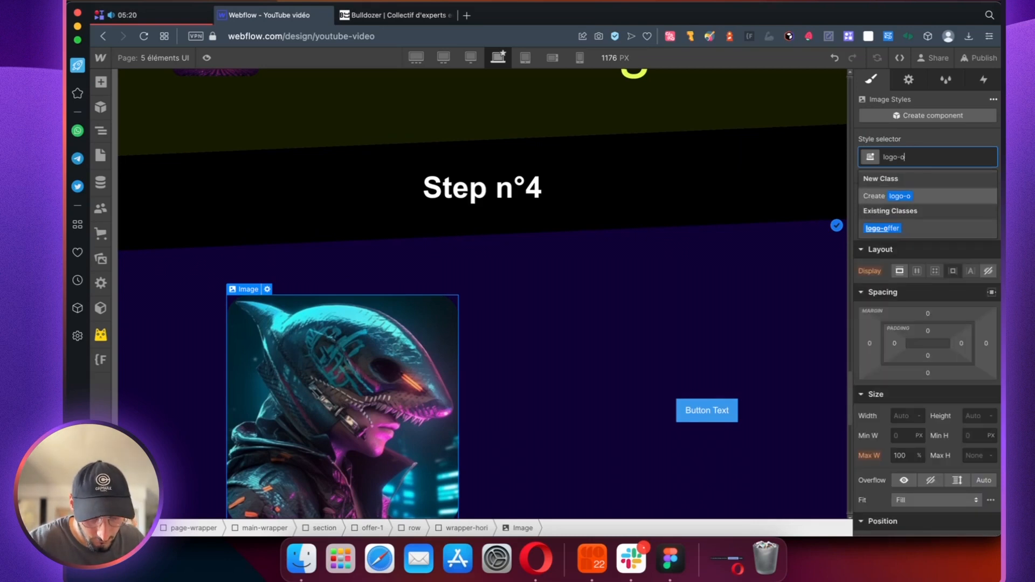
{"action": "key", "text": "Return"}
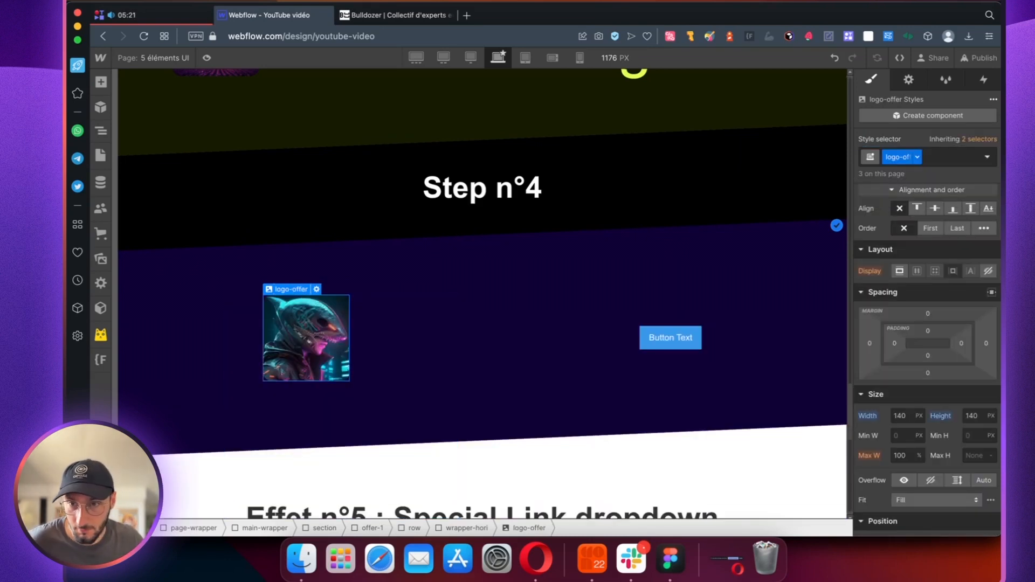
- Set the column gap of the wrapper-hori block to 2rem
{"action": "left_click", "coordinate": [100, 131]}
{"action": "left_click", "coordinate": [435, 339]}
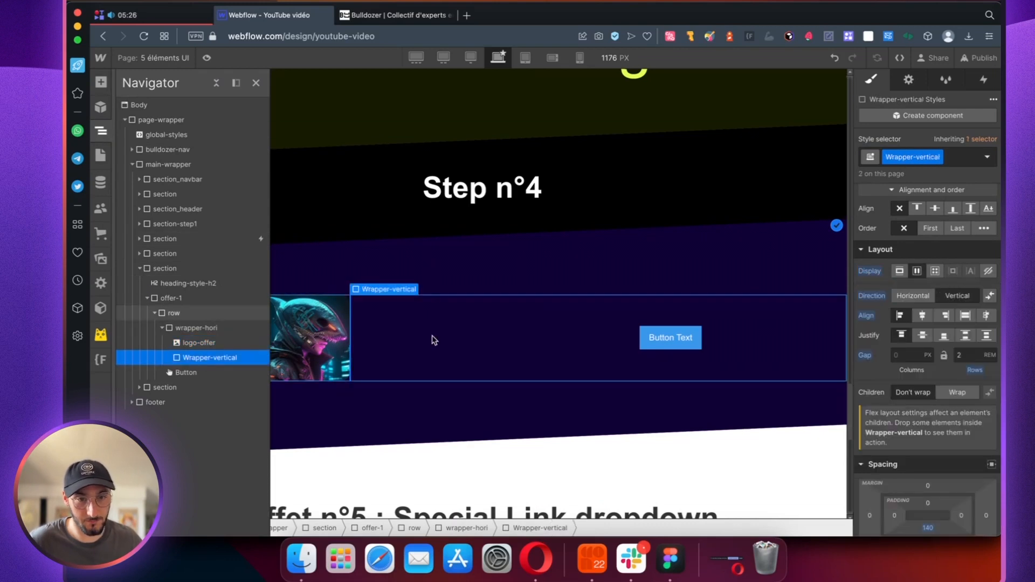
{"action": "left_click", "coordinate": [189, 329]}
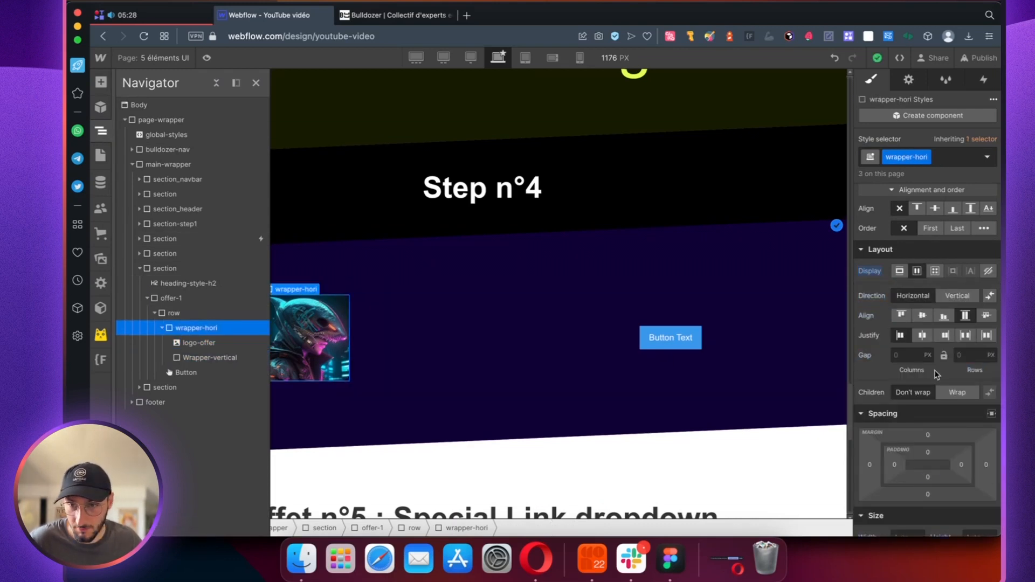
{"action": "scroll", "coordinate": [369, 340], "scroll_direction": "up", "scroll_amount": 6}
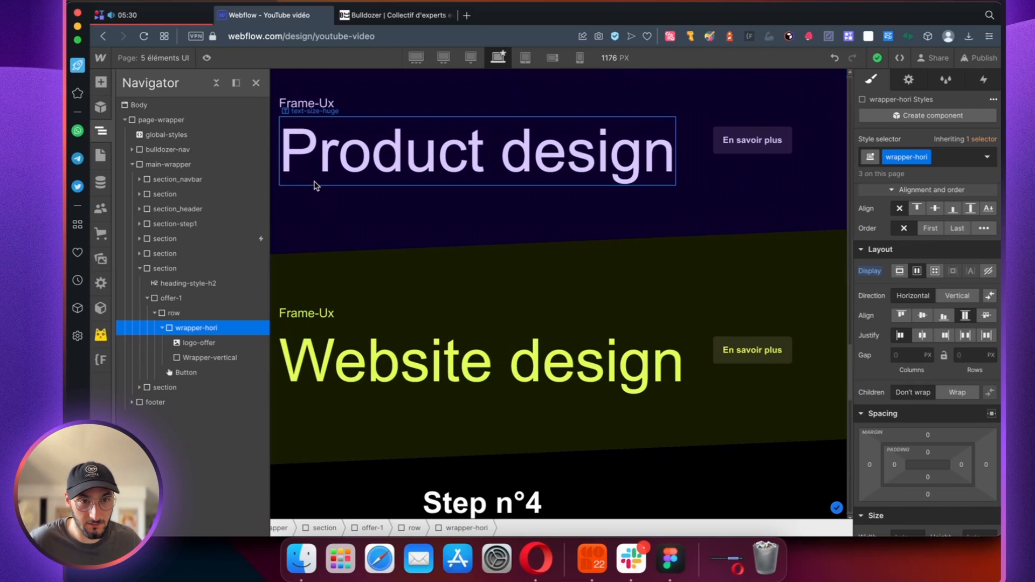
{"action": "left_click", "coordinate": [256, 83]}
{"action": "scroll", "coordinate": [276, 166], "scroll_direction": "down", "scroll_amount": 7}
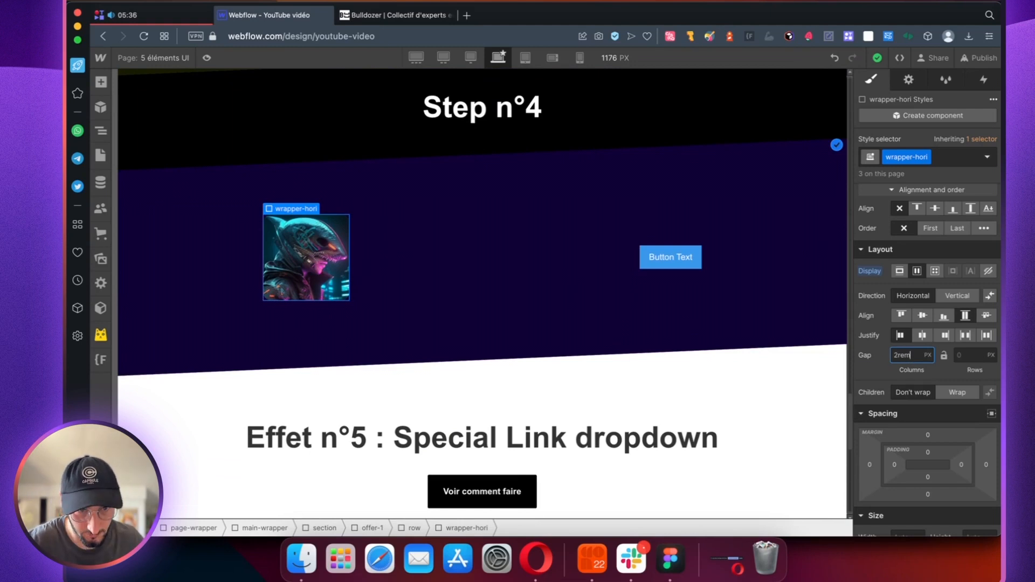
{"action": "key", "text": "Return"}
- Add a text block inside the Wrapper-vertical block of the new offer row
{"action": "left_click", "coordinate": [100, 130]}
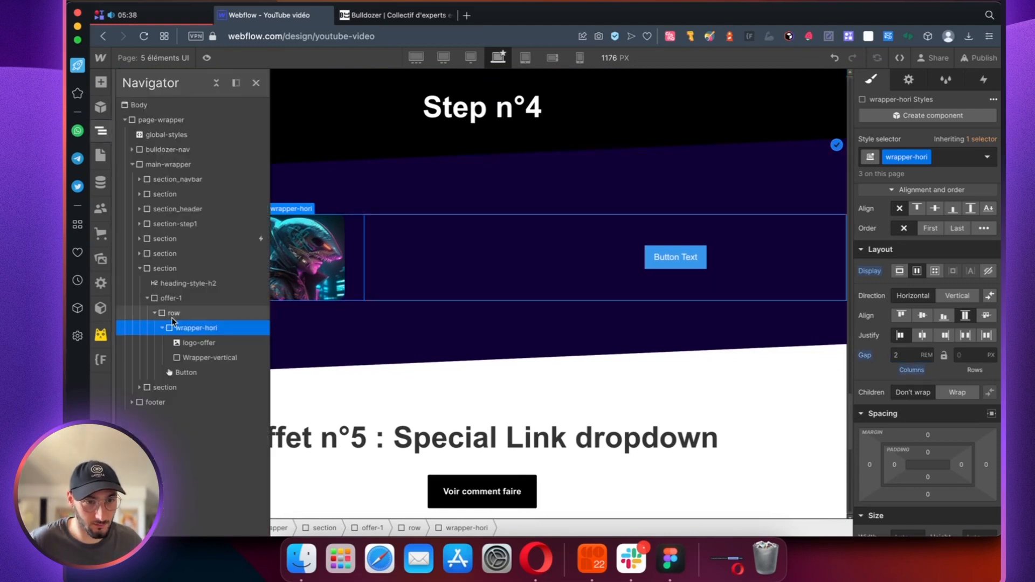
{"action": "left_click", "coordinate": [208, 358]}
{"action": "scroll", "coordinate": [543, 272], "scroll_direction": "up", "scroll_amount": 2}
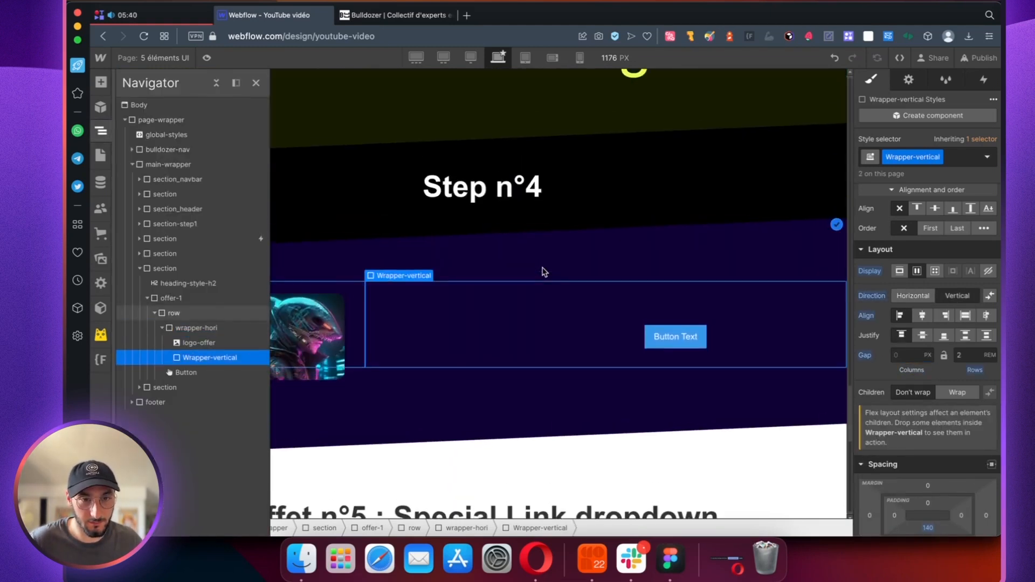
{"action": "scroll", "coordinate": [543, 272], "scroll_direction": "down", "scroll_amount": 10}
{"action": "scroll", "coordinate": [351, 183], "scroll_direction": "down", "scroll_amount": 10}
{"action": "key", "text": "a"}
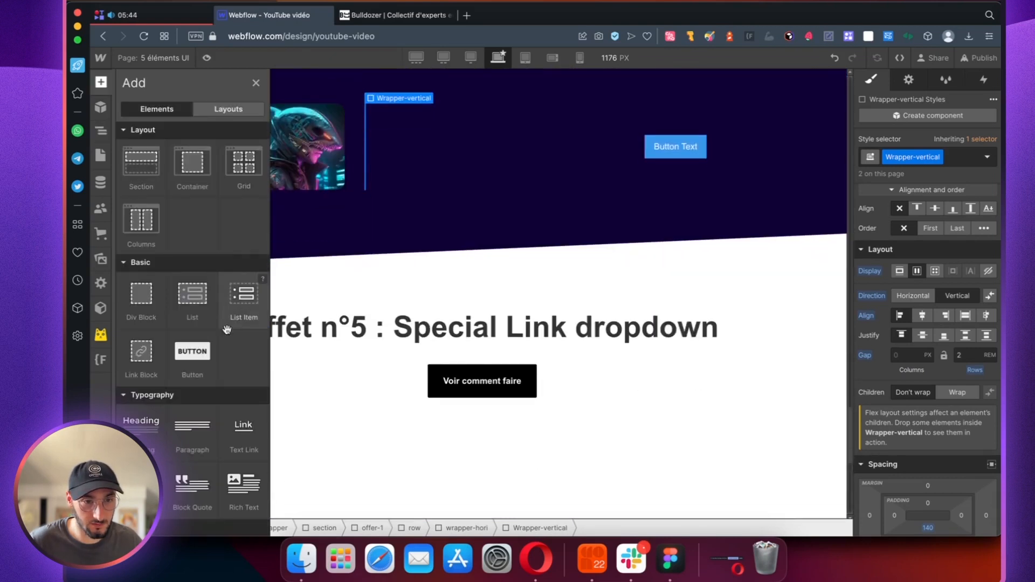
{"action": "left_click", "coordinate": [148, 483]}
- Apply the existing class text-size-medium and the combo class text-color-purple to the new text block
{"action": "left_click", "coordinate": [918, 161]}
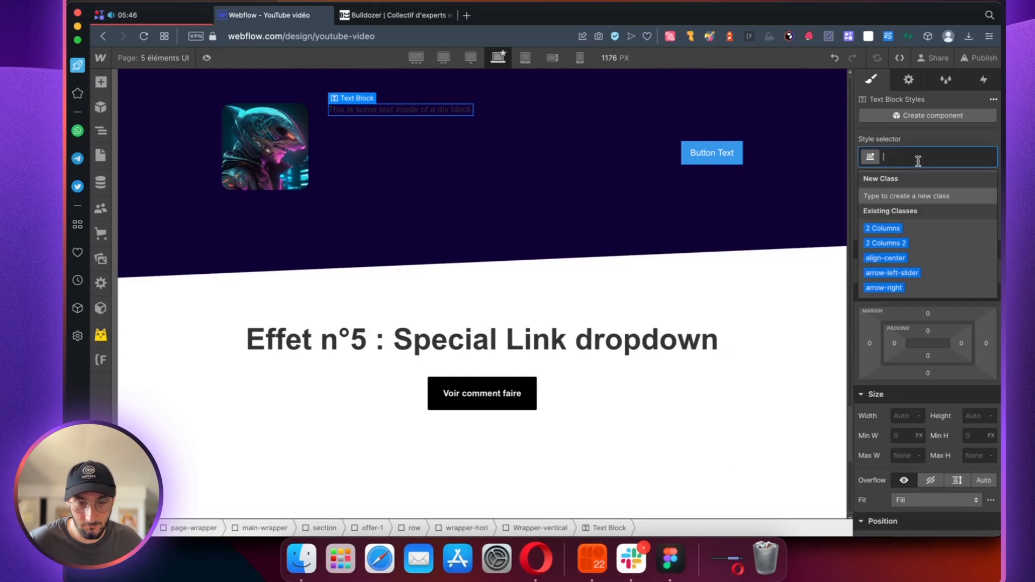
{"action": "type", "text": "text-size-"}
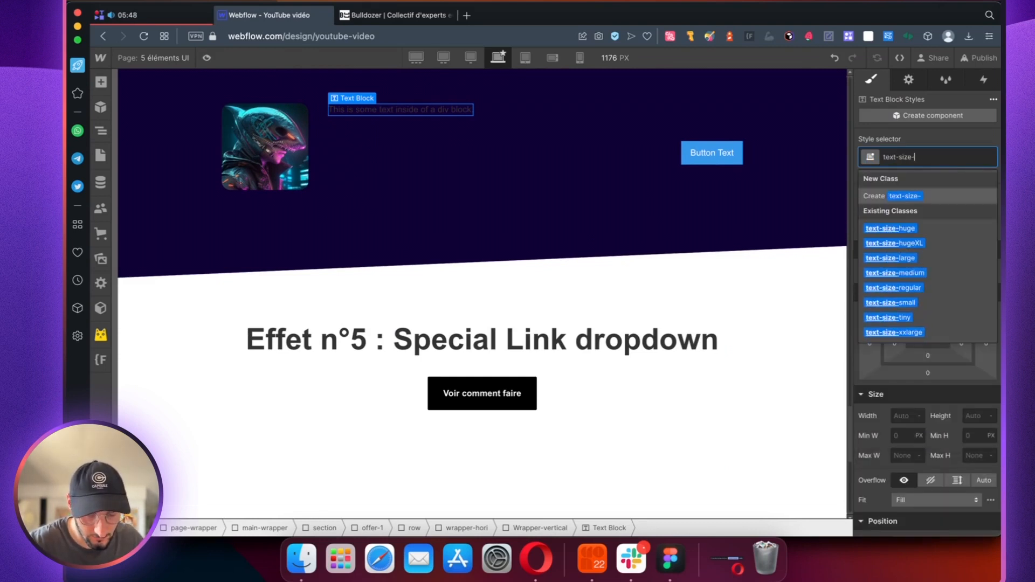
{"action": "type", "text": "me"}
{"action": "left_click", "coordinate": [896, 229]}
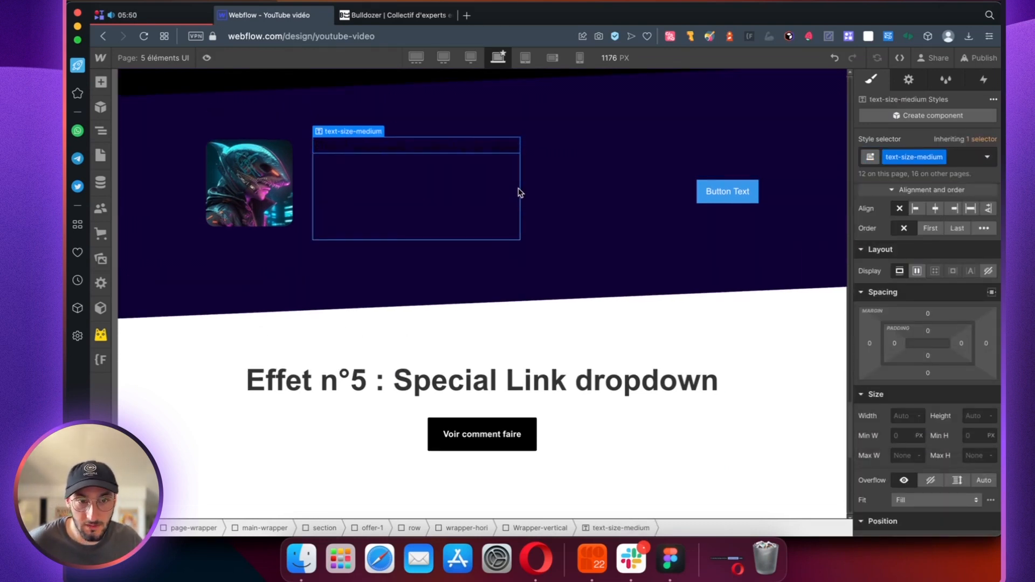
{"action": "left_click", "coordinate": [956, 156]}
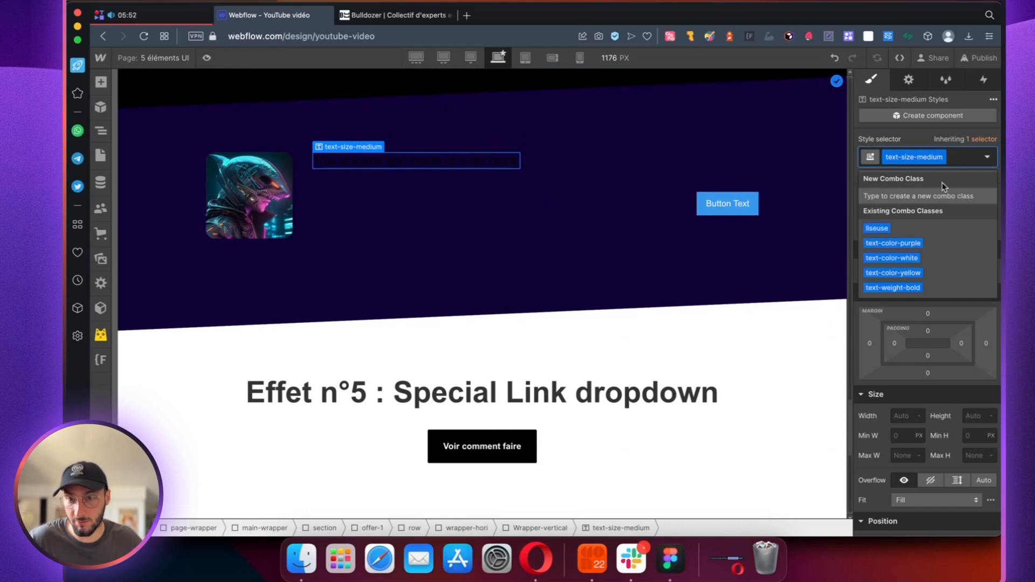
{"action": "left_click", "coordinate": [894, 243]}
{"action": "scroll", "coordinate": [927, 291], "scroll_direction": "down", "scroll_amount": 5}
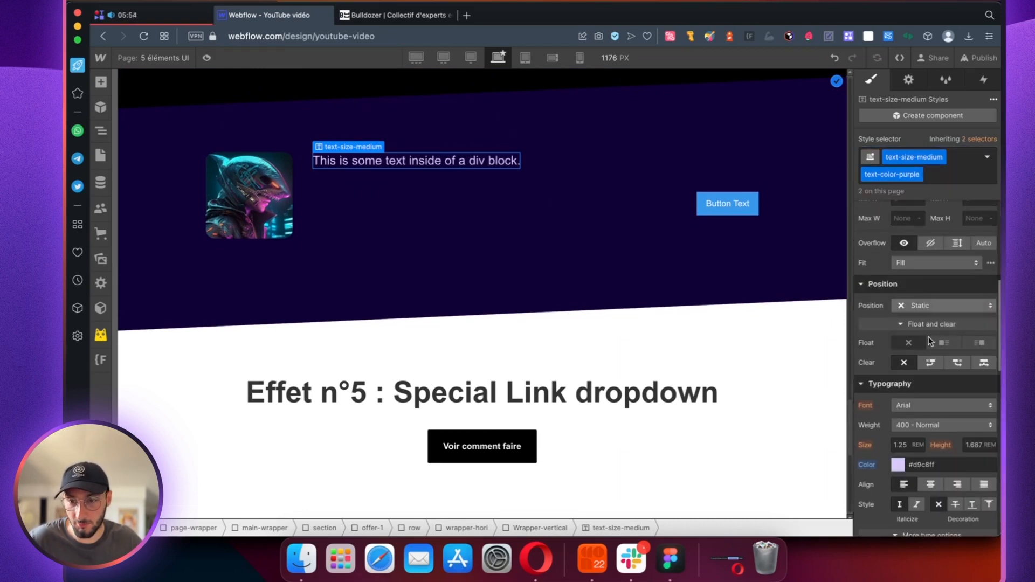
{"action": "left_click", "coordinate": [897, 465]}
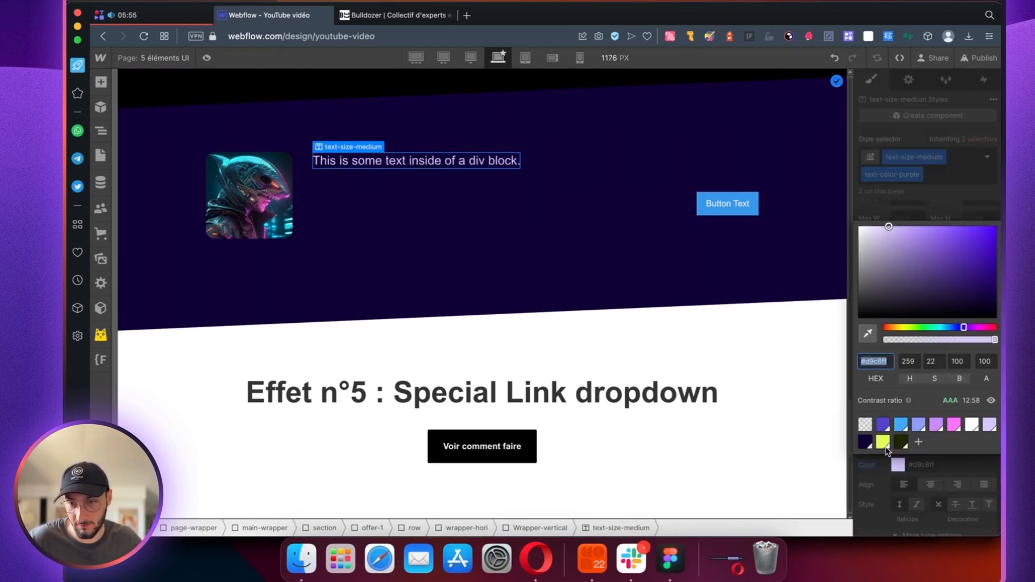
{"action": "left_click", "coordinate": [963, 469]}
- Replace the text block's placeholder text with "Offer n°1"
{"action": "double_click", "coordinate": [375, 162]}
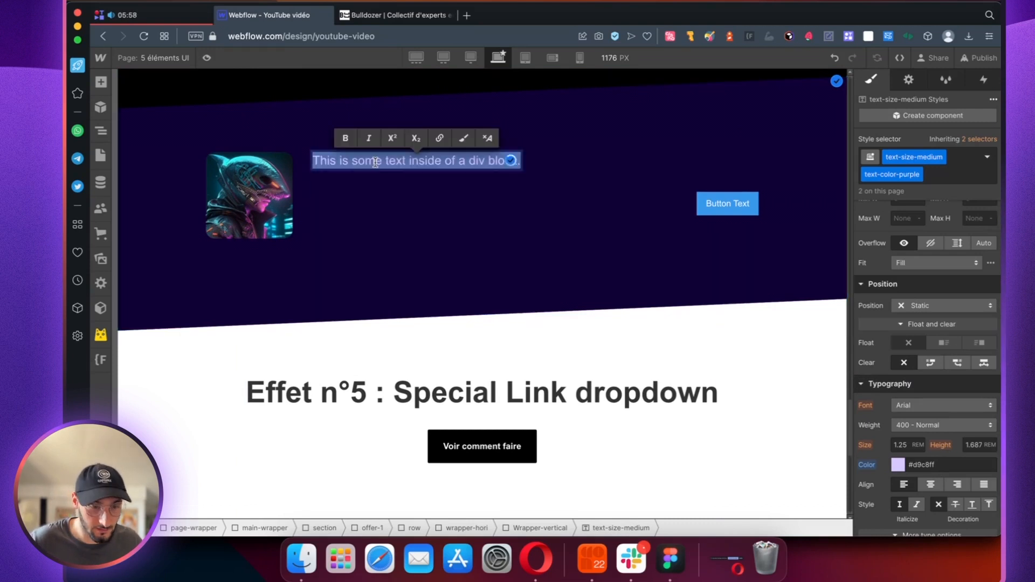
{"action": "key", "text": "BackSpace"}
{"action": "type", "text": "Offer"}
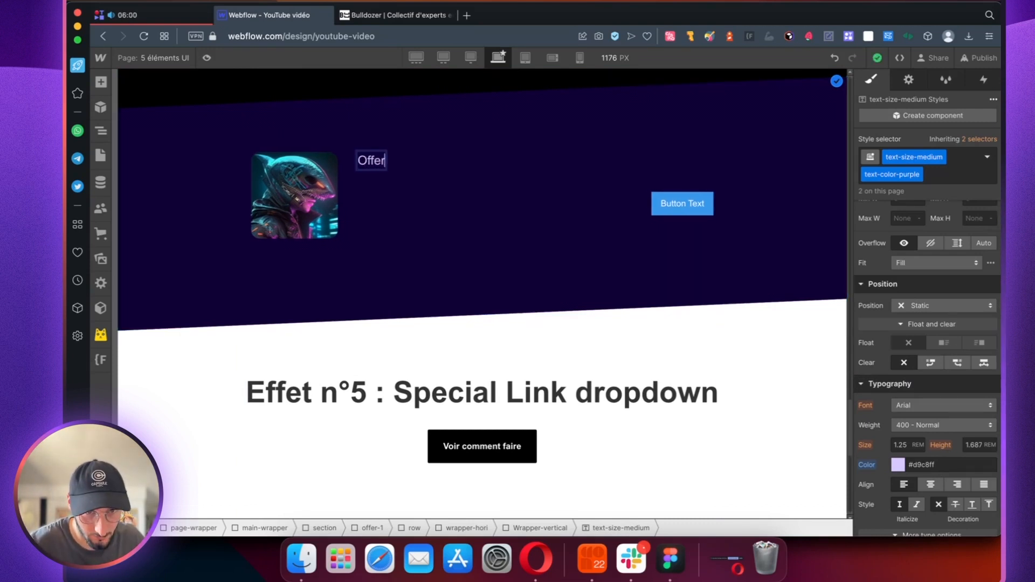
{"action": "type", "text": " n°1"}
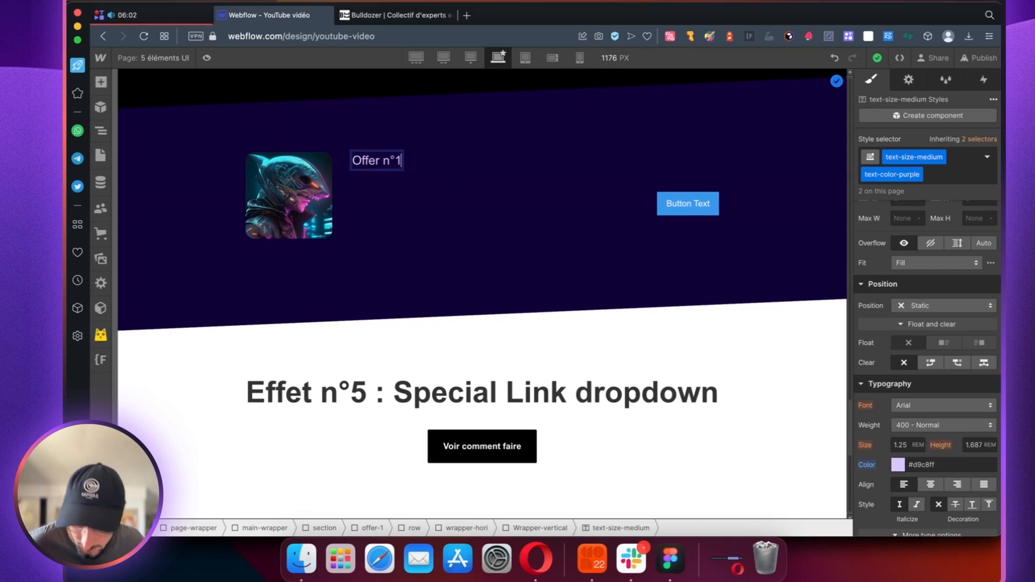
- Add a second text block inside Wrapper-vertical, below the "Offer n°1" text
{"action": "left_click", "coordinate": [101, 131]}
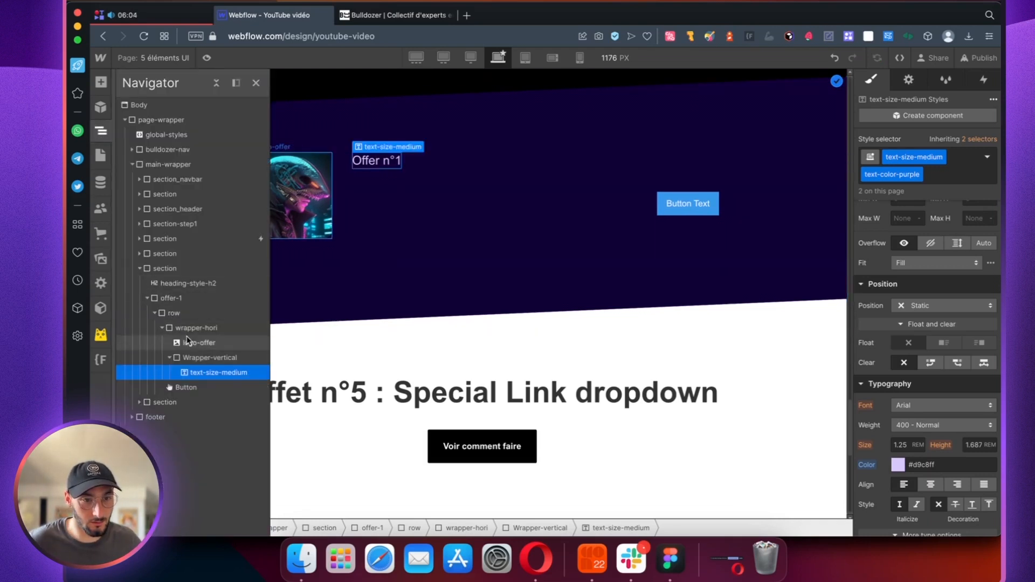
{"action": "left_click", "coordinate": [197, 358]}
{"action": "key", "text": "a"}
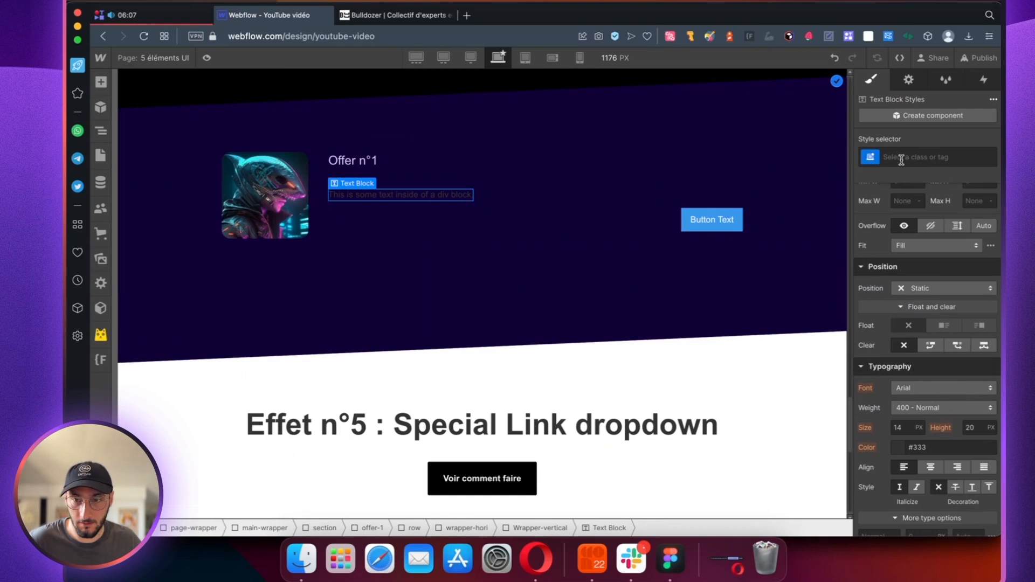
- Apply the existing class text-size-huge and the combo class text-color-purple to the second text block
{"action": "scroll", "coordinate": [531, 235], "scroll_direction": "up", "scroll_amount": 5}
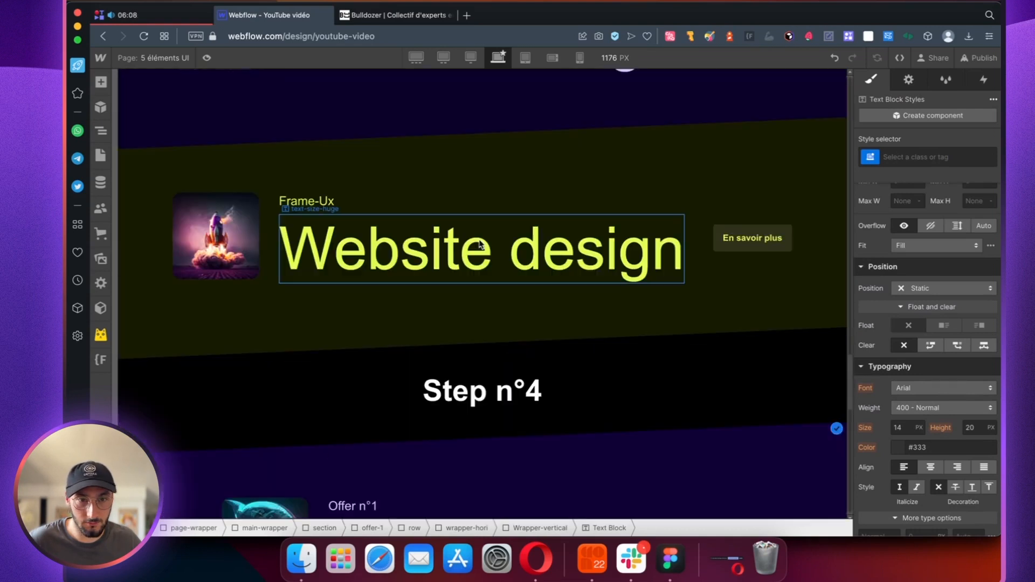
{"action": "scroll", "coordinate": [389, 258], "scroll_direction": "down", "scroll_amount": 3}
{"action": "key", "text": "super+Return"}
{"action": "type", "text": "text"}
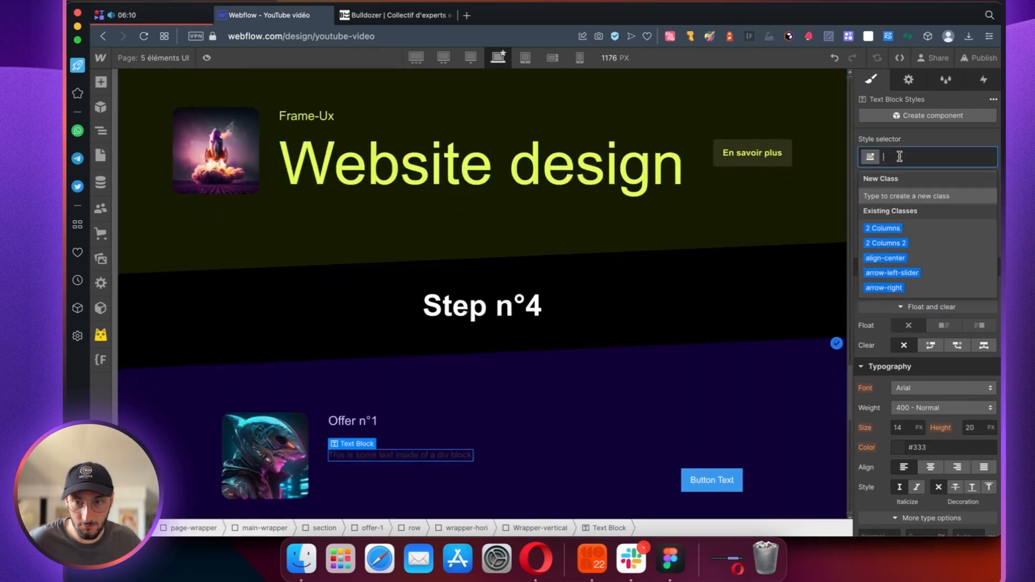
{"action": "type", "text": "-size-huge"}
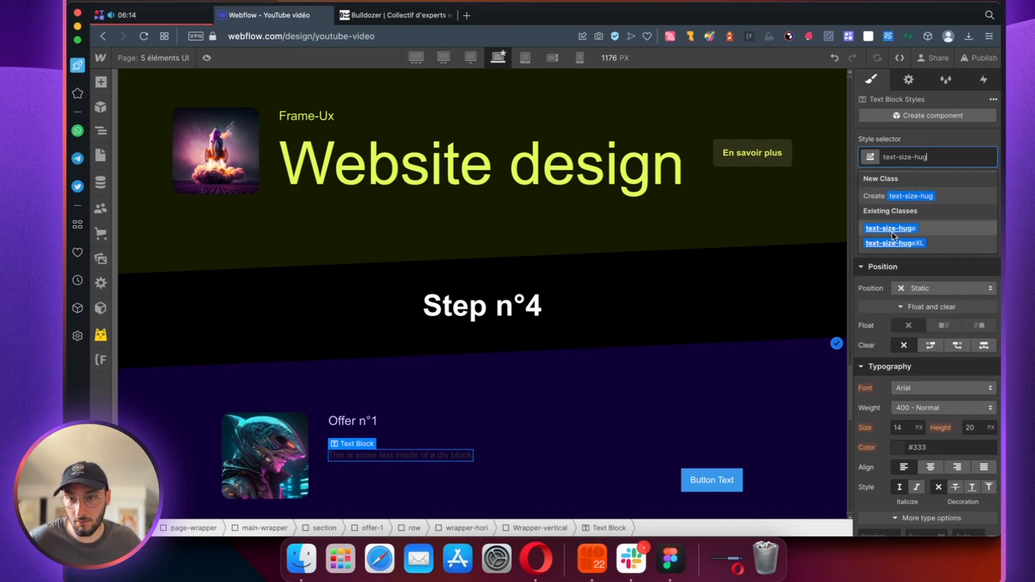
{"action": "left_click", "coordinate": [892, 229]}
{"action": "left_click", "coordinate": [959, 160]}
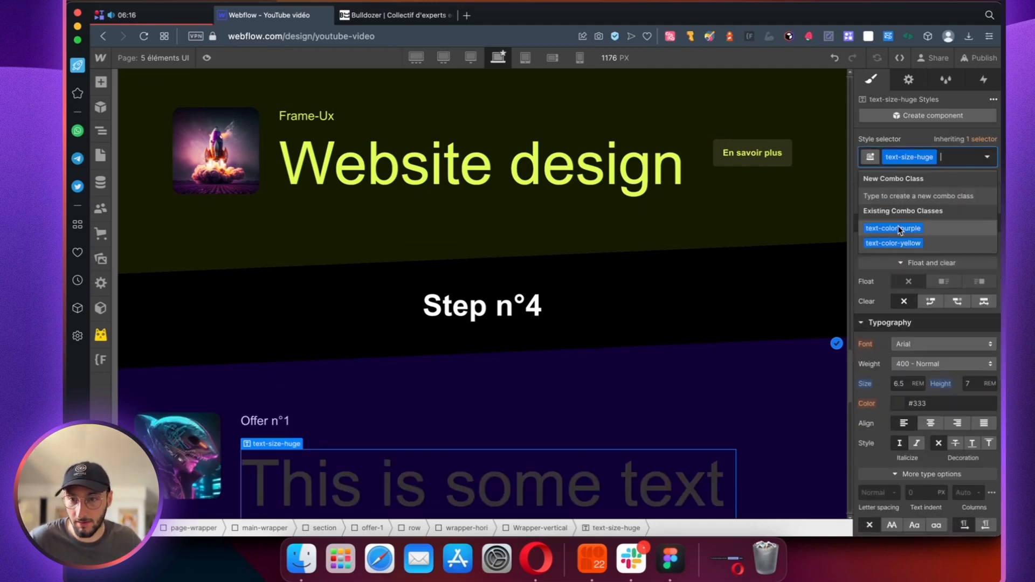
{"action": "left_click", "coordinate": [900, 232]}
- Replace the large text block's placeholder text with "Product design"
{"action": "scroll", "coordinate": [540, 378], "scroll_direction": "down", "scroll_amount": 3}
{"action": "double_click", "coordinate": [474, 418]}
{"action": "key", "text": "super+a"}
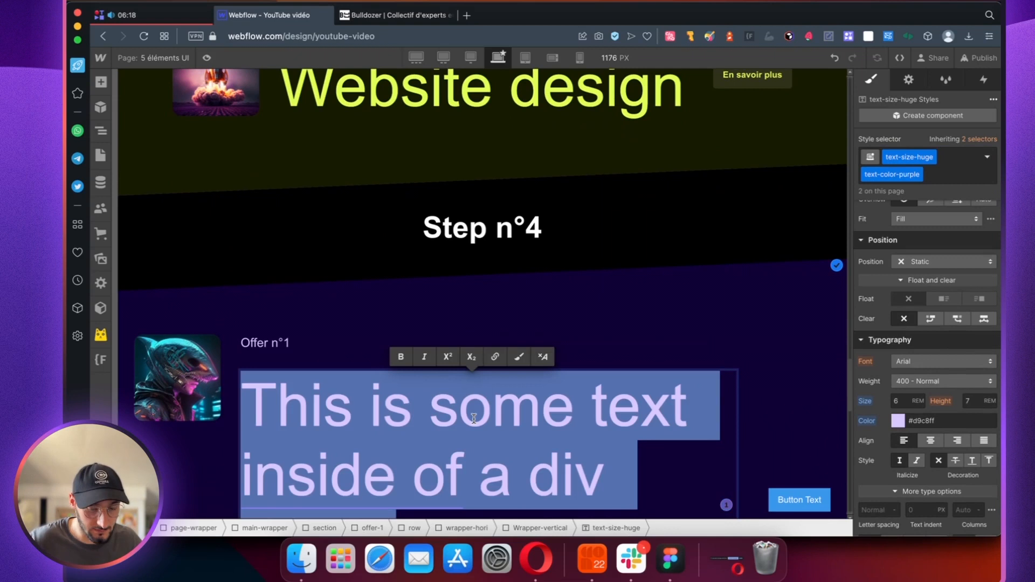
{"action": "type", "text": "Product design"}
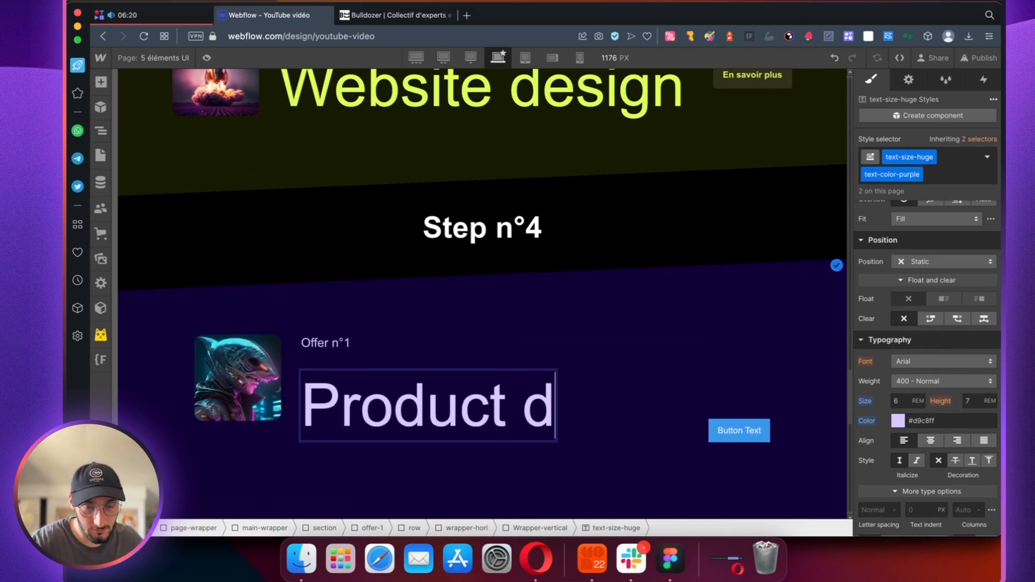
- Align the children of the wrapper-hori block to the vertical center
{"action": "scroll", "coordinate": [453, 378], "scroll_direction": "up", "scroll_amount": 5}
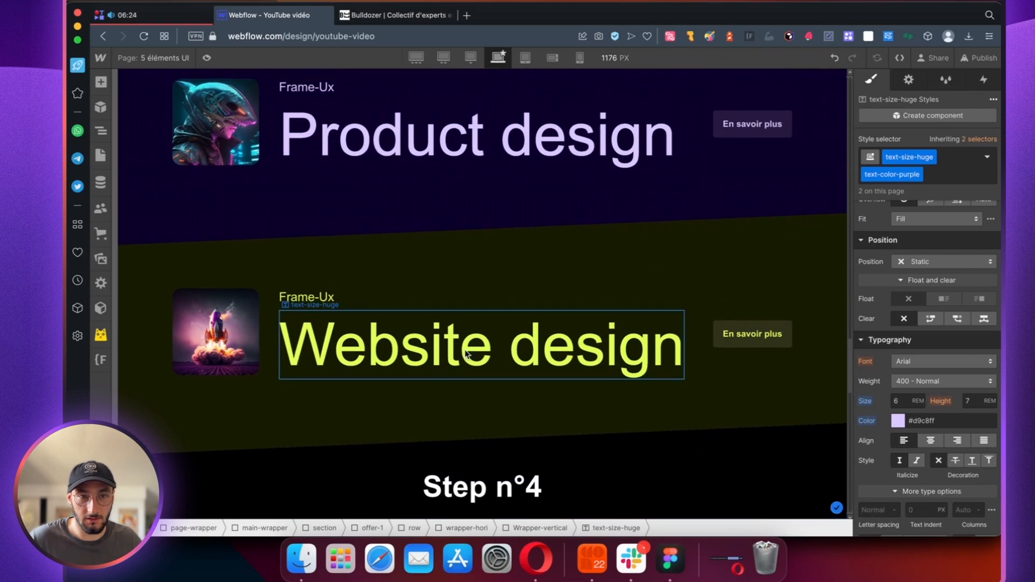
{"action": "scroll", "coordinate": [451, 371], "scroll_direction": "down", "scroll_amount": 6}
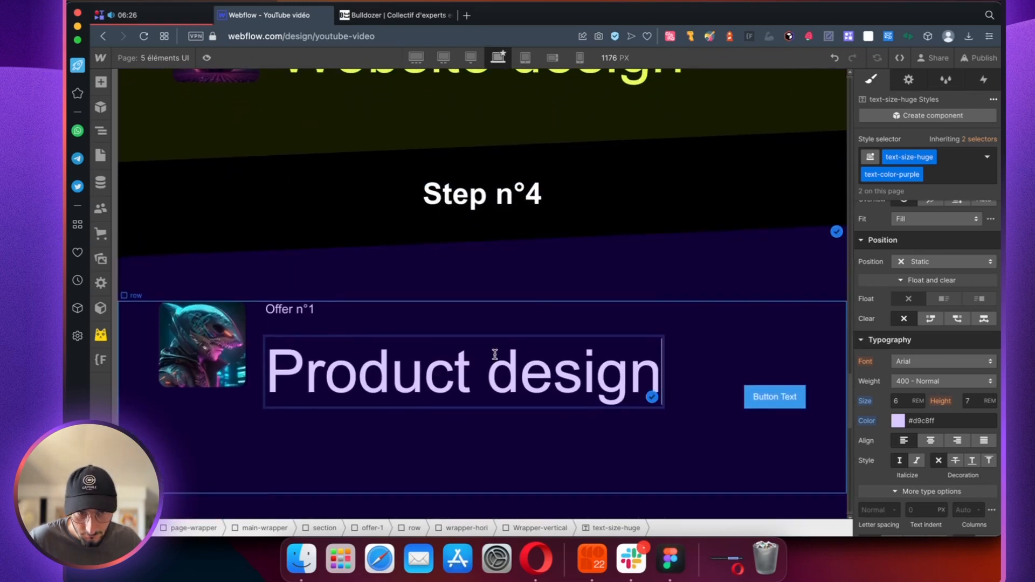
{"action": "left_click", "coordinate": [259, 374]}
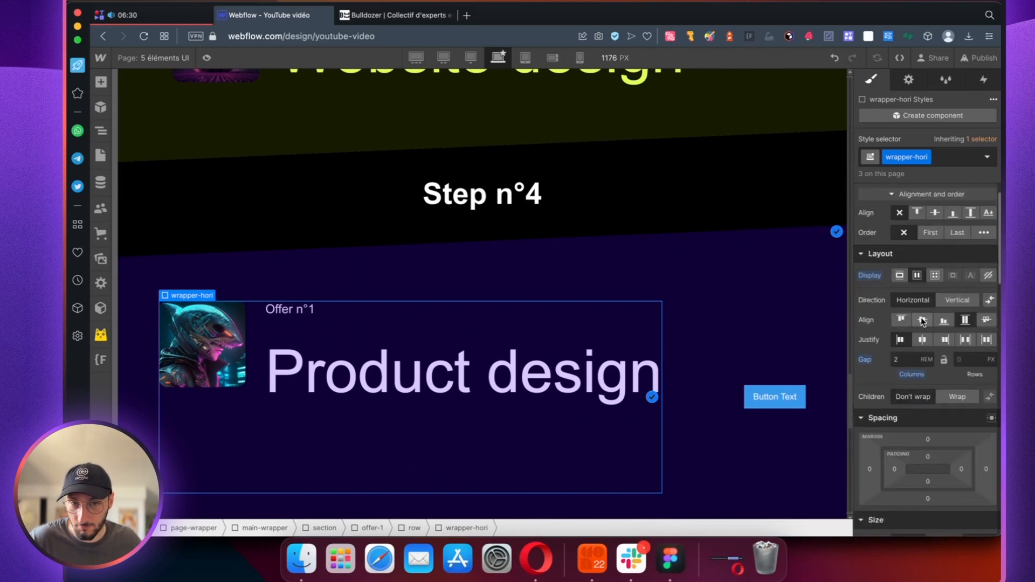
{"action": "left_click", "coordinate": [923, 320]}
- Set both the bottom padding and the row gap of the Wrapper-vertical block to 0
{"action": "left_click", "coordinate": [373, 437]}
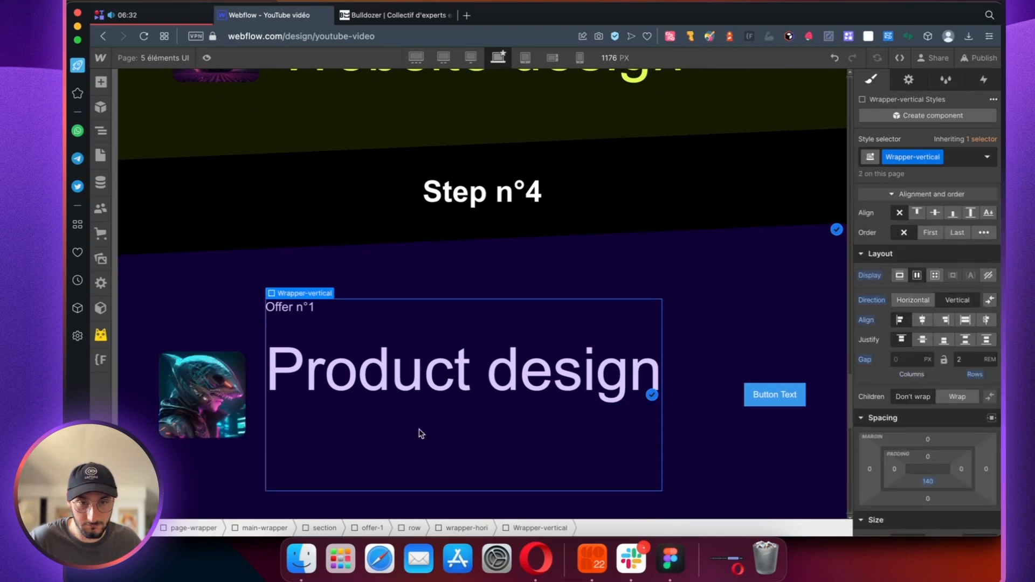
{"action": "left_click", "coordinate": [927, 481]}
{"action": "type", "text": "0"}
{"action": "key", "text": "Return"}
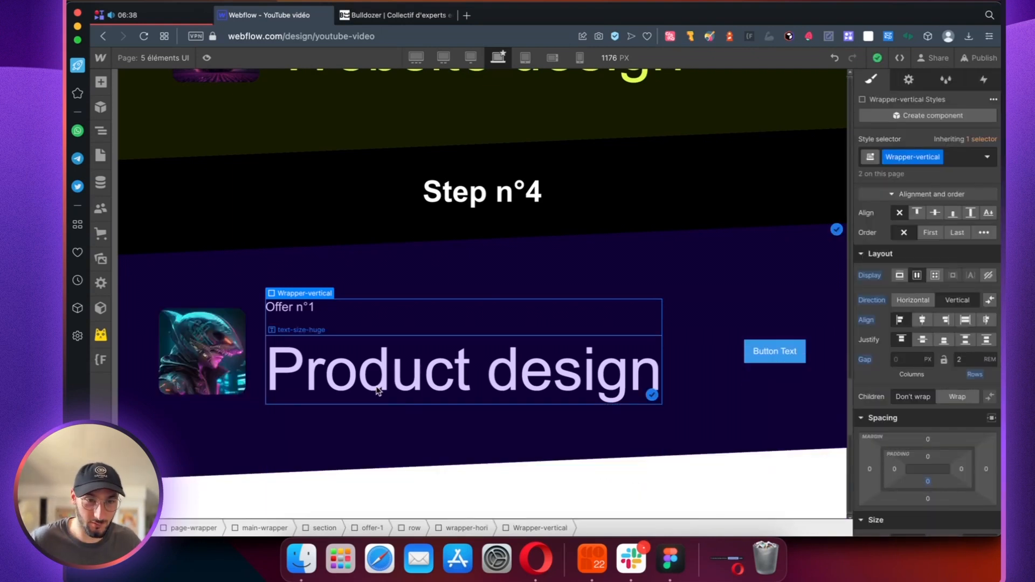
{"action": "left_click", "coordinate": [322, 344]}
{"action": "left_click", "coordinate": [330, 328]}
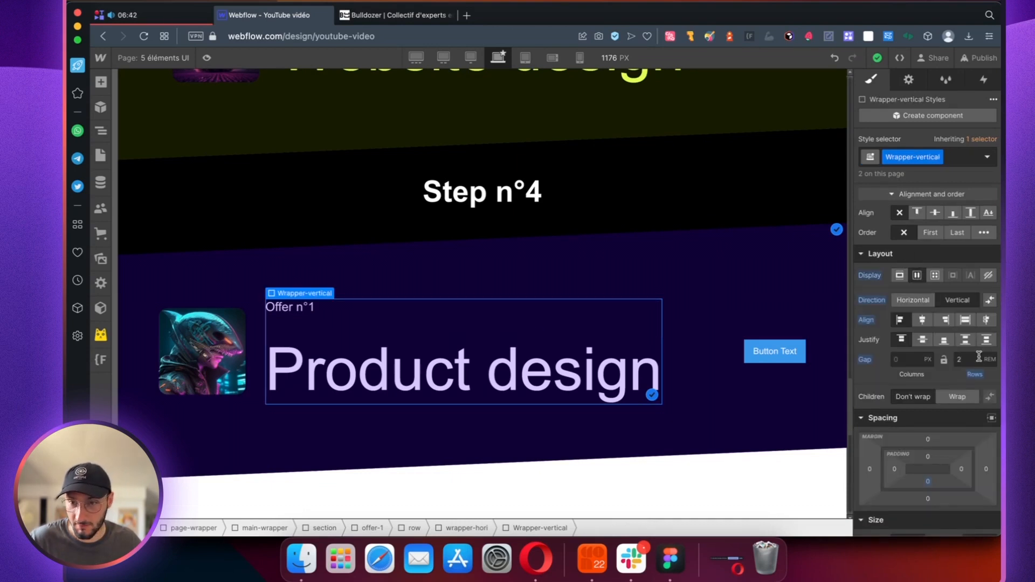
{"action": "type", "text": "0"}
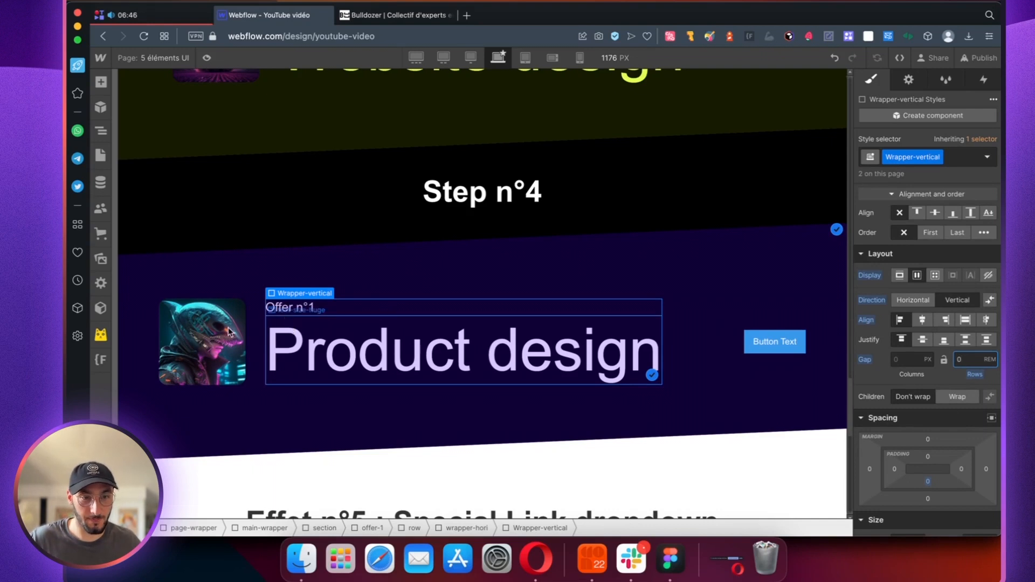
- Create the class button-test on the button in the Product design row
{"action": "left_click", "coordinate": [746, 349]}
{"action": "scroll", "coordinate": [695, 351], "scroll_direction": "up", "scroll_amount": 10}
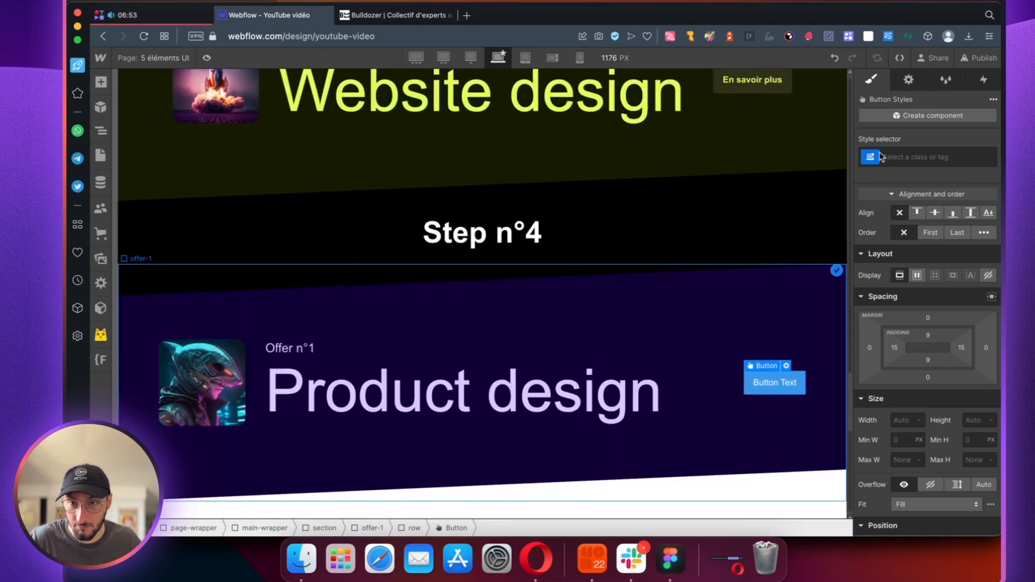
{"action": "left_click", "coordinate": [902, 157]}
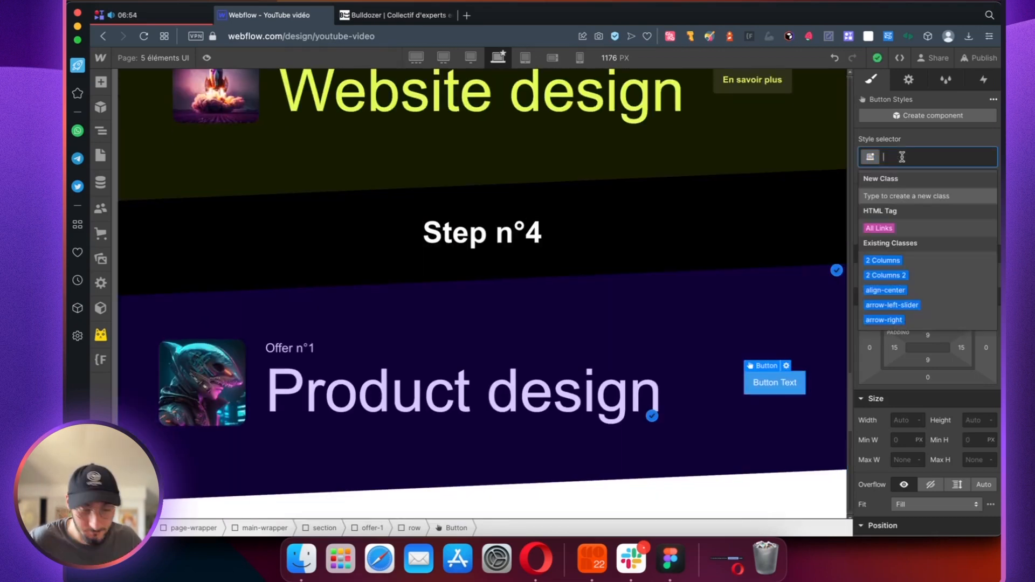
{"action": "type", "text": "button-tes"}
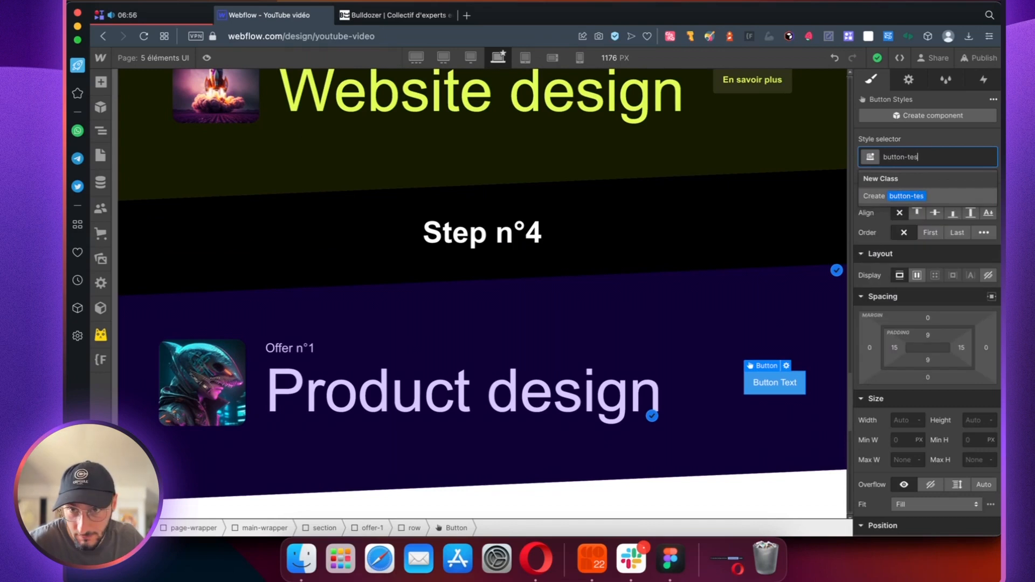
{"action": "type", "text": "t"}
{"action": "key", "text": "Return"}
- Set the button-test typography to 700 - Bold weight, 1rem size and 24 px line height
{"action": "scroll", "coordinate": [911, 324], "scroll_direction": "down", "scroll_amount": 5}
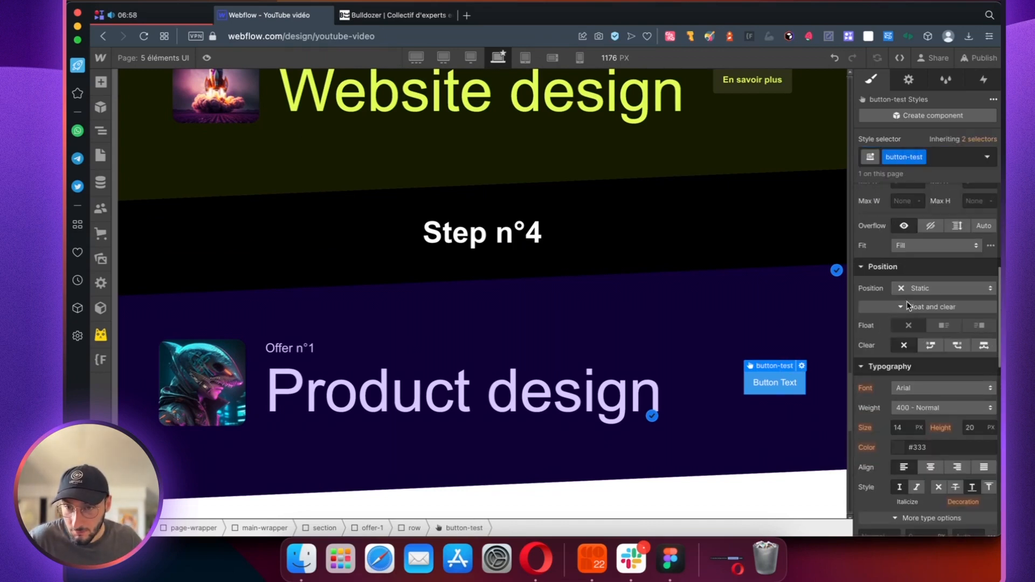
{"action": "left_click", "coordinate": [906, 408]}
{"action": "left_click", "coordinate": [905, 442]}
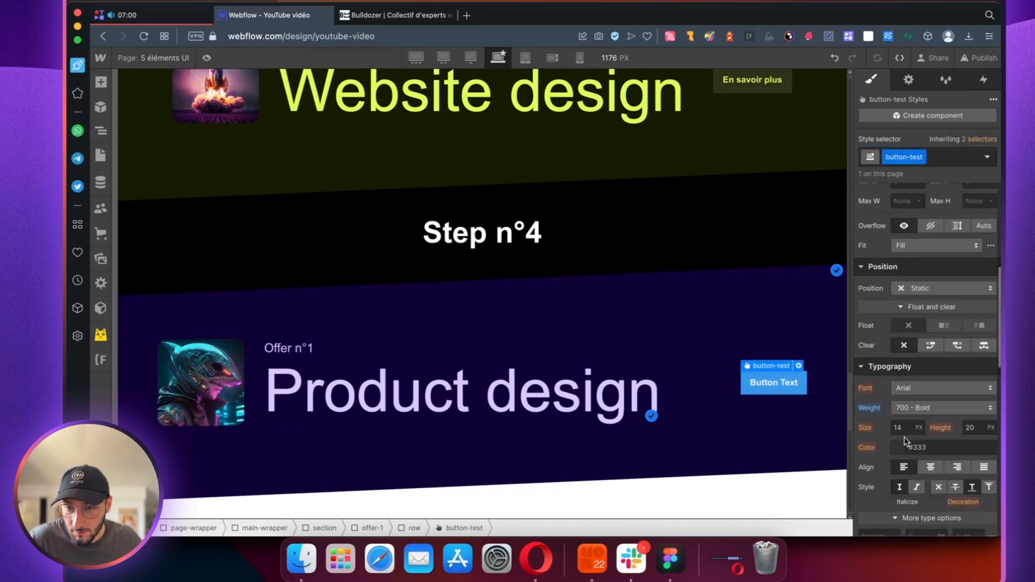
{"action": "type", "text": "1rem"}
{"action": "key", "text": "Return"}
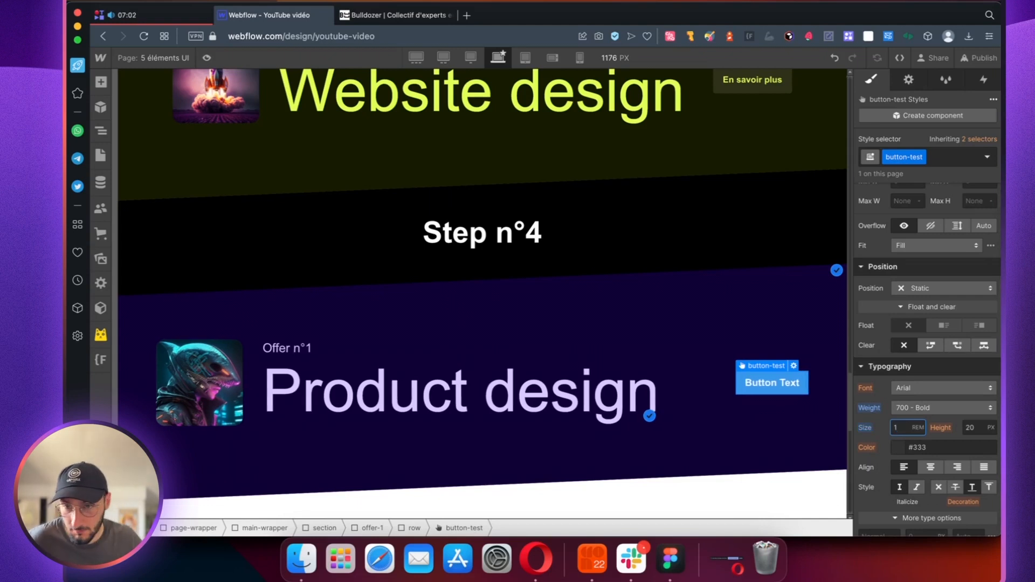
{"action": "left_click", "coordinate": [970, 428]}
{"action": "type", "text": "24"}
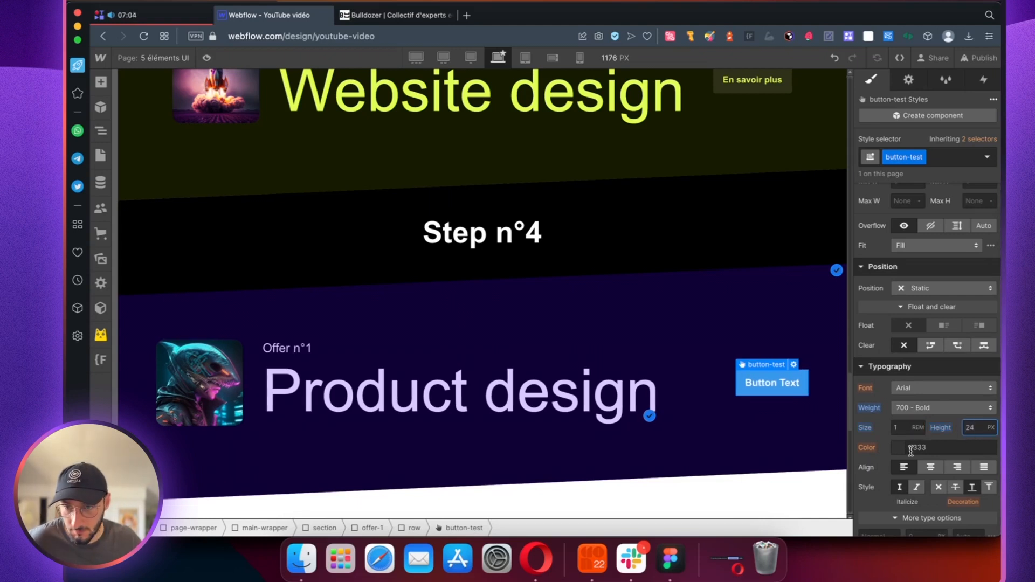
- Set the button-test text color to the Bulldozer-violet swatch
{"action": "left_click", "coordinate": [898, 449]}
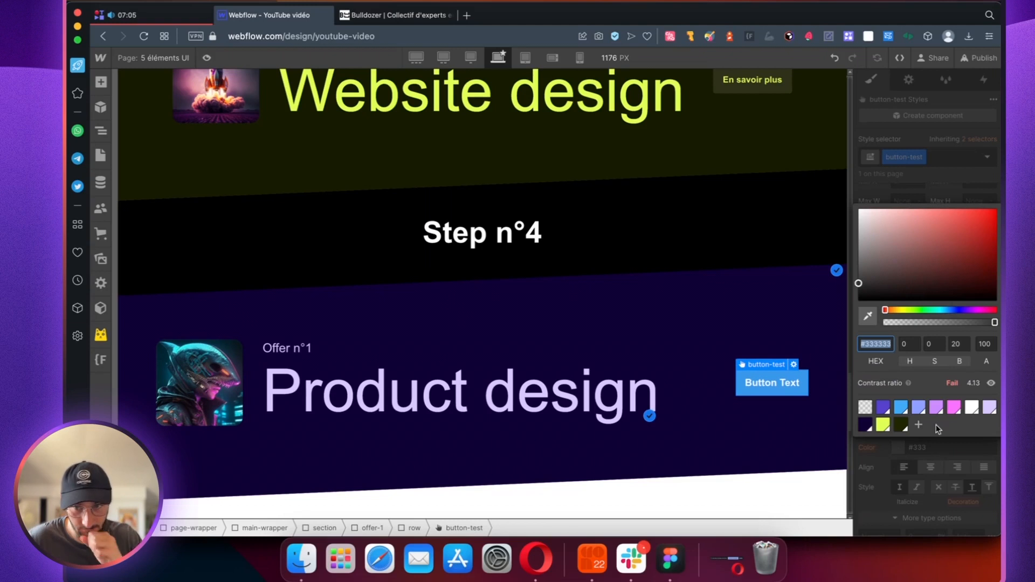
{"action": "left_click", "coordinate": [991, 409]}
{"action": "left_click", "coordinate": [942, 489]}
- Give button-test a white background at 10% opacity and a 4 px corner radius
{"action": "scroll", "coordinate": [906, 270], "scroll_direction": "up", "scroll_amount": 5}
{"action": "scroll", "coordinate": [909, 307], "scroll_direction": "down", "scroll_amount": 10}
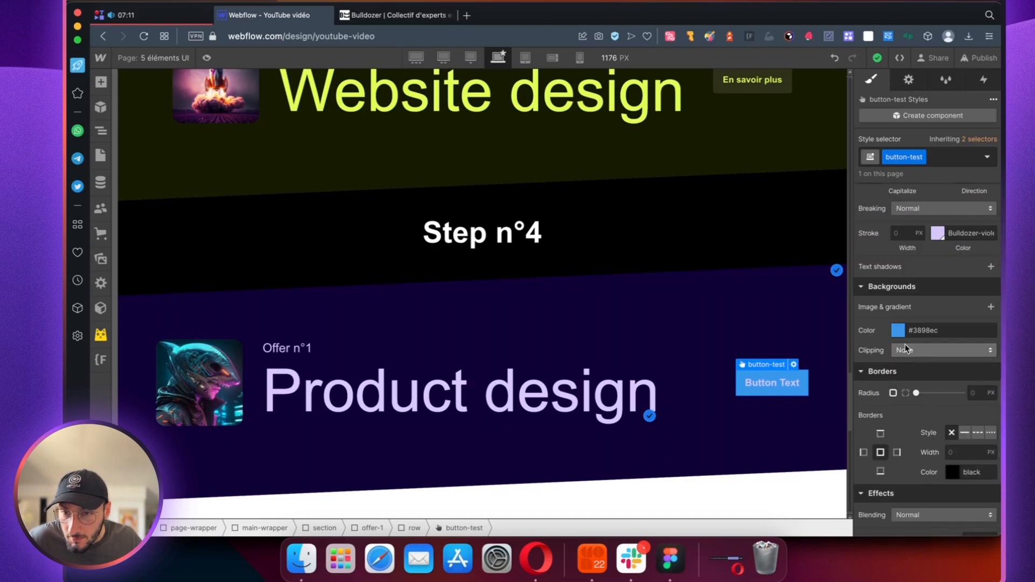
{"action": "left_click", "coordinate": [898, 330]}
{"action": "scroll", "coordinate": [793, 259], "scroll_direction": "up", "scroll_amount": 10}
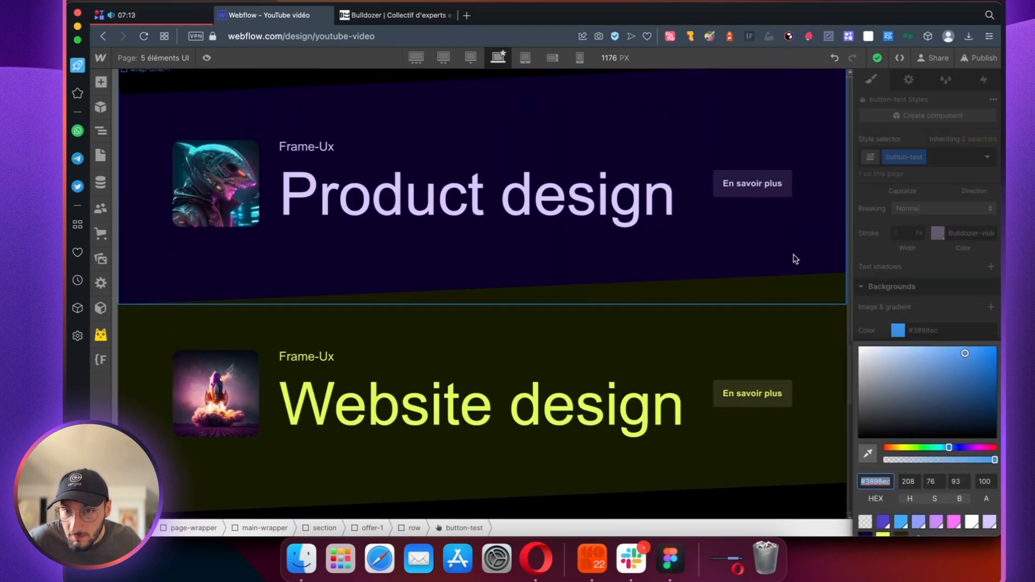
{"action": "scroll", "coordinate": [755, 277], "scroll_direction": "down", "scroll_amount": 11}
{"action": "left_click_drag", "start_coordinate": [878, 369], "coordinate": [857, 344]}
{"action": "type", "text": "10"}
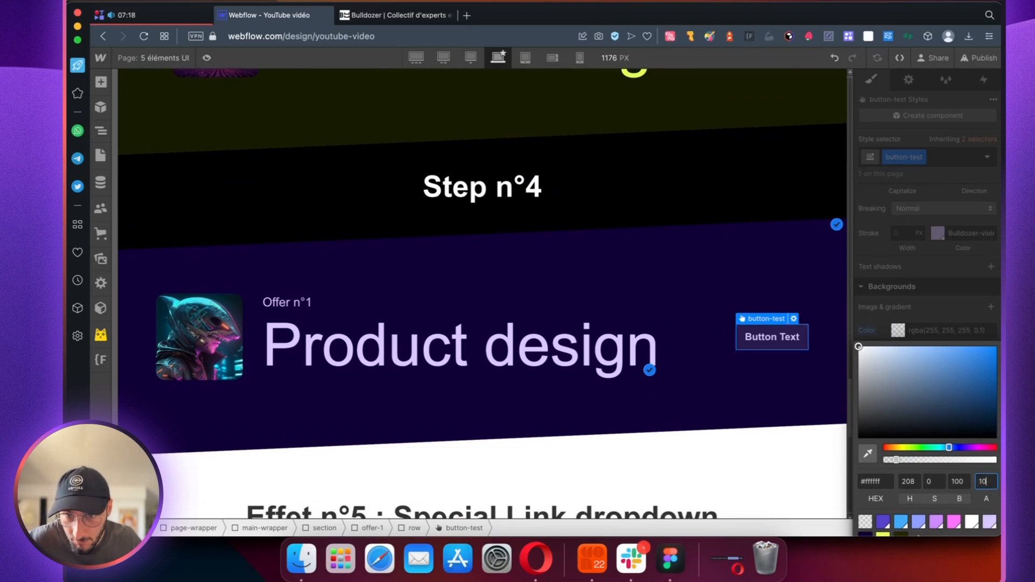
{"action": "left_click", "coordinate": [929, 318]}
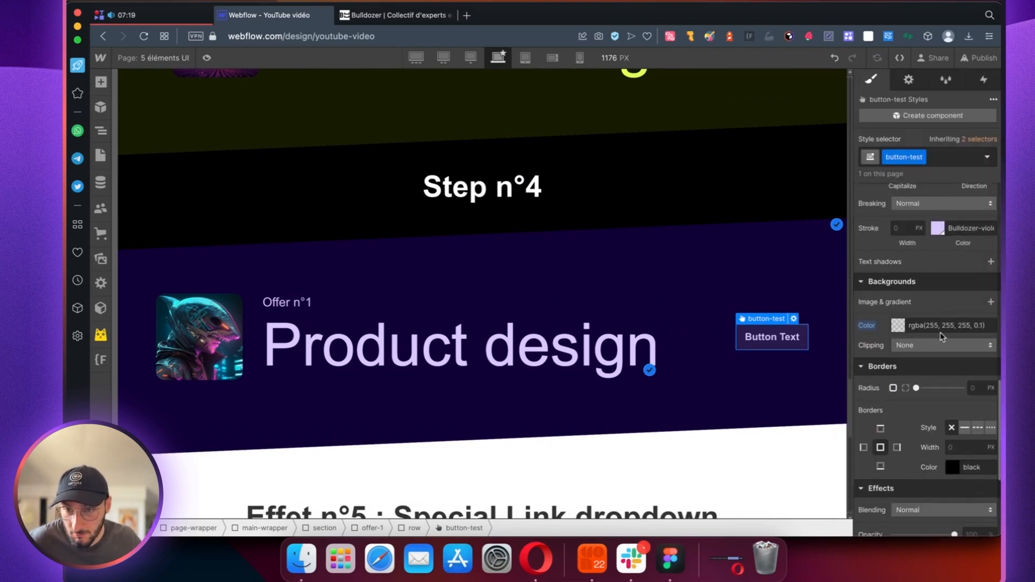
{"action": "left_click", "coordinate": [976, 387]}
{"action": "type", "text": "4"}
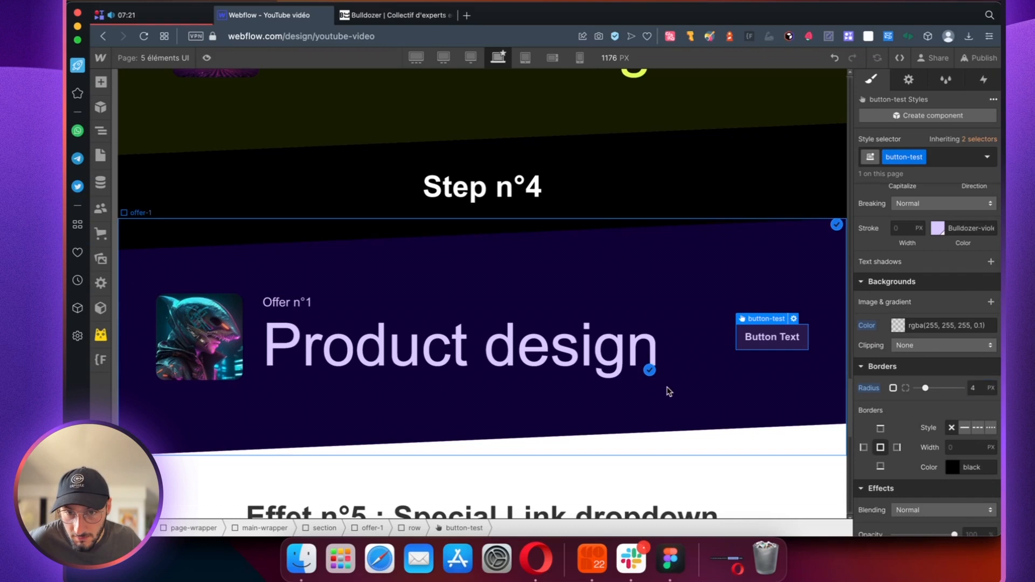
{"action": "left_click", "coordinate": [671, 389]}
{"action": "scroll", "coordinate": [711, 255], "scroll_direction": "up", "scroll_amount": 3}
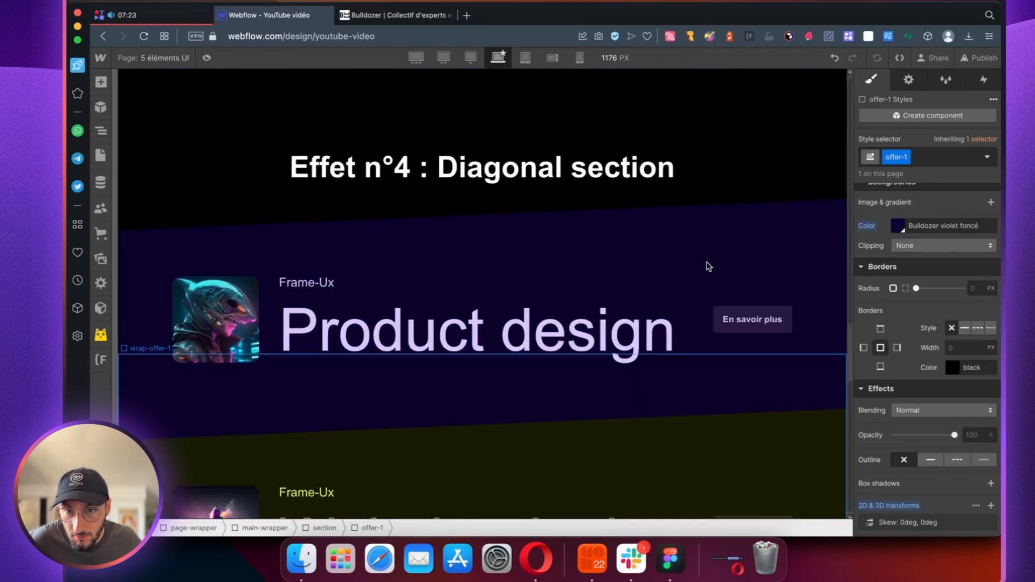
{"action": "scroll", "coordinate": [618, 356], "scroll_direction": "down", "scroll_amount": 3}
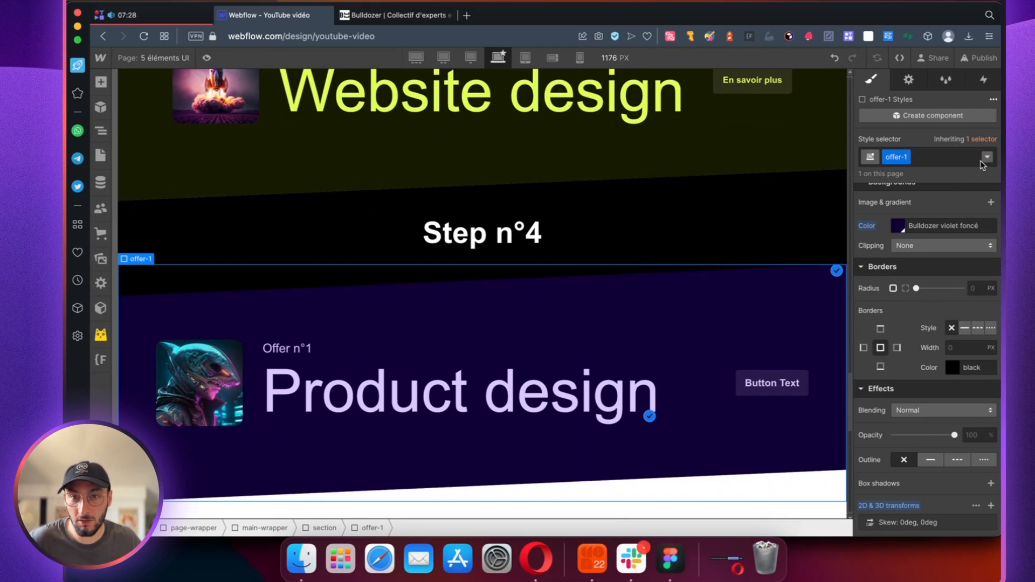
{"action": "left_click", "coordinate": [986, 158]}
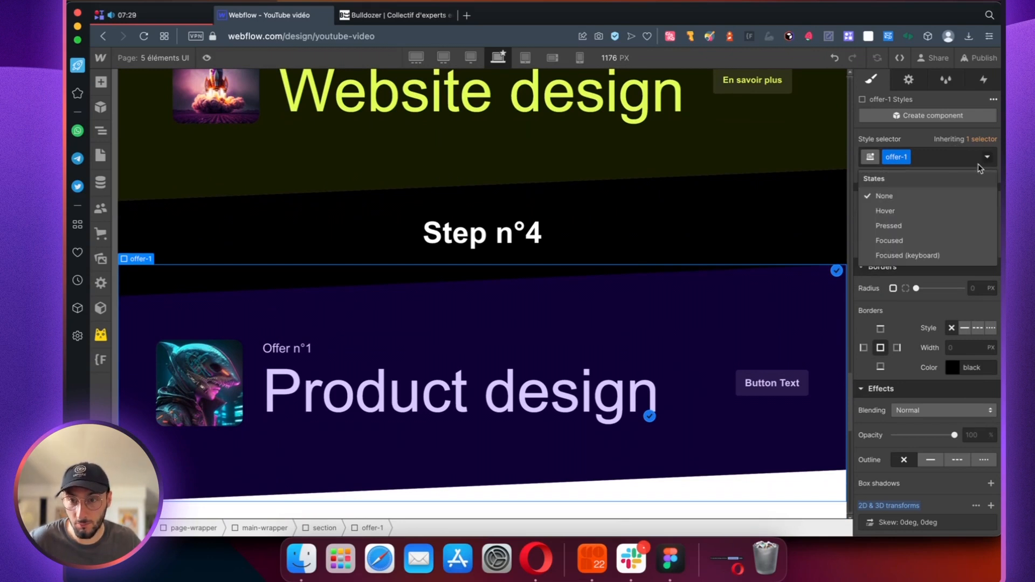
{"action": "left_click", "coordinate": [946, 204]}
{"action": "scroll", "coordinate": [949, 281], "scroll_direction": "down", "scroll_amount": 1}
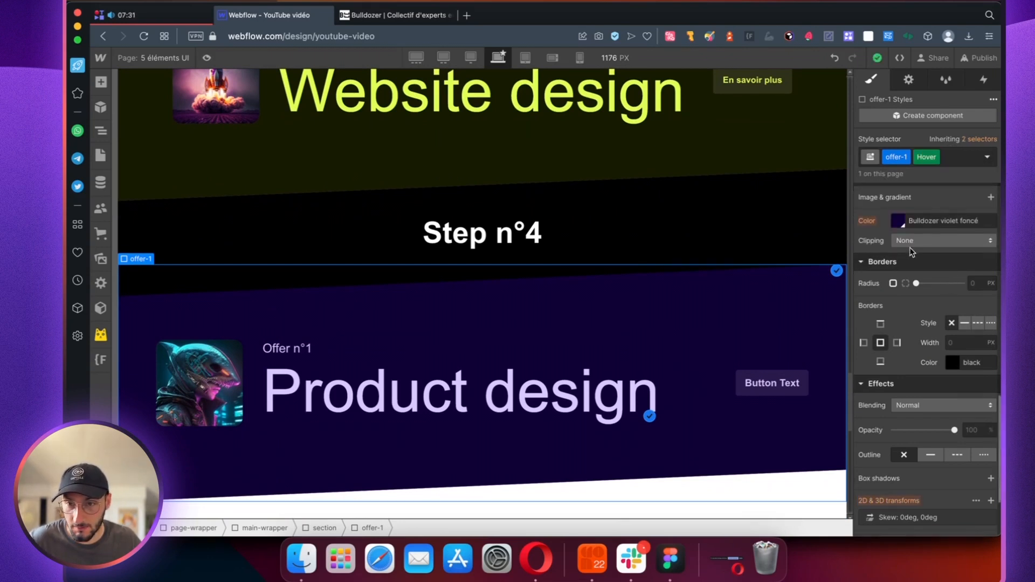
{"action": "left_click", "coordinate": [898, 221]}
{"action": "left_click_drag", "start_coordinate": [893, 330], "coordinate": [733, 134]}
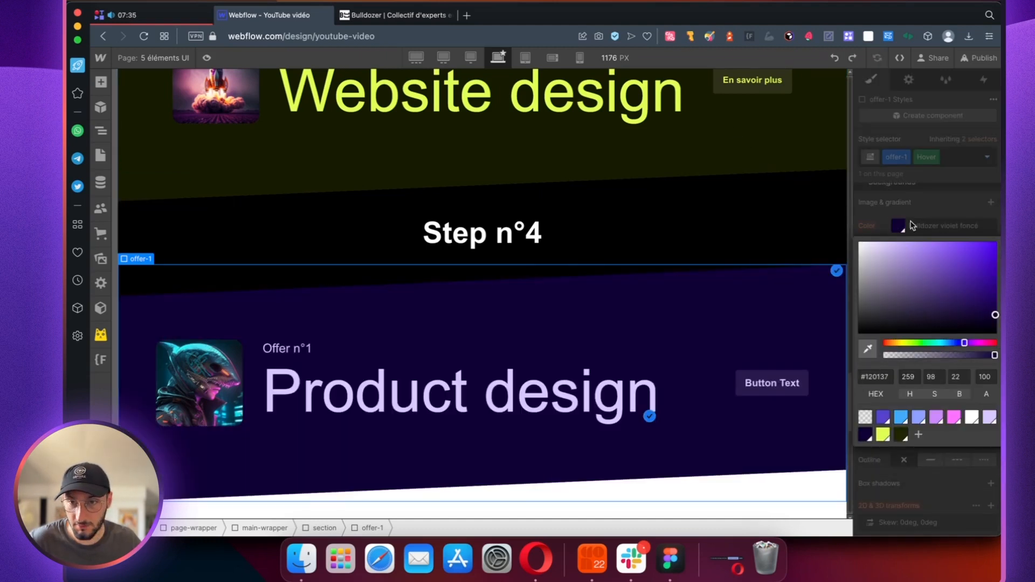
{"action": "left_click", "coordinate": [911, 221]}
{"action": "left_click", "coordinate": [936, 157]}
- Set the background of the button-test Hover state to white at 100% opacity
{"action": "left_click", "coordinate": [785, 383]}
{"action": "left_click", "coordinate": [988, 157]}
{"action": "left_click", "coordinate": [898, 210]}
{"action": "left_click", "coordinate": [898, 325]}
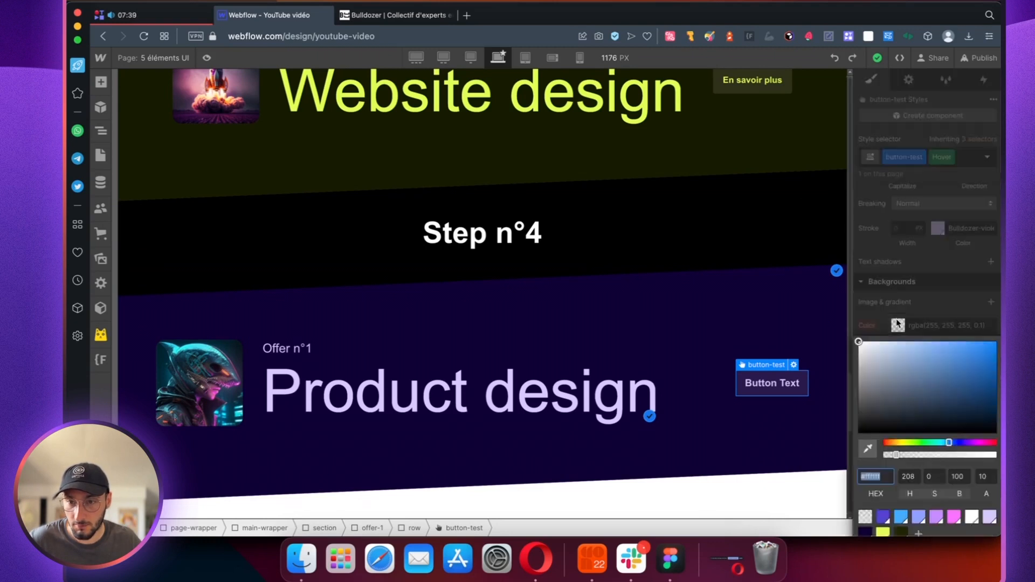
{"action": "left_click_drag", "start_coordinate": [908, 358], "coordinate": [766, 269]}
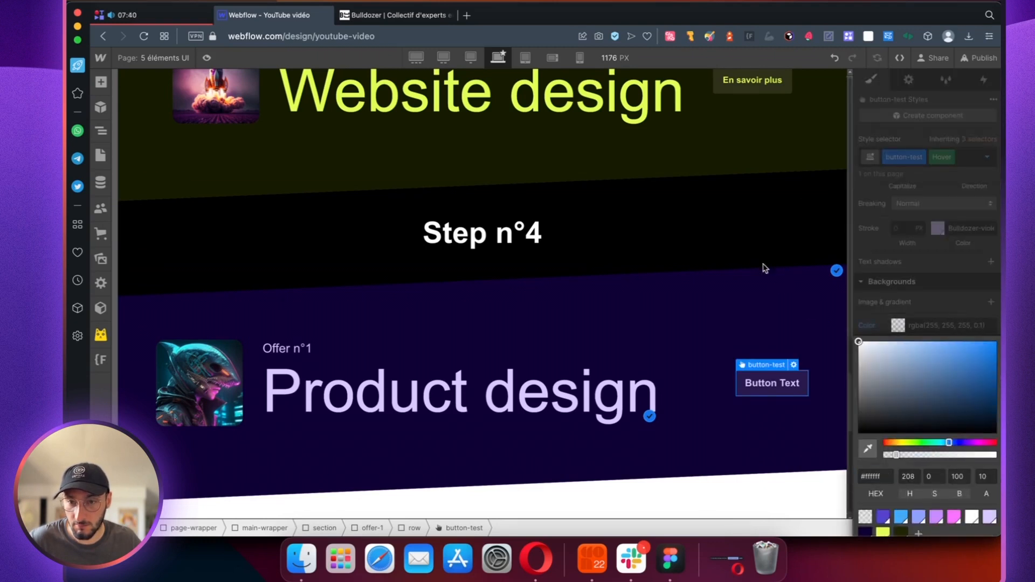
{"action": "left_click", "coordinate": [986, 480]}
{"action": "type", "text": "0"}
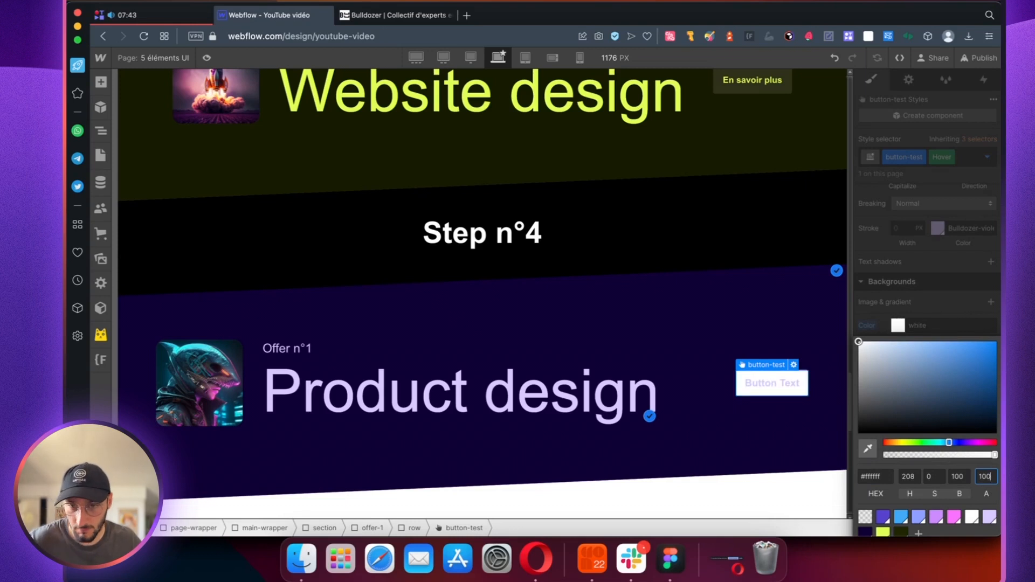
- Set the text color of the button-test Hover state to Bulldozer violet foncé
{"action": "scroll", "coordinate": [884, 334], "scroll_direction": "up", "scroll_amount": 6}
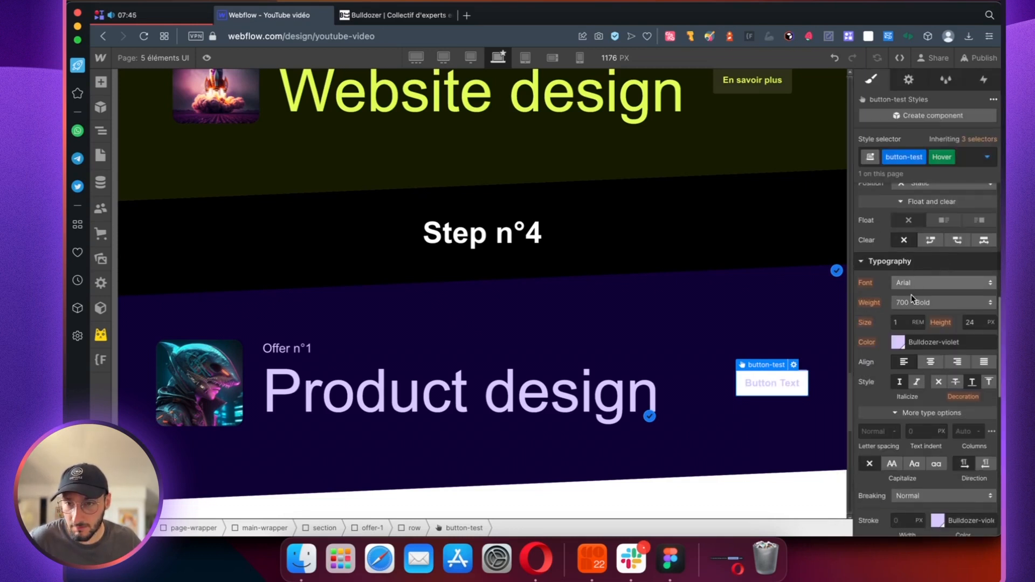
{"action": "left_click", "coordinate": [898, 343]}
{"action": "left_click", "coordinate": [866, 295]}
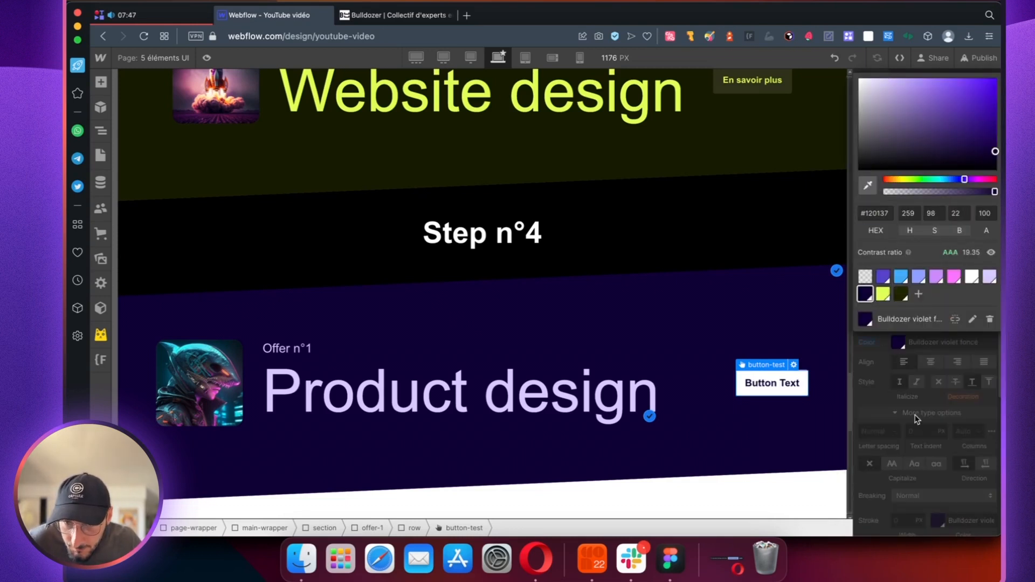
{"action": "left_click", "coordinate": [922, 418]}
- Add 200 ms background color and font color transitions to the base button-test style and set its cursor to pointer
{"action": "scroll", "coordinate": [963, 379], "scroll_direction": "down", "scroll_amount": 2}
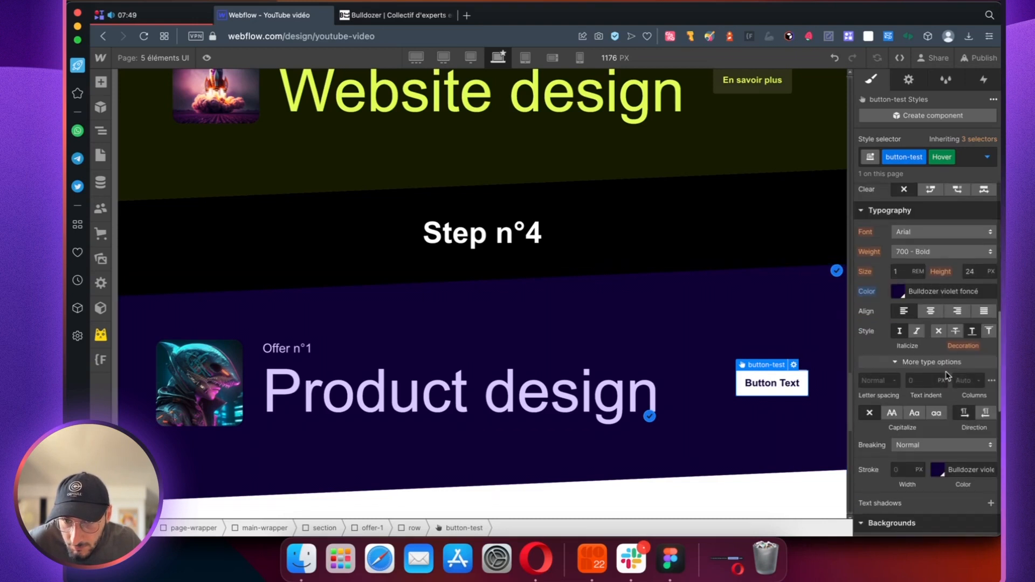
{"action": "left_click", "coordinate": [776, 411]}
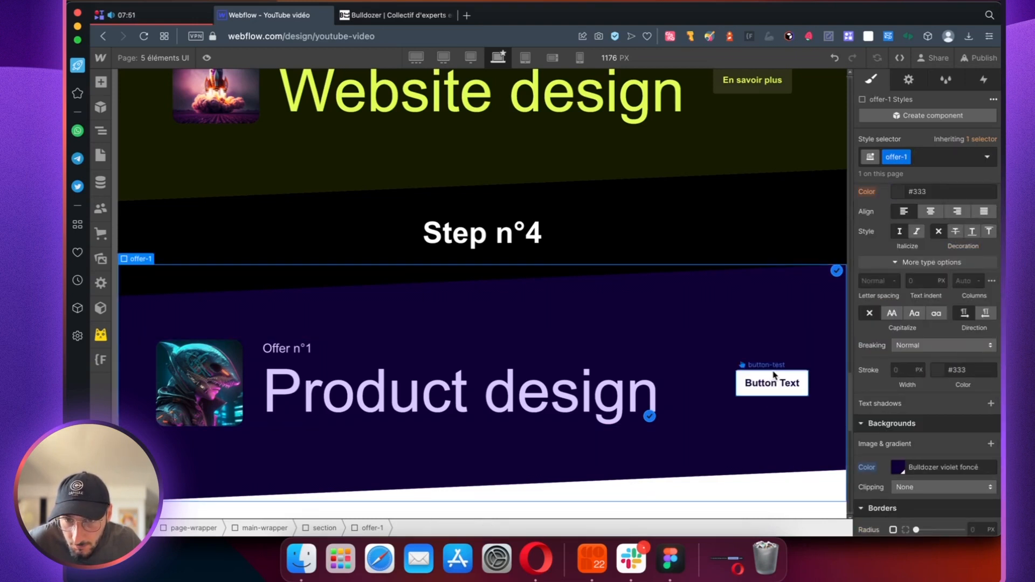
{"action": "left_click", "coordinate": [777, 394]}
{"action": "scroll", "coordinate": [925, 298], "scroll_direction": "down", "scroll_amount": 5}
{"action": "scroll", "coordinate": [927, 313], "scroll_direction": "down", "scroll_amount": 3}
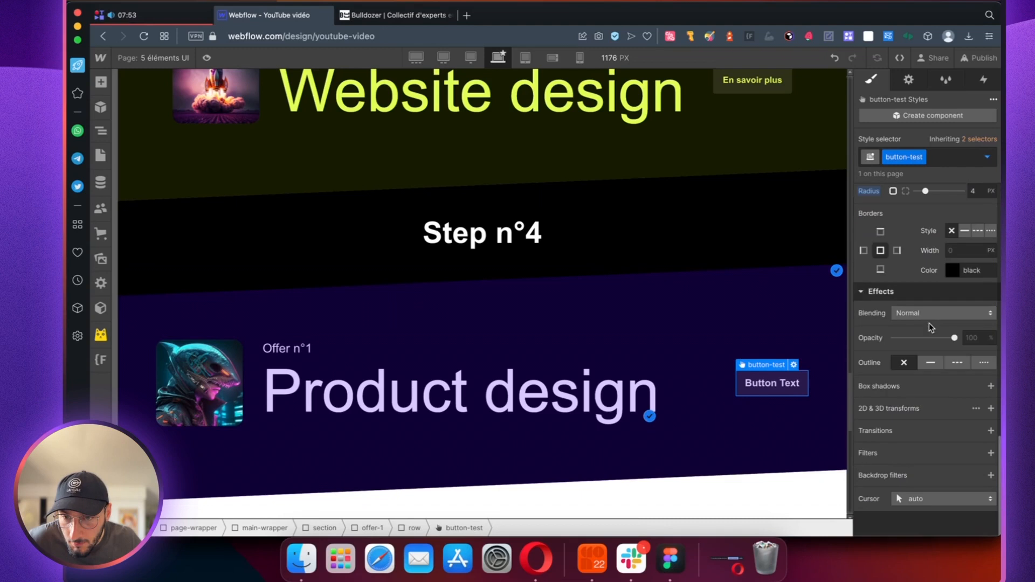
{"action": "left_click", "coordinate": [991, 431]}
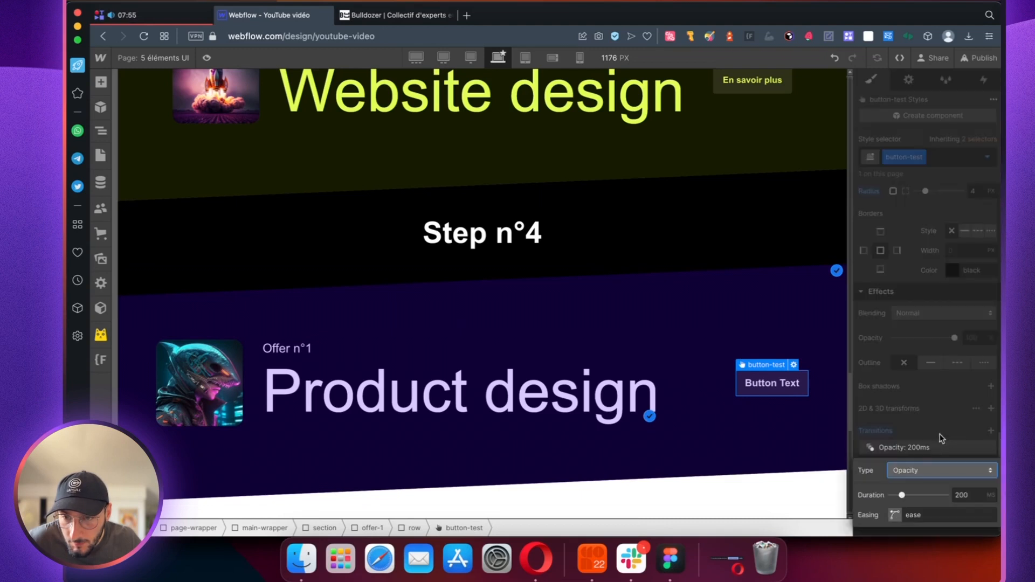
{"action": "left_click", "coordinate": [916, 464]}
{"action": "left_click", "coordinate": [920, 192]}
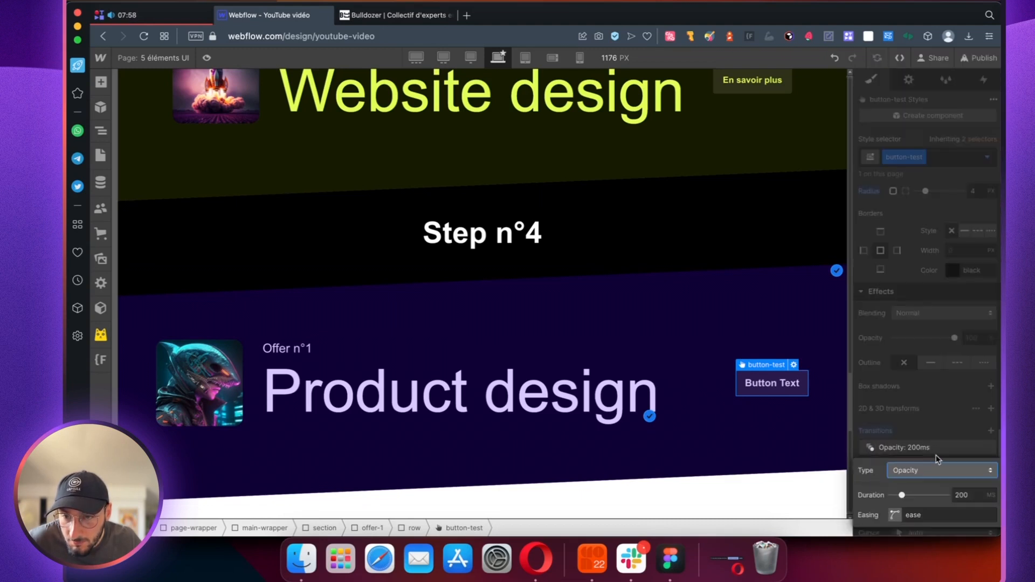
{"action": "left_click", "coordinate": [915, 464]}
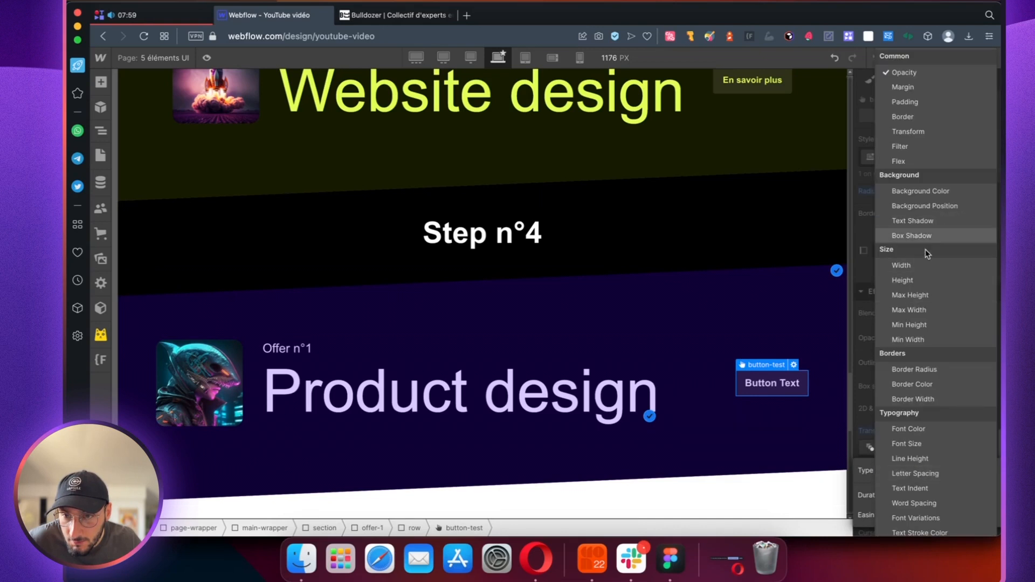
{"action": "left_click", "coordinate": [911, 430]}
{"action": "left_click", "coordinate": [898, 529]}
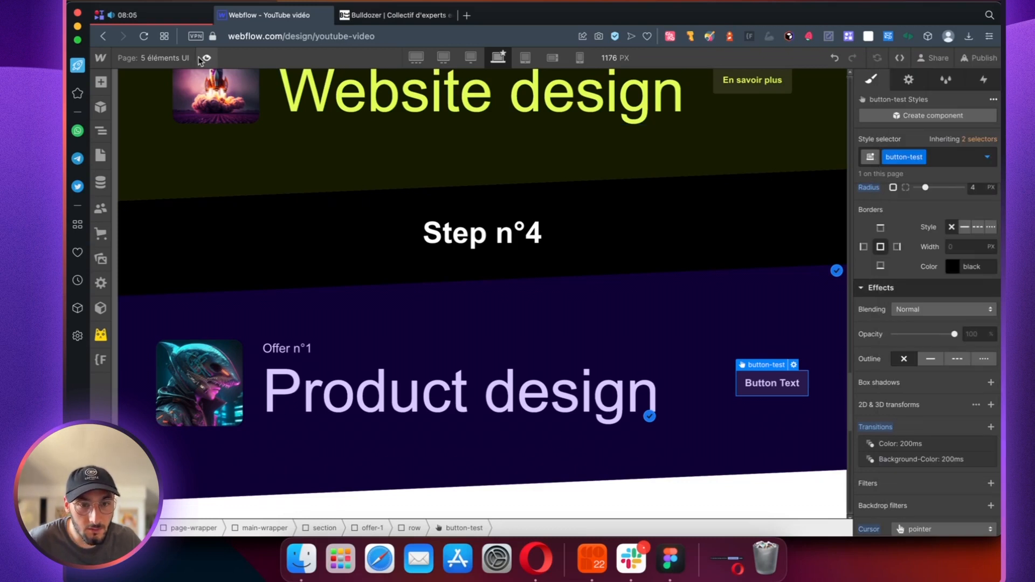
- Preview the page to compare the new button's hover effect with the finished diagonal section, and return to editing
{"action": "left_click", "coordinate": [206, 58]}
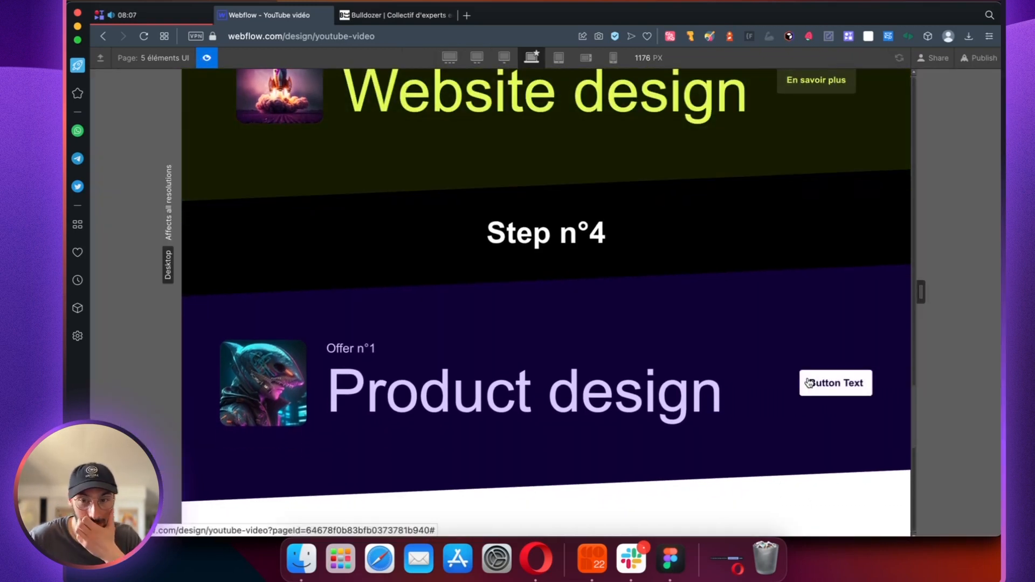
{"action": "scroll", "coordinate": [435, 342], "scroll_direction": "down", "scroll_amount": 2}
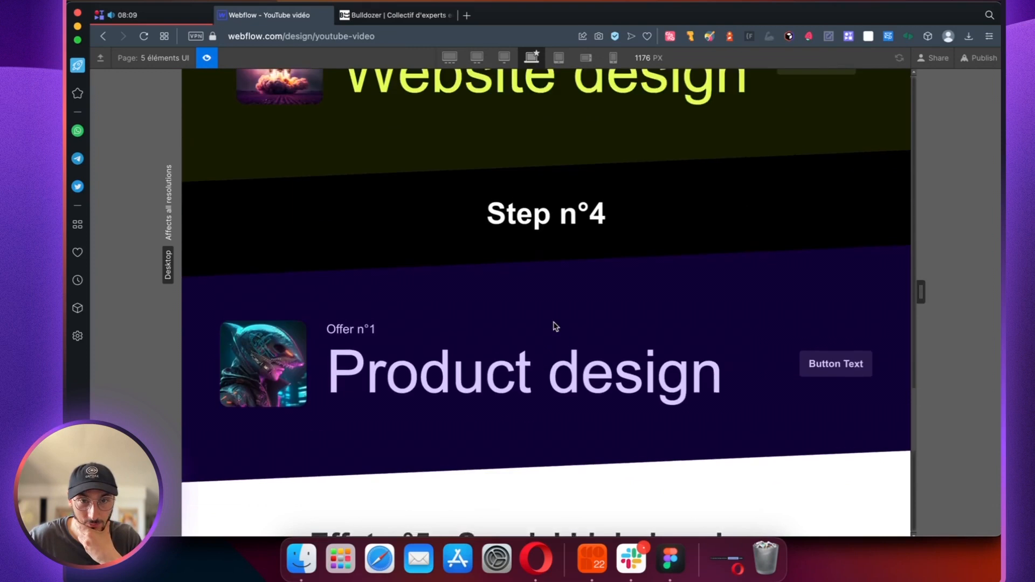
{"action": "scroll", "coordinate": [545, 363], "scroll_direction": "up", "scroll_amount": 2}
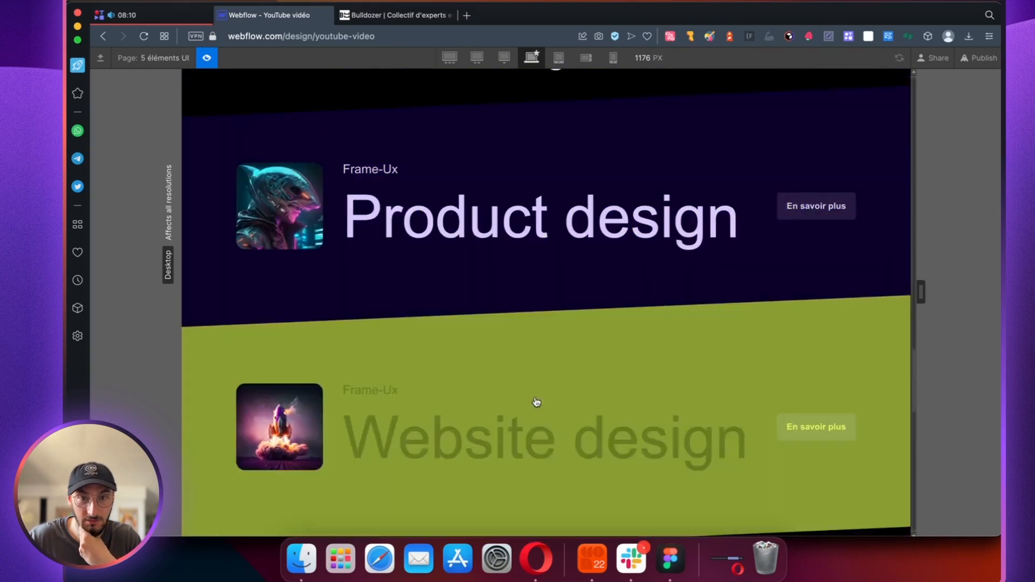
{"action": "scroll", "coordinate": [540, 350], "scroll_direction": "up", "scroll_amount": 2}
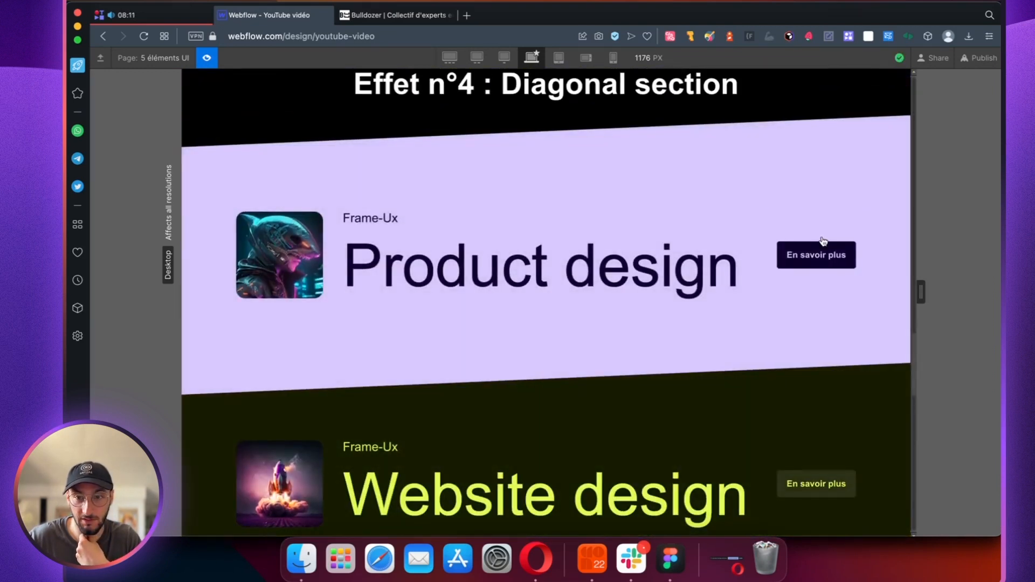
{"action": "scroll", "coordinate": [492, 254], "scroll_direction": "down", "scroll_amount": 2}
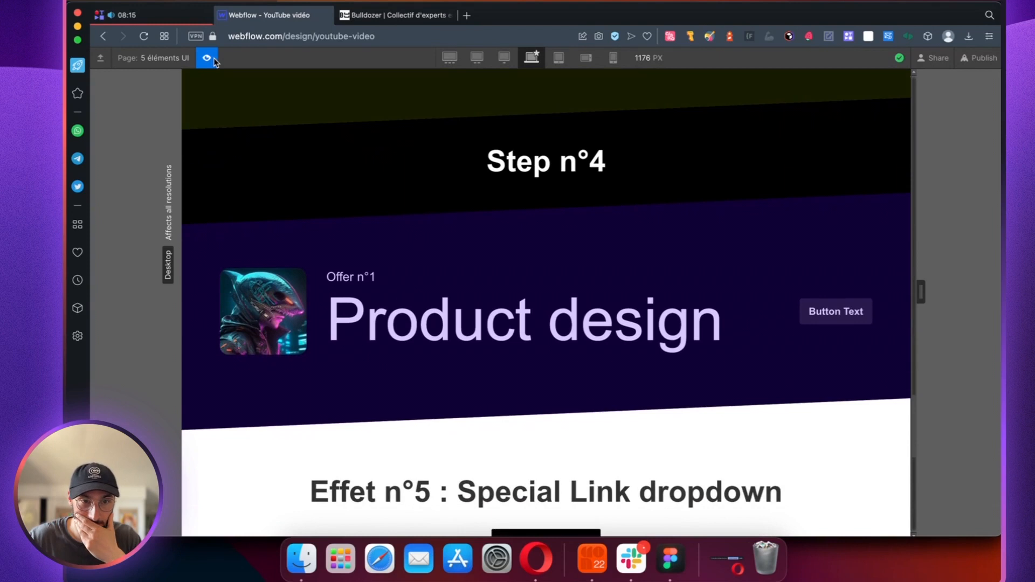
{"action": "left_click", "coordinate": [207, 57]}
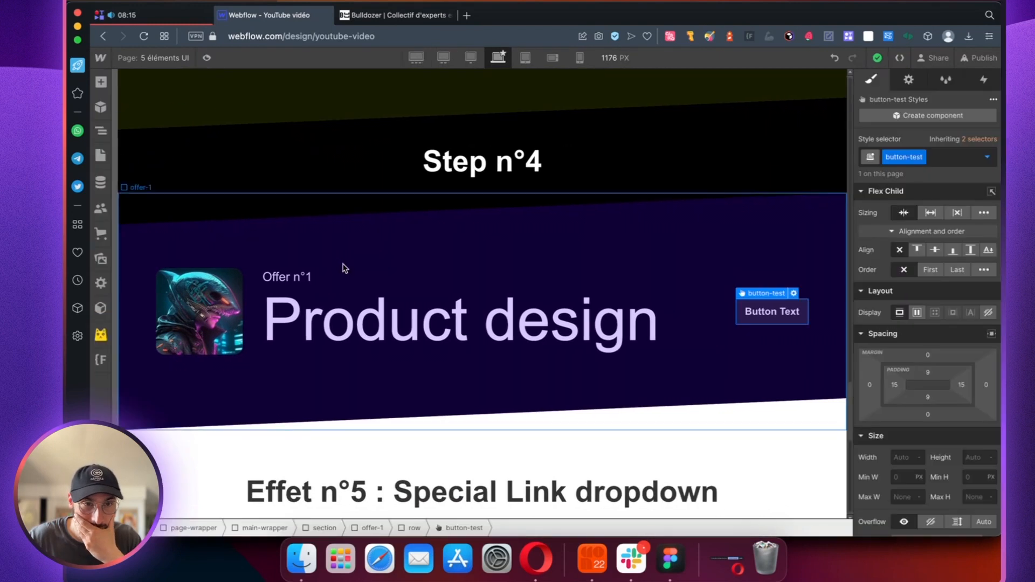
- Add a Mouse hover element trigger to the offer-1 block
{"action": "left_click", "coordinate": [335, 256]}
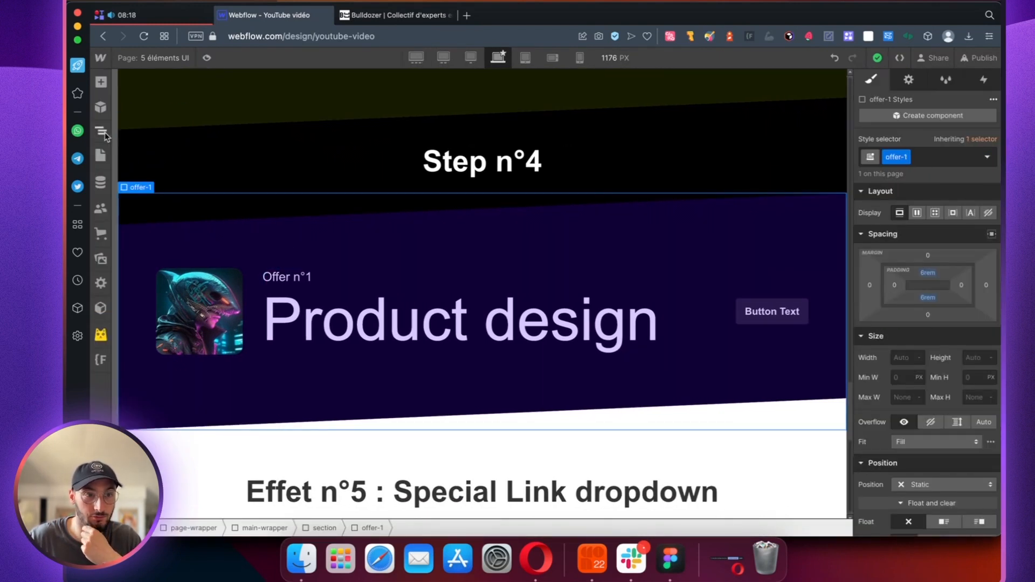
{"action": "left_click", "coordinate": [100, 130]}
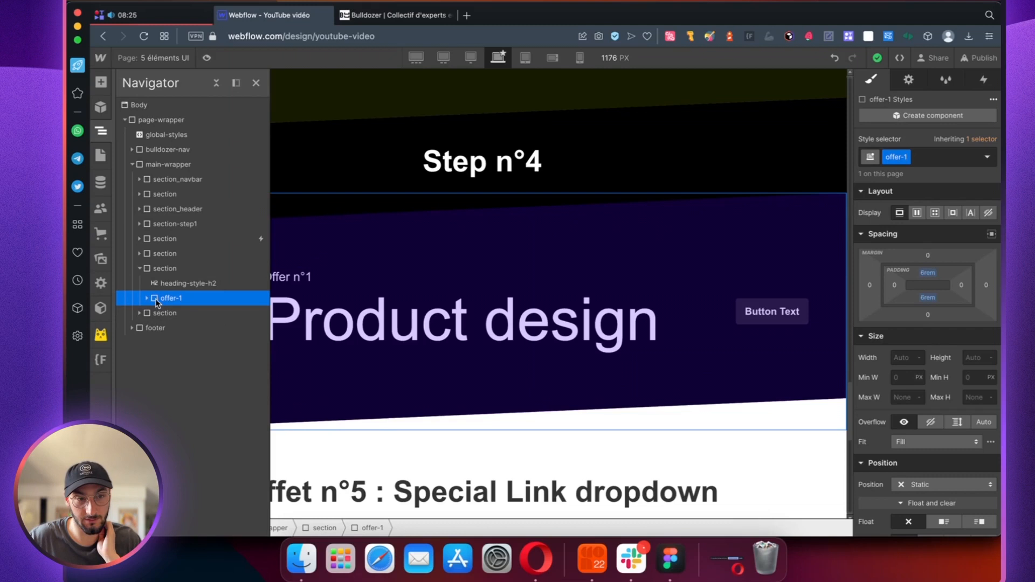
{"action": "left_click", "coordinate": [983, 81]}
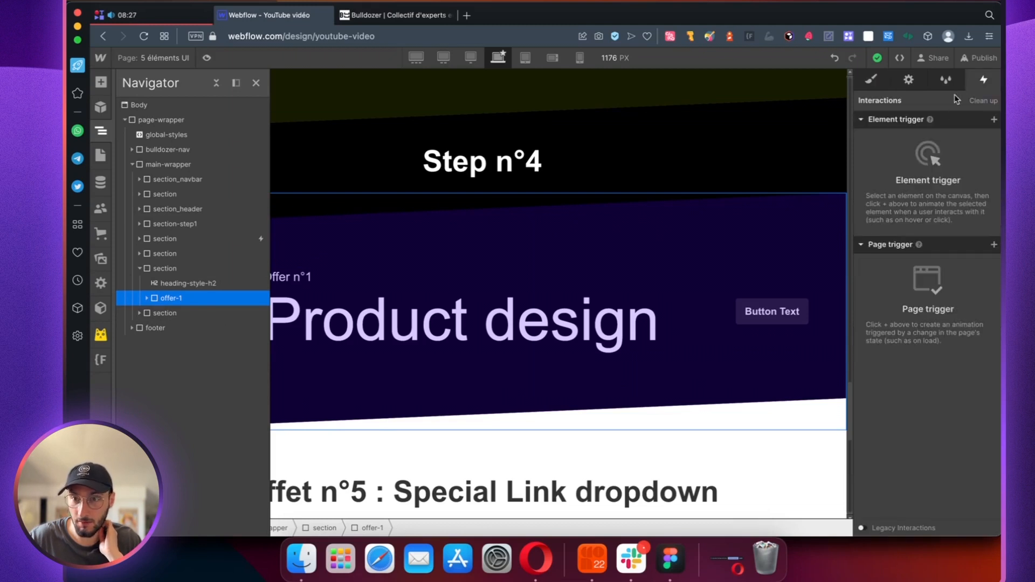
{"action": "left_click", "coordinate": [993, 119]}
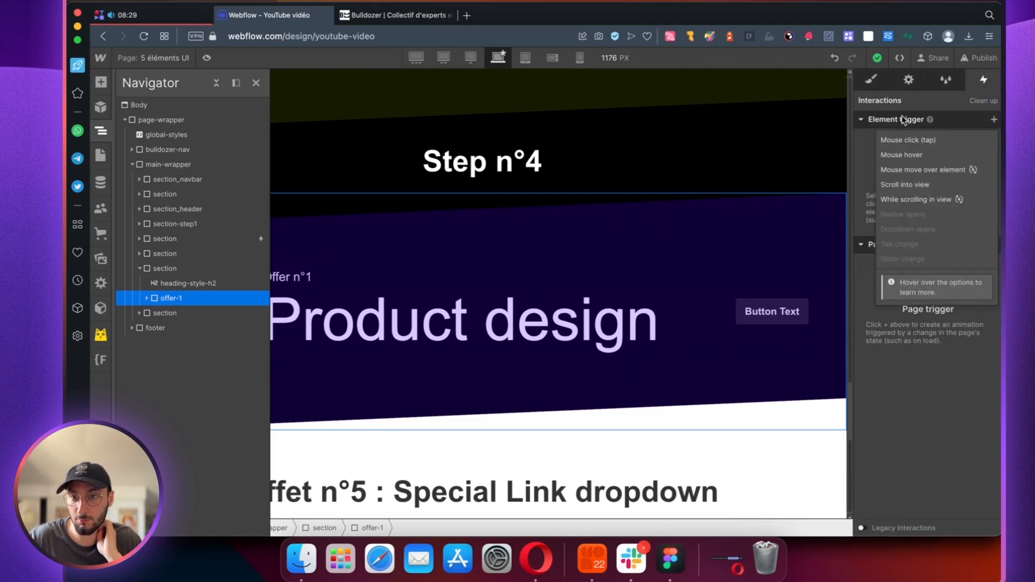
{"action": "left_click", "coordinate": [898, 156]}
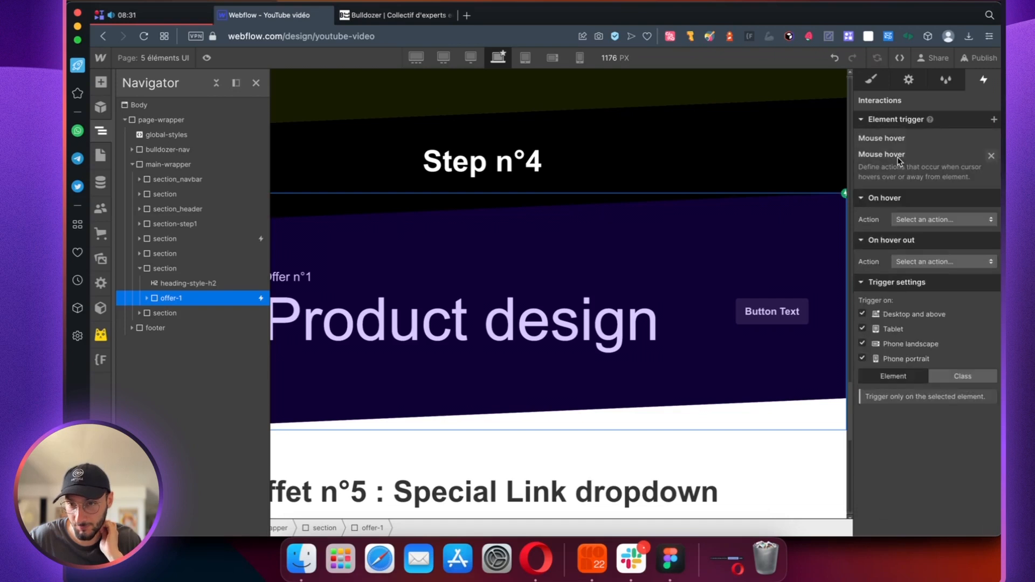
- Set the On hover action to start an animation and create a new timed animation named Offer hover IN
{"action": "left_click", "coordinate": [910, 184]}
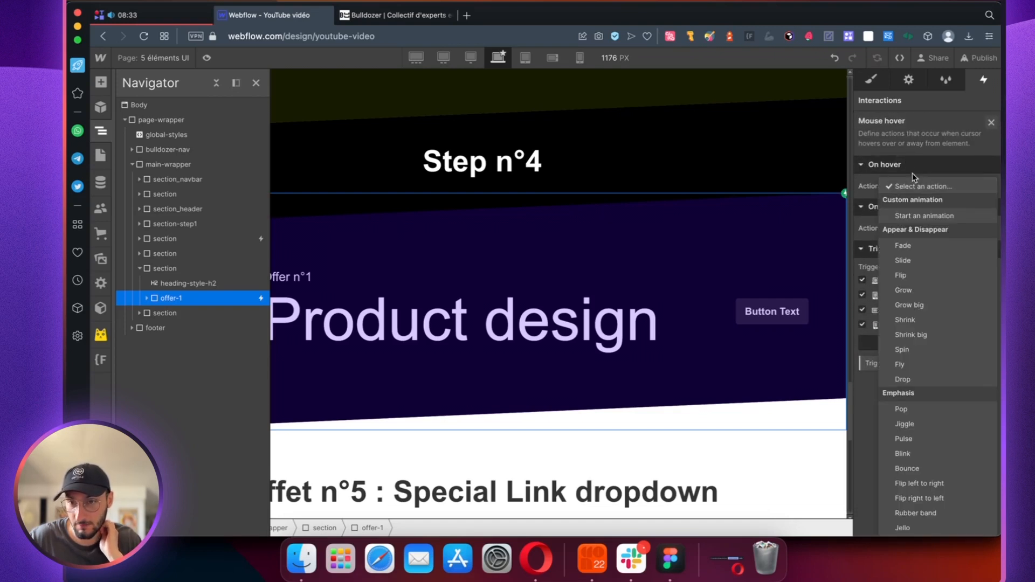
{"action": "left_click", "coordinate": [911, 210]}
{"action": "scroll", "coordinate": [909, 213], "scroll_direction": "down", "scroll_amount": 10}
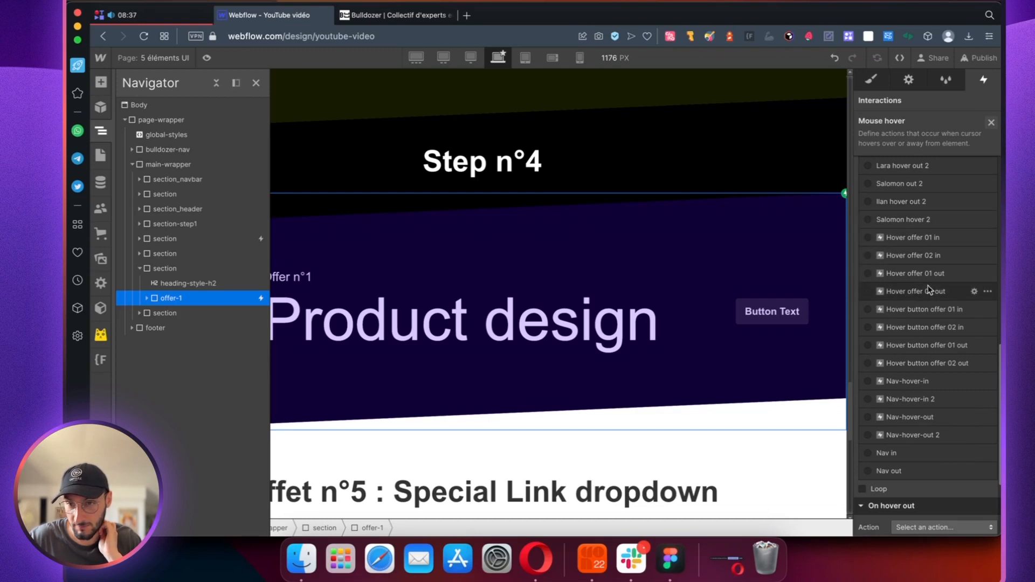
{"action": "scroll", "coordinate": [957, 271], "scroll_direction": "up", "scroll_amount": 10}
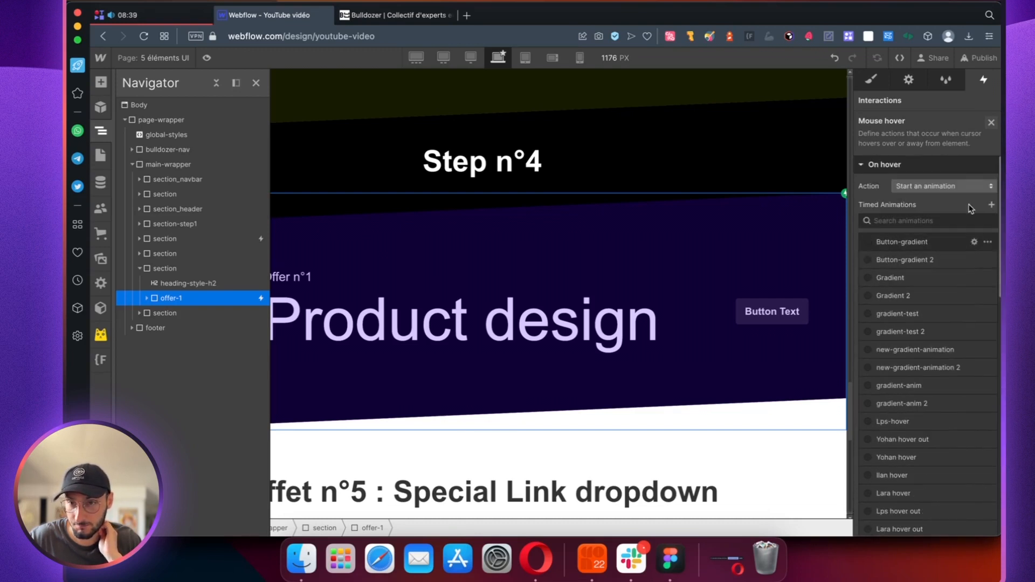
{"action": "left_click", "coordinate": [992, 205]}
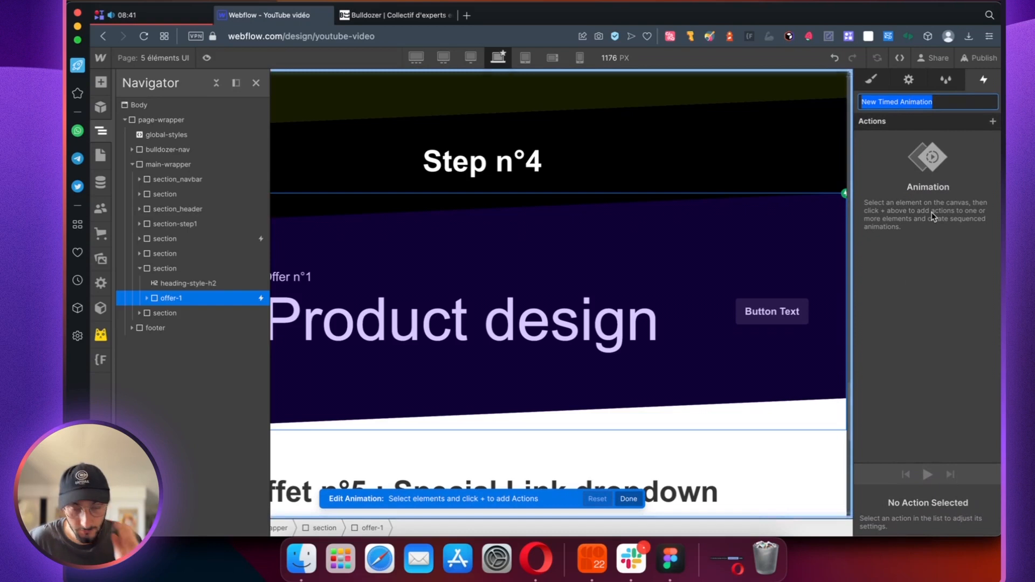
{"action": "type", "text": "over IN"}
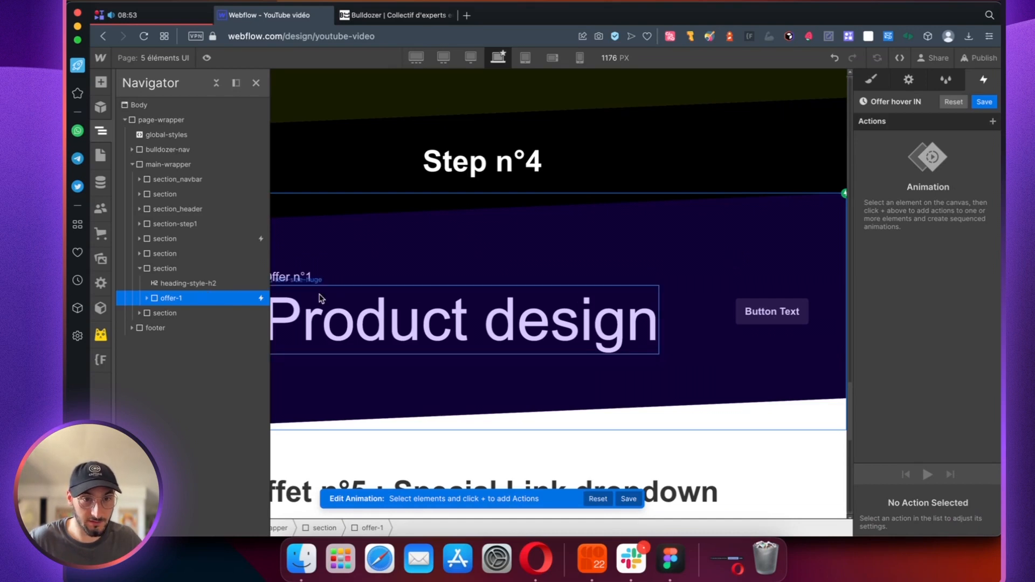
- Examine the offer hover effect on the Bulldozer reference site, and return to the Webflow project
{"action": "left_click", "coordinate": [396, 15]}
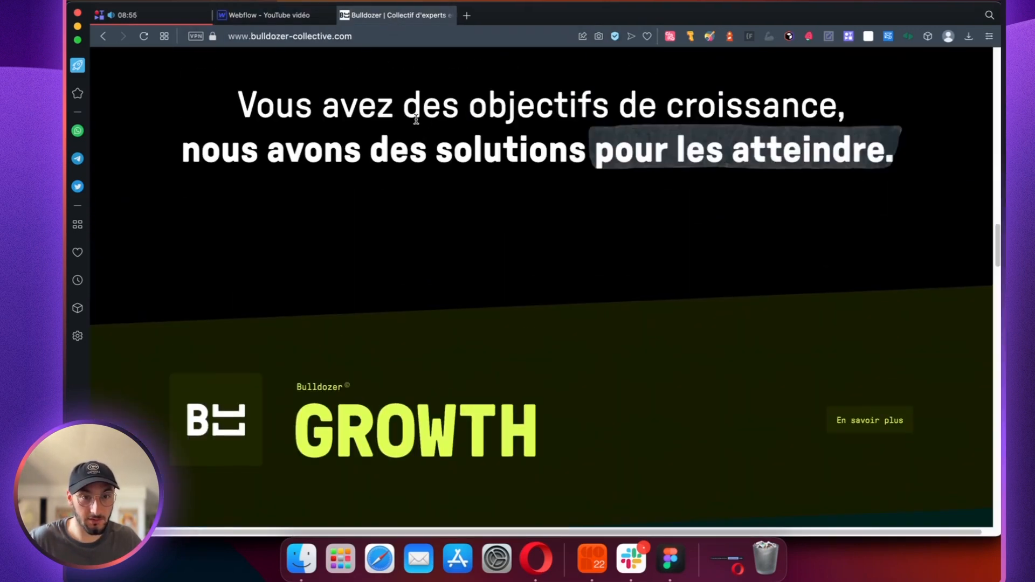
{"action": "scroll", "coordinate": [378, 215], "scroll_direction": "down", "scroll_amount": 8}
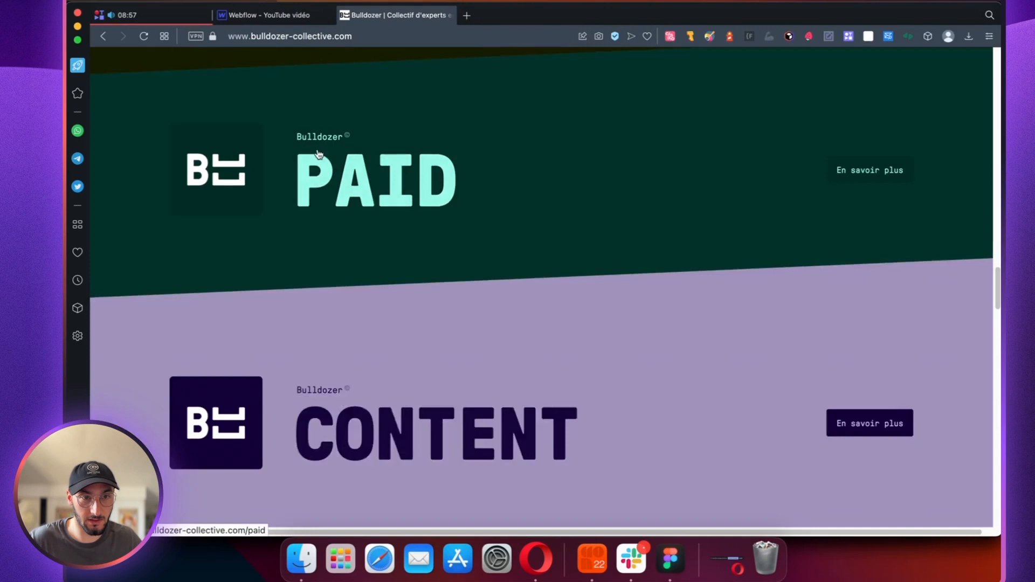
{"action": "left_click", "coordinate": [264, 15]}
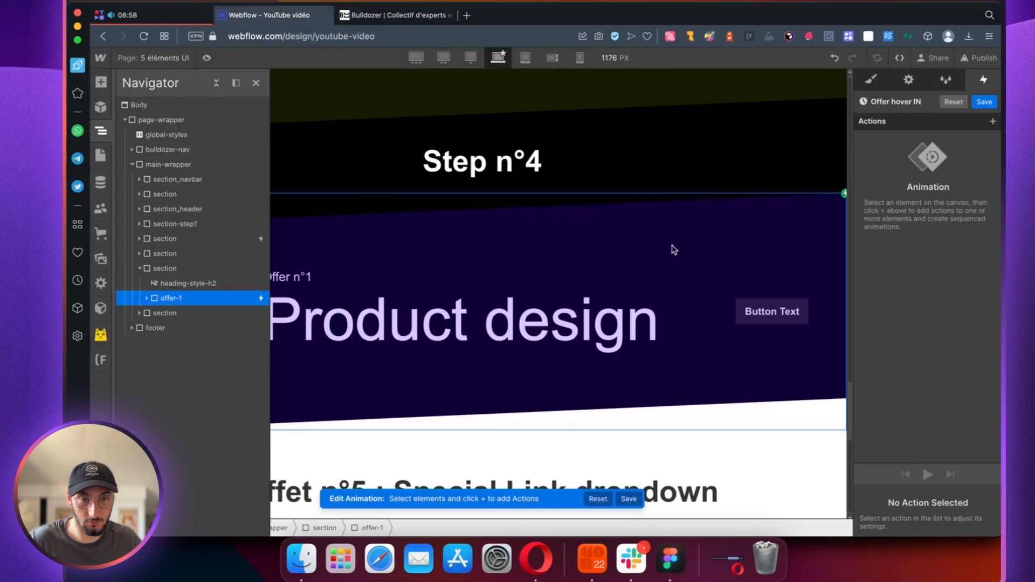
- Add a BG Color action for offer-1 to the Offer hover IN animation and set its color to Bulldozer-violet
{"action": "left_click", "coordinate": [993, 122]}
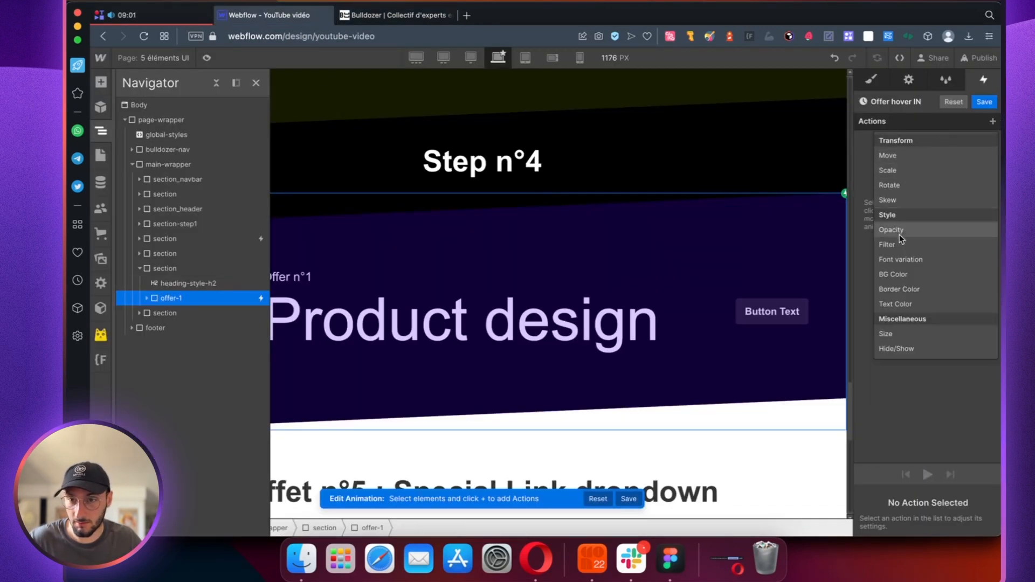
{"action": "left_click", "coordinate": [897, 274]}
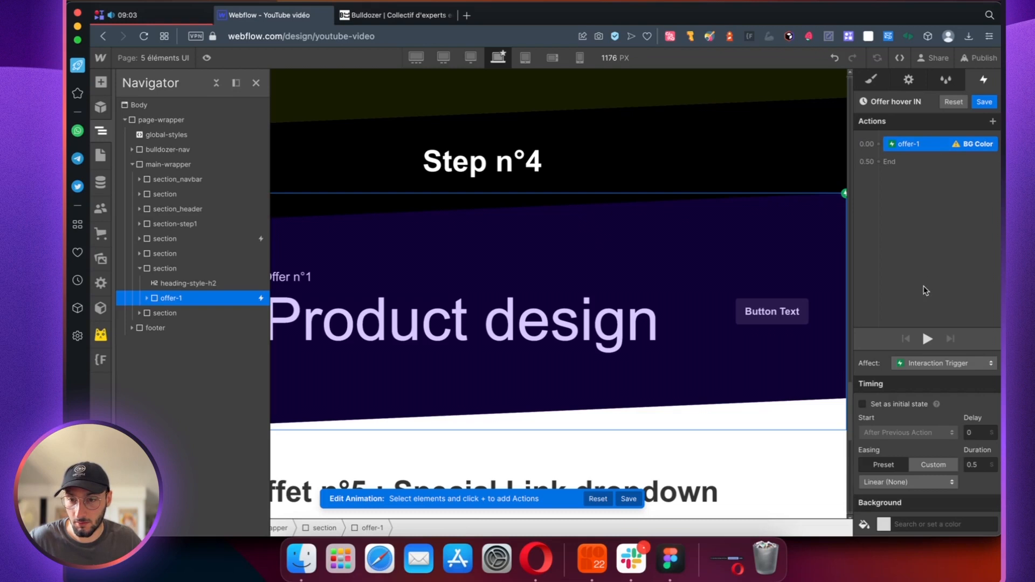
{"action": "left_click", "coordinate": [883, 524]}
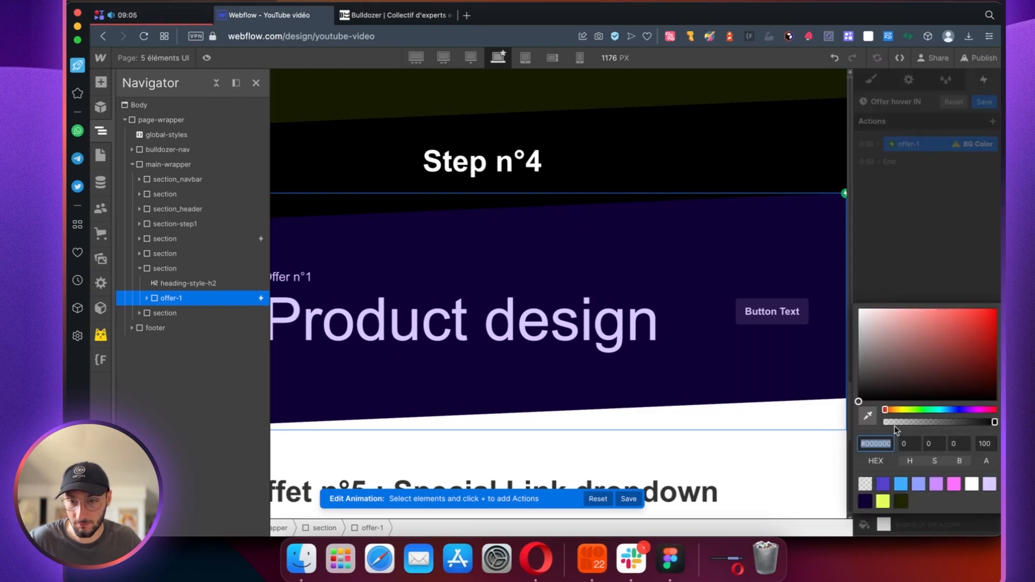
{"action": "left_click", "coordinate": [989, 484]}
{"action": "left_click", "coordinate": [945, 269]}
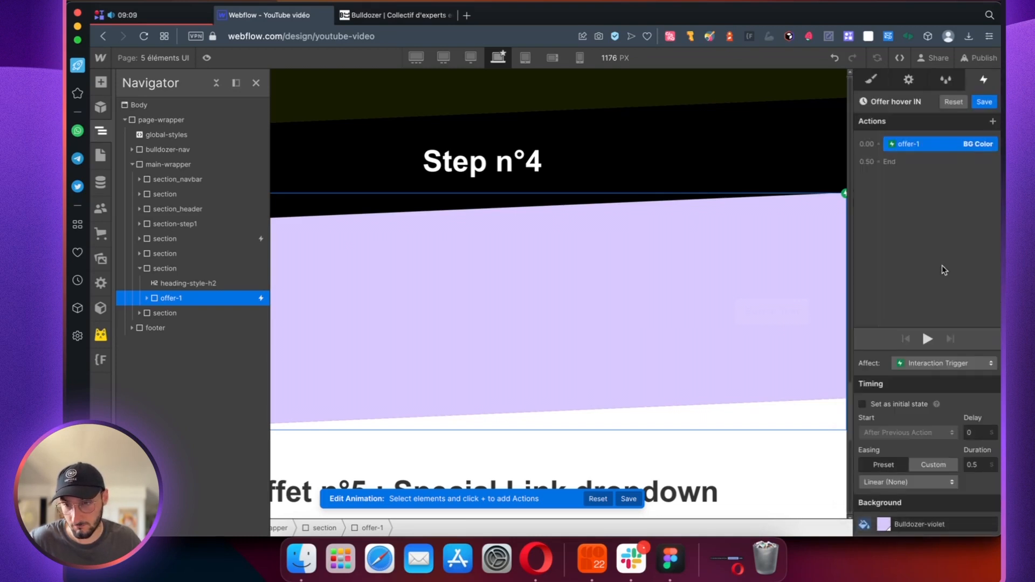
- Set the BG Color action's duration to 0.25 s and its easing to Ease
{"action": "left_click", "coordinate": [974, 466]}
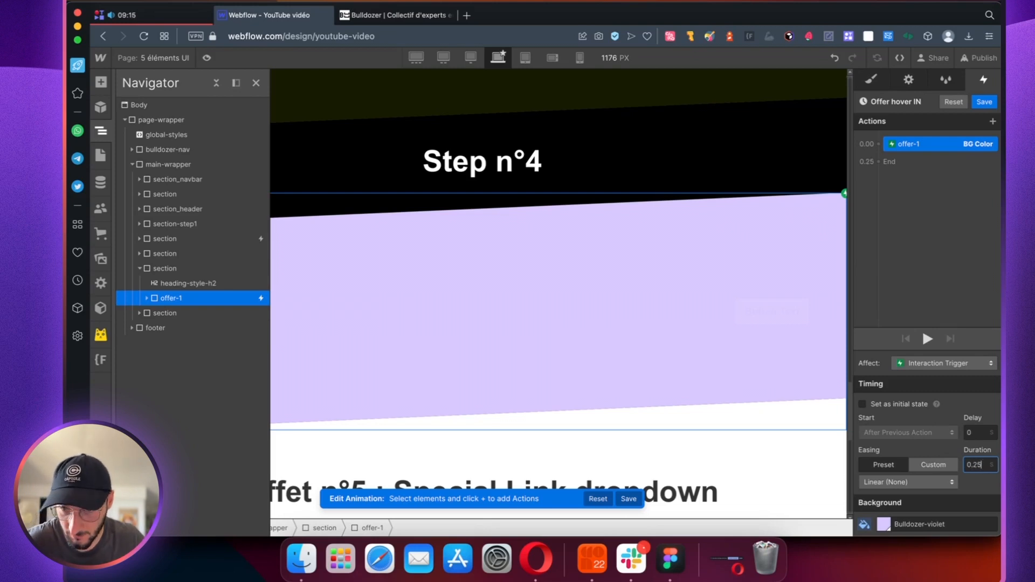
{"action": "type", "text": "0.25"}
{"action": "left_click", "coordinate": [916, 482]}
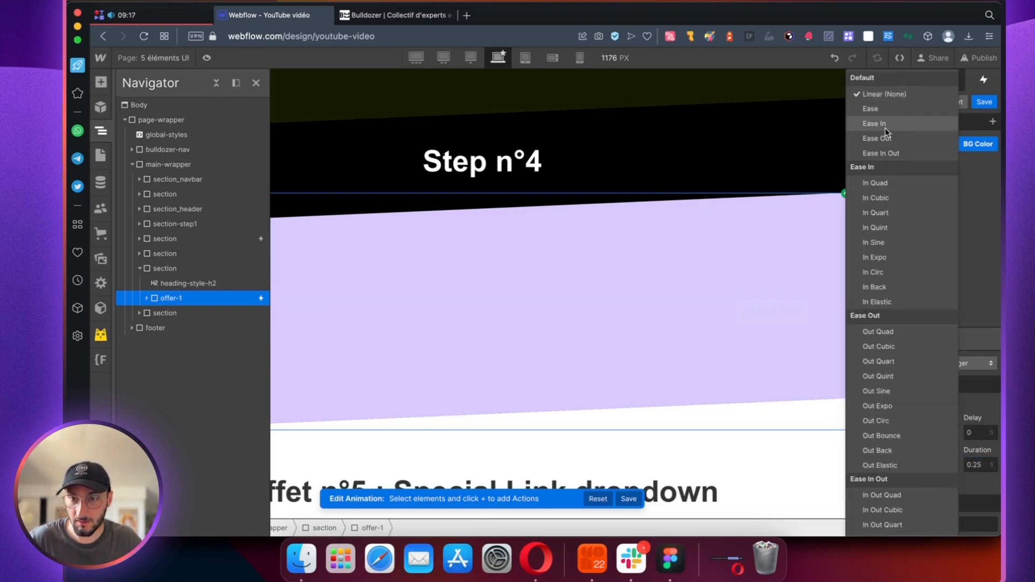
{"action": "left_click", "coordinate": [877, 109]}
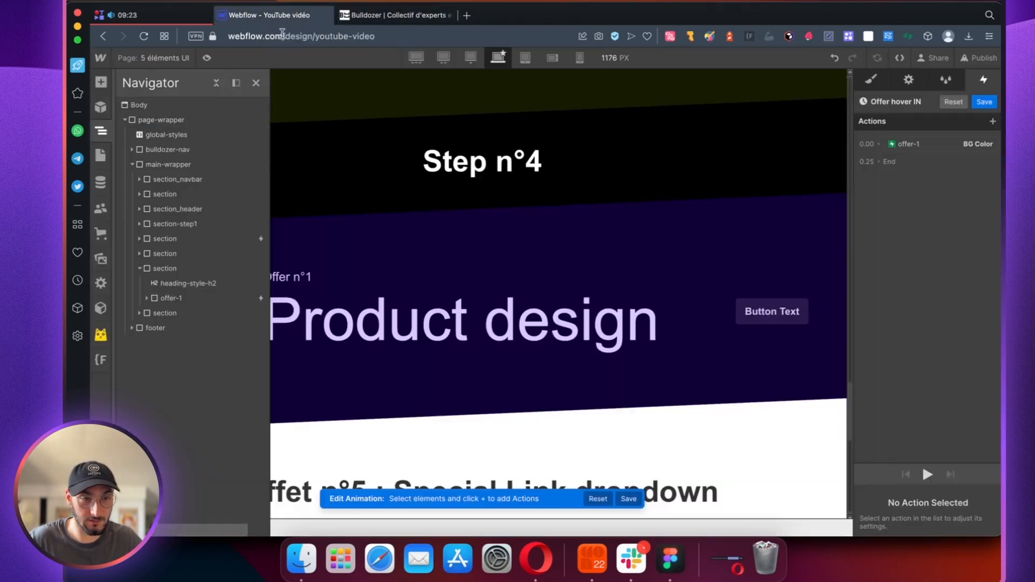
- Add a Size action for offer-1 to the animation and set its height to 500 px
{"action": "left_click", "coordinate": [196, 298]}
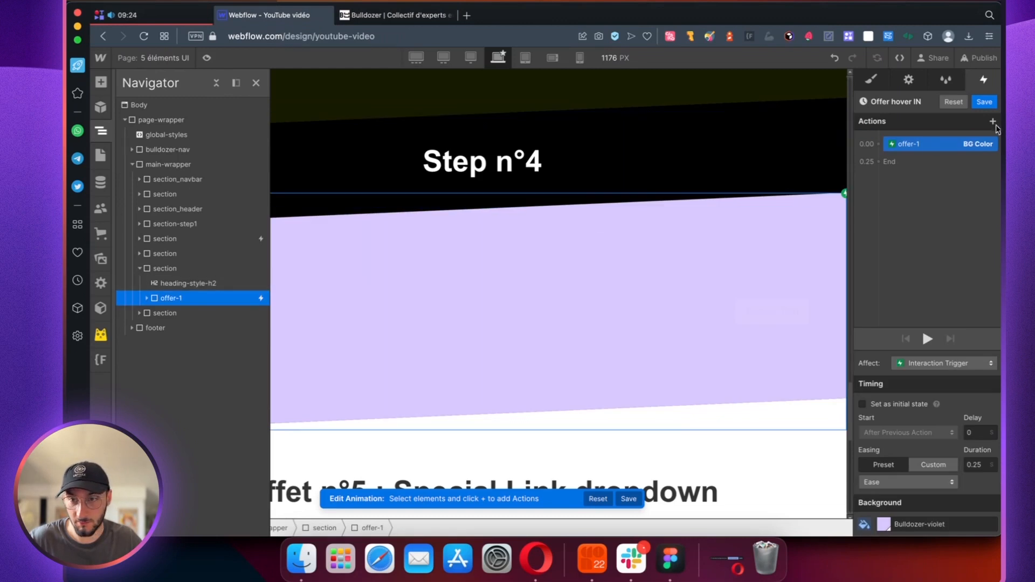
{"action": "left_click", "coordinate": [992, 121]}
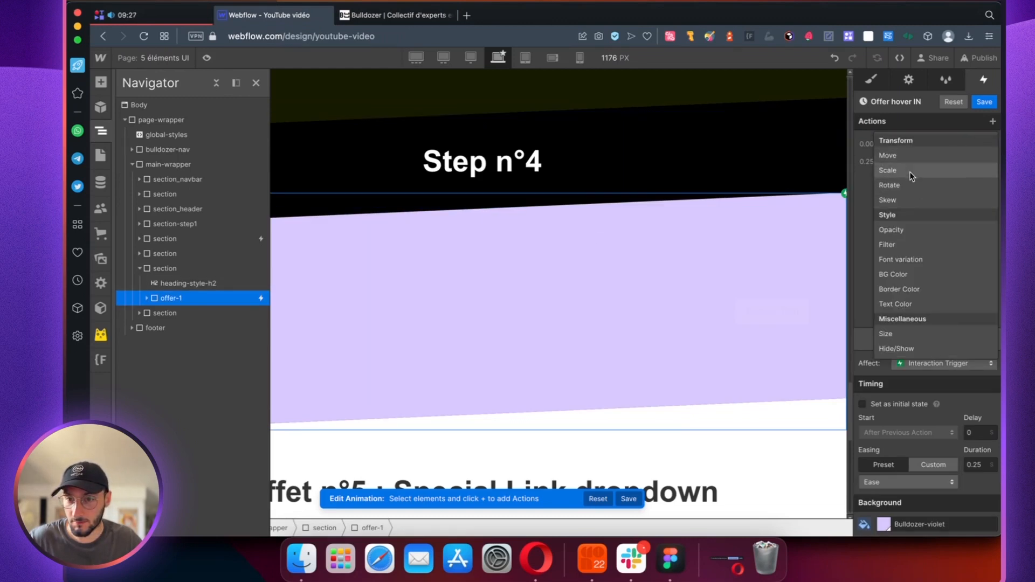
{"action": "left_click", "coordinate": [901, 334]}
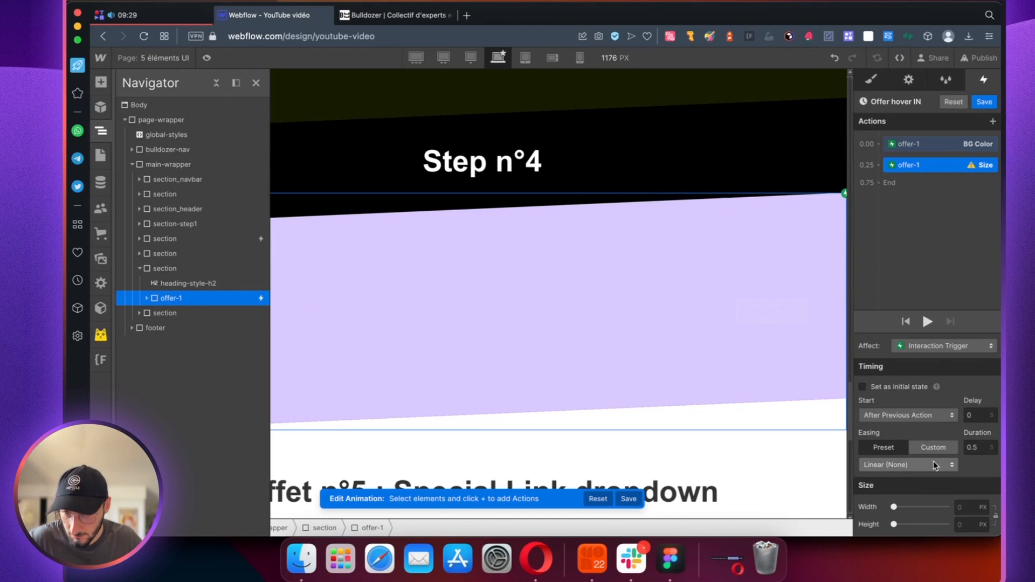
{"action": "left_click", "coordinate": [965, 526]}
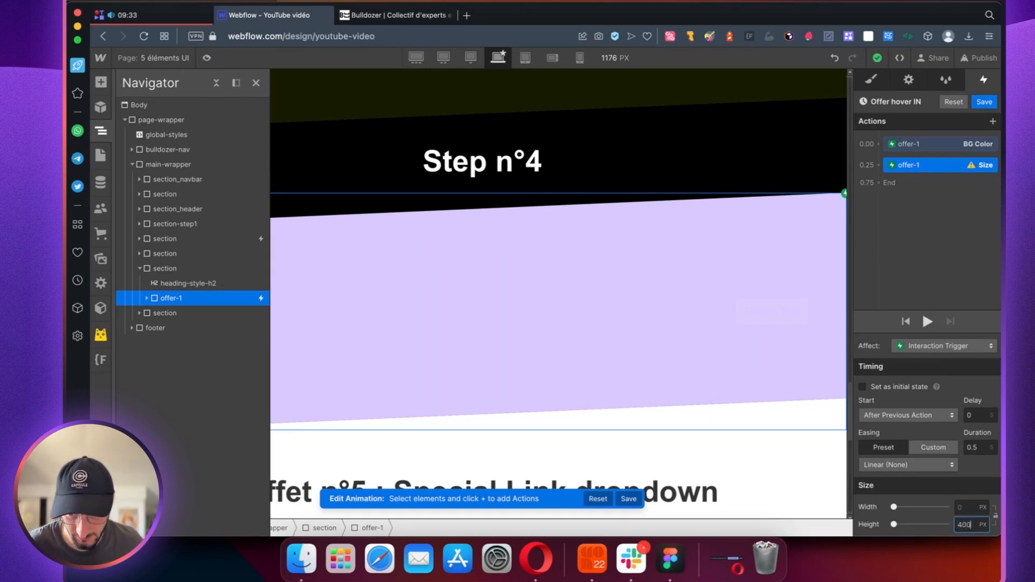
{"action": "key", "text": "Return"}
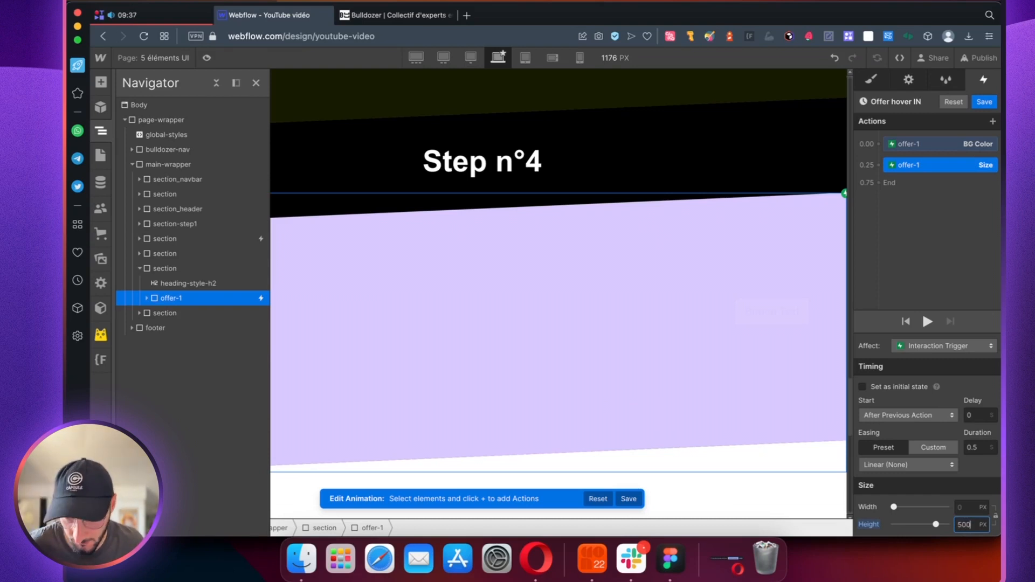
{"action": "key", "text": "Return"}
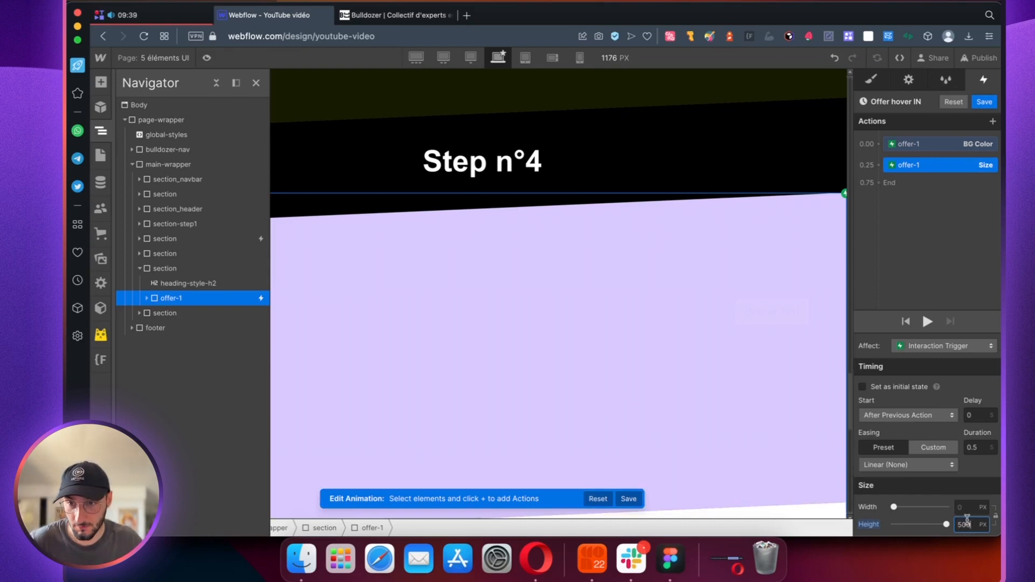
- Set the Size action's duration to 0.25 s, its start to With Previous Action and its easing to Ease
{"action": "left_click", "coordinate": [977, 449]}
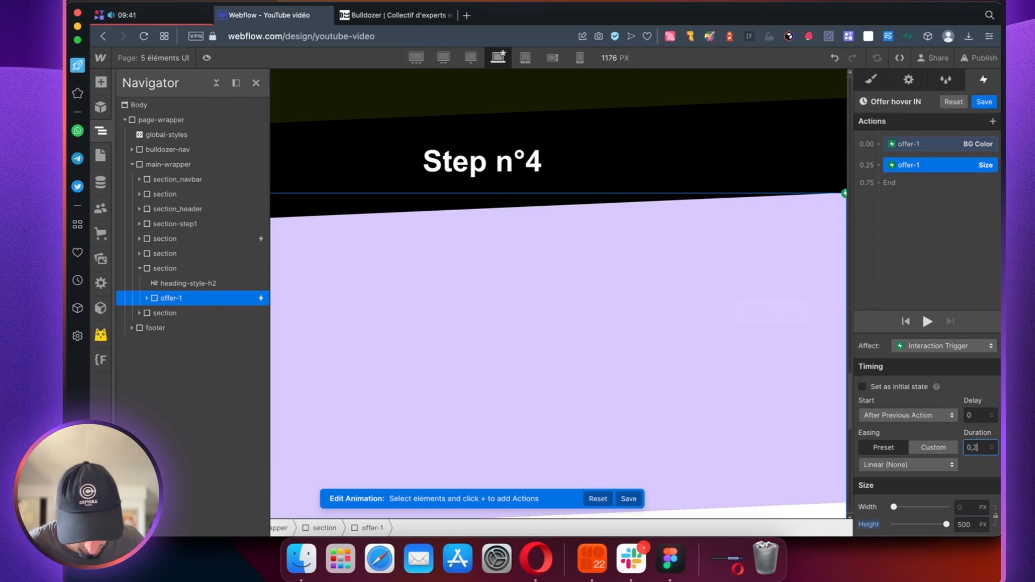
{"action": "type", "text": "0,25"}
{"action": "left_click", "coordinate": [908, 415]}
{"action": "left_click", "coordinate": [892, 429]}
{"action": "left_click", "coordinate": [895, 465]}
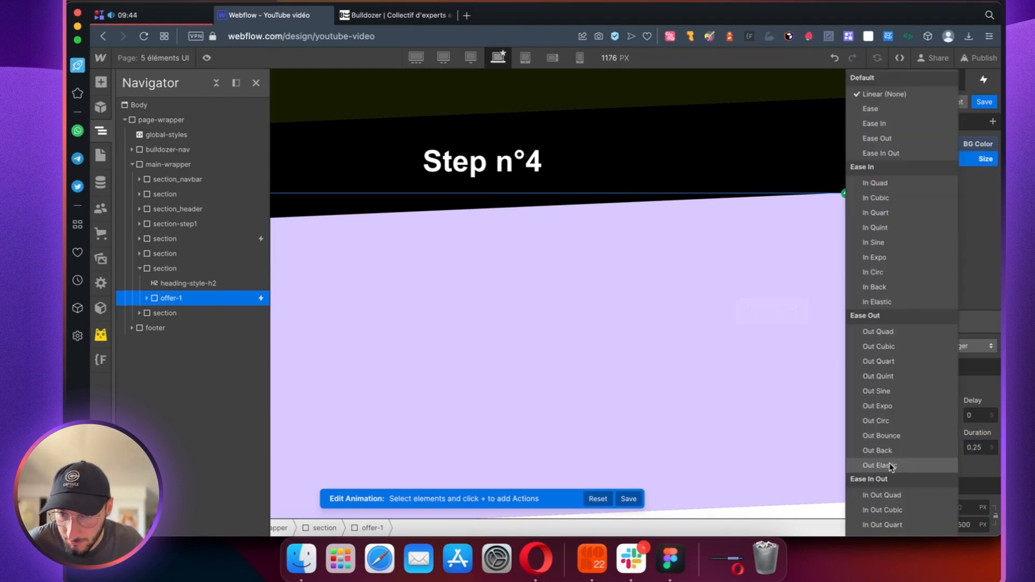
{"action": "left_click", "coordinate": [884, 116]}
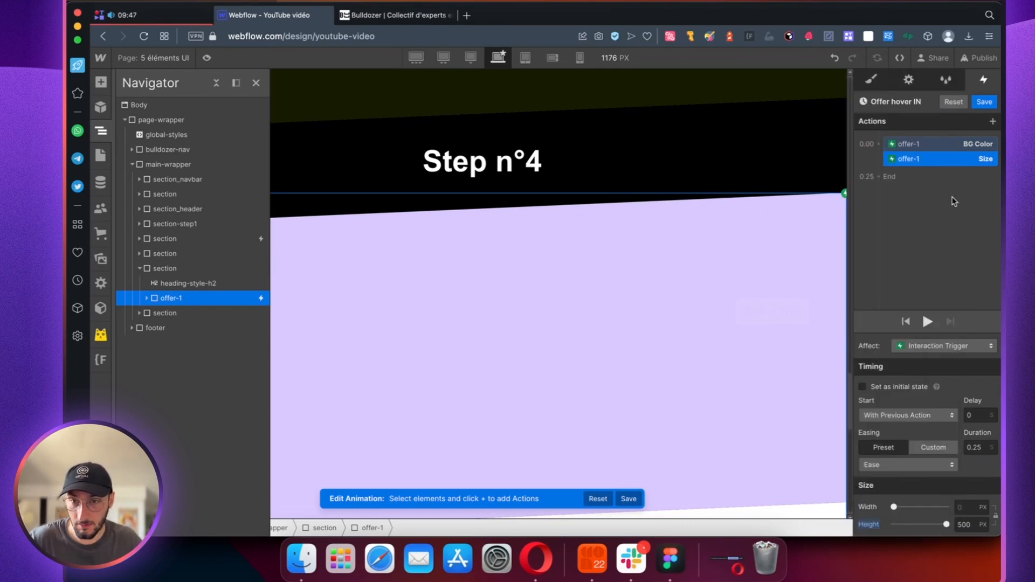
- Check the reference site's offers, then add a Text Color action for text-size-medium set to Bulldozer violet foncé
{"action": "left_click", "coordinate": [396, 15]}
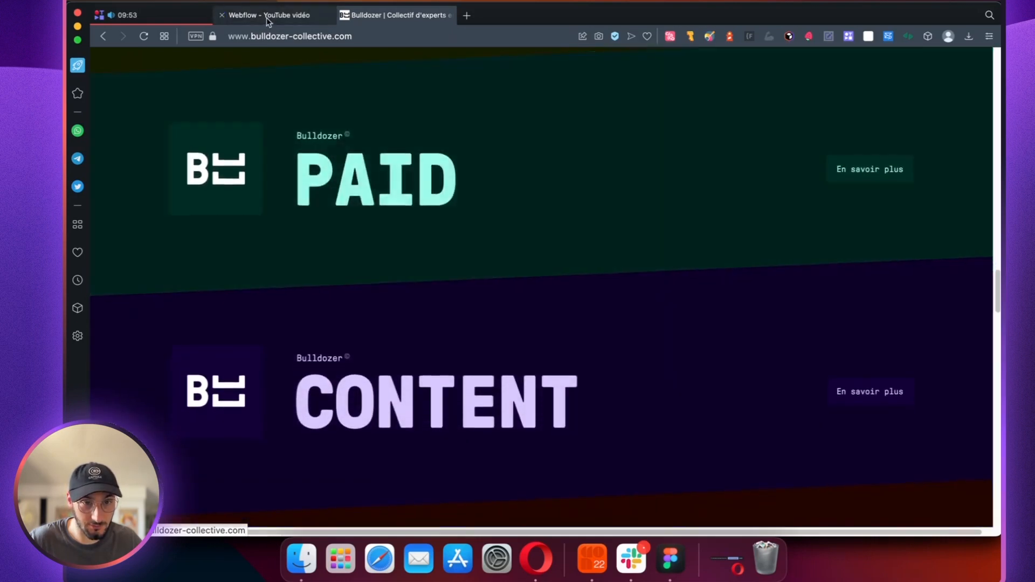
{"action": "left_click", "coordinate": [264, 15]}
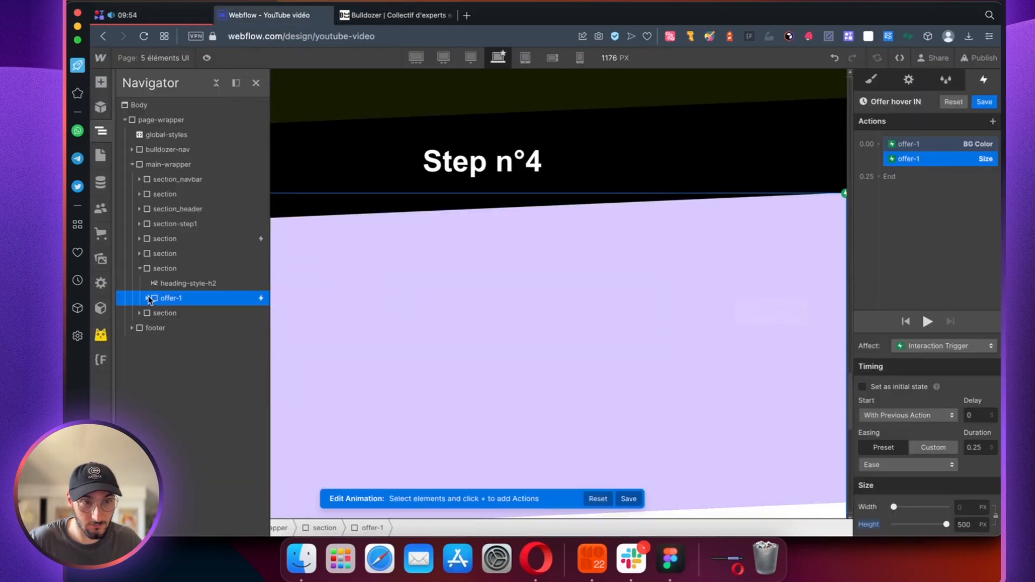
{"action": "left_click", "coordinate": [149, 298]}
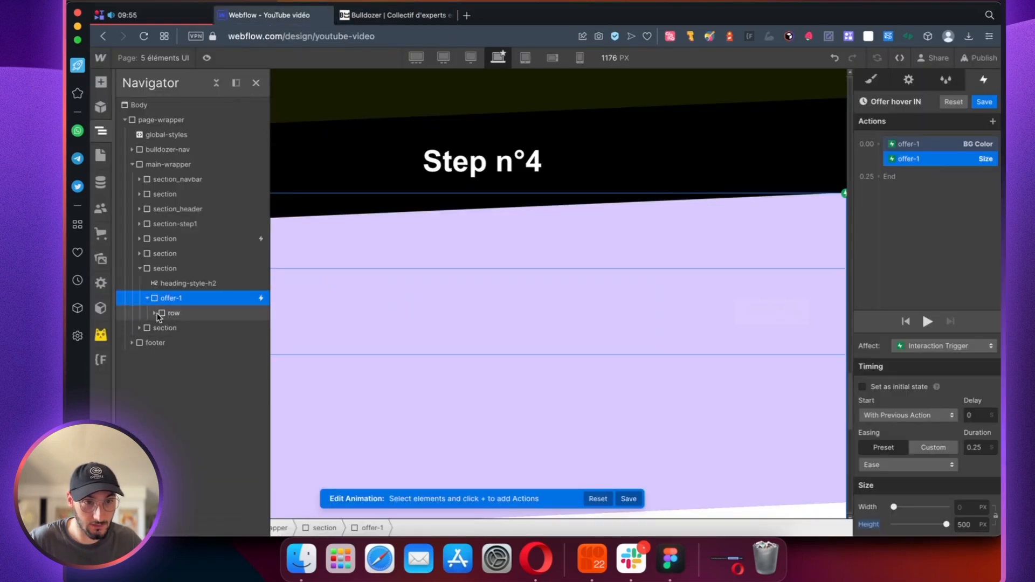
{"action": "left_click", "coordinate": [158, 314], "text": "alt"}
{"action": "left_click", "coordinate": [199, 376]}
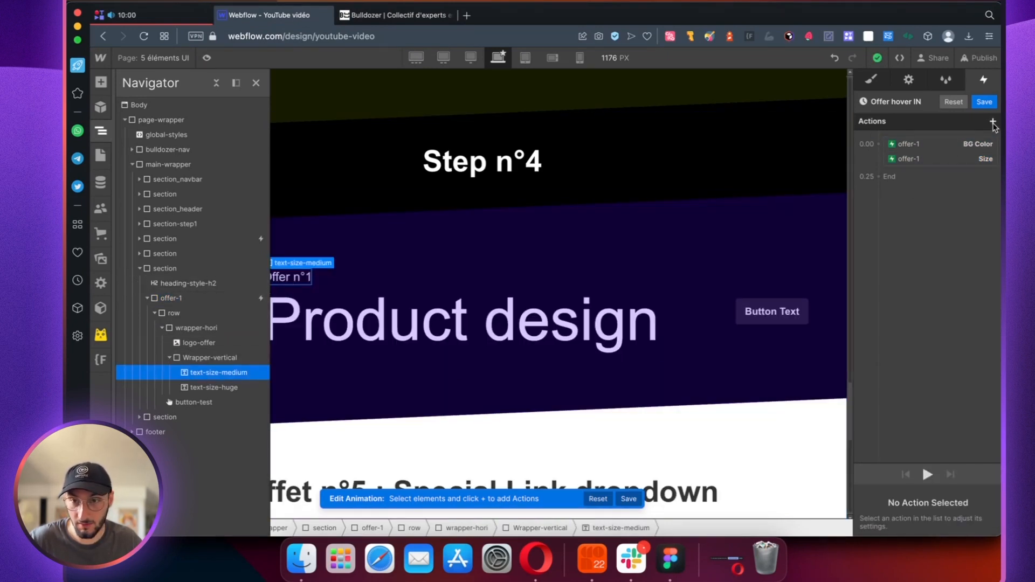
{"action": "left_click", "coordinate": [993, 120]}
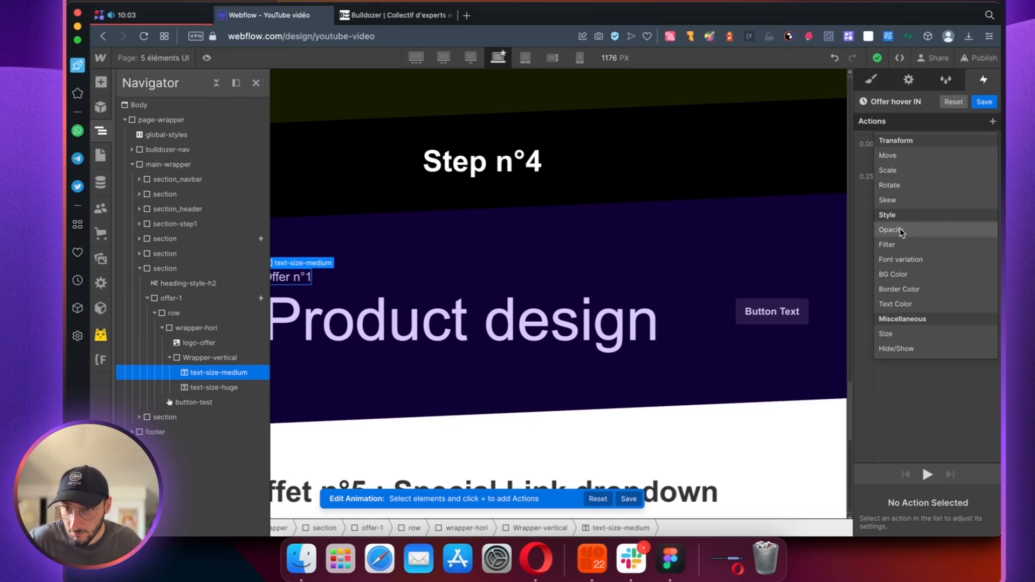
{"action": "left_click", "coordinate": [908, 305]}
{"action": "left_click", "coordinate": [882, 525]}
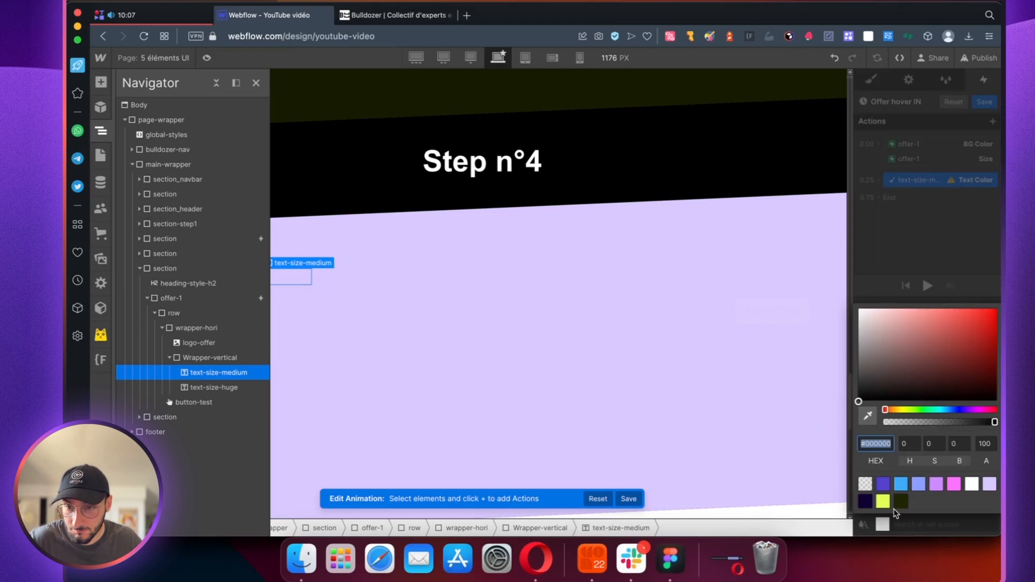
{"action": "left_click", "coordinate": [880, 489]}
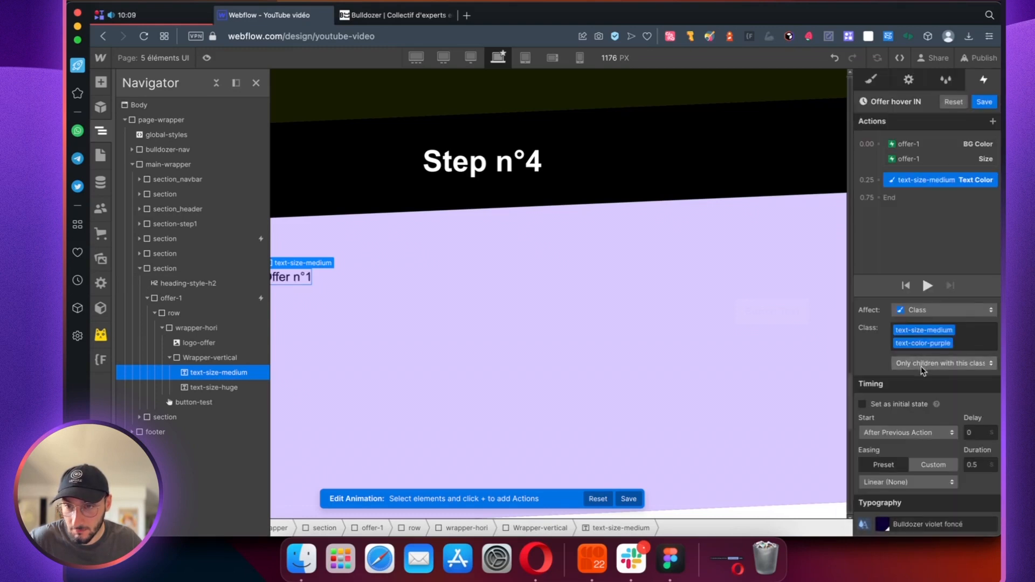
- Make the text-size-medium action affect only the selected element, starting With Previous Action, with 0.25 s duration and Ease easing
{"action": "left_click", "coordinate": [927, 311]}
{"action": "left_click", "coordinate": [928, 280]}
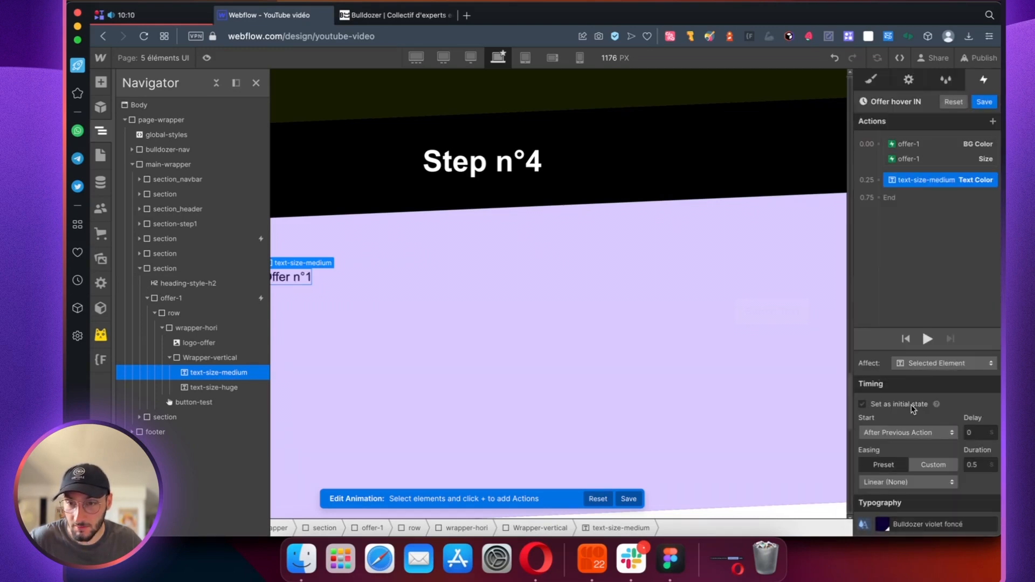
{"action": "left_click", "coordinate": [902, 435]}
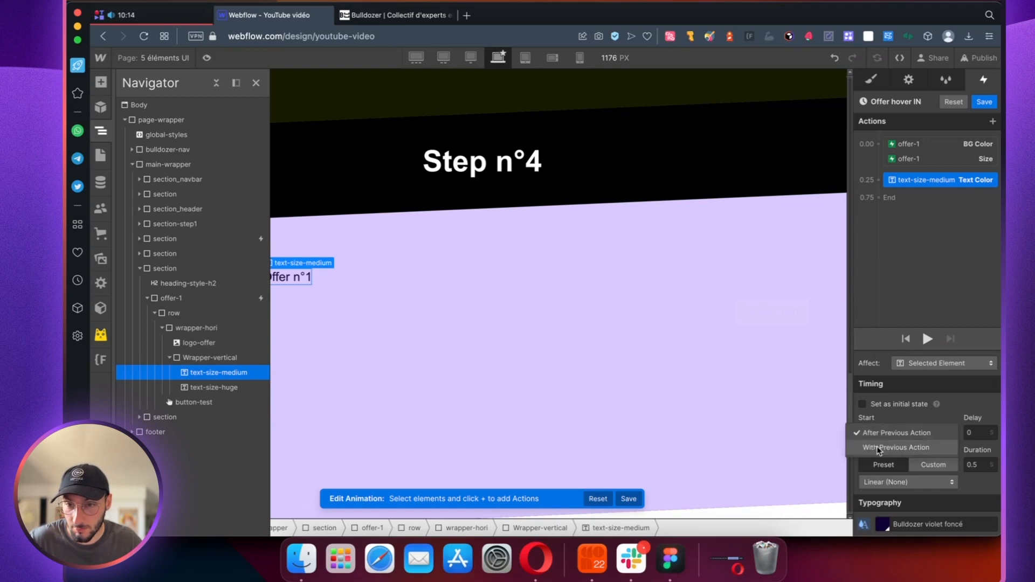
{"action": "left_click", "coordinate": [879, 448]}
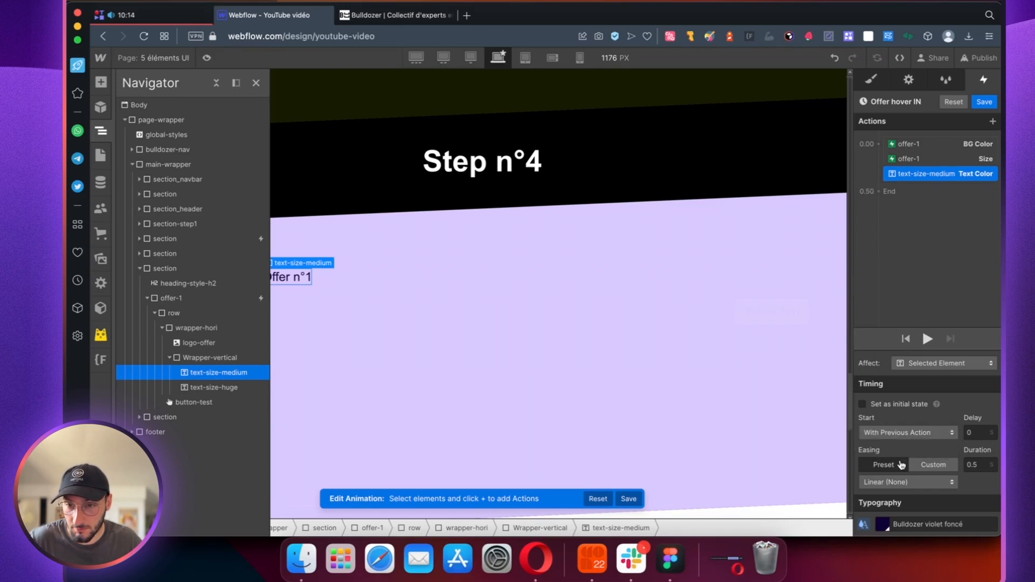
{"action": "left_click", "coordinate": [976, 465]}
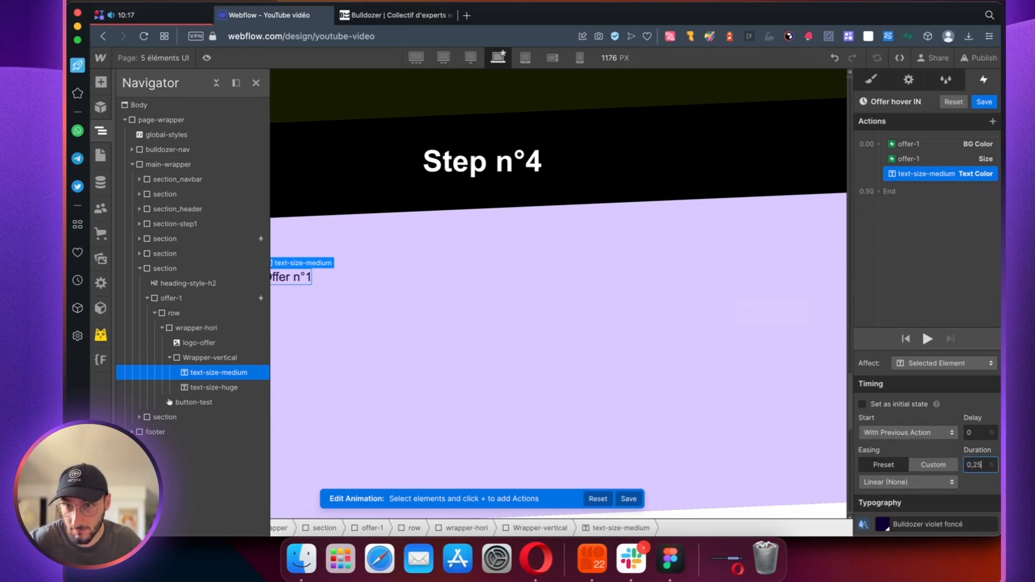
{"action": "left_click", "coordinate": [895, 482]}
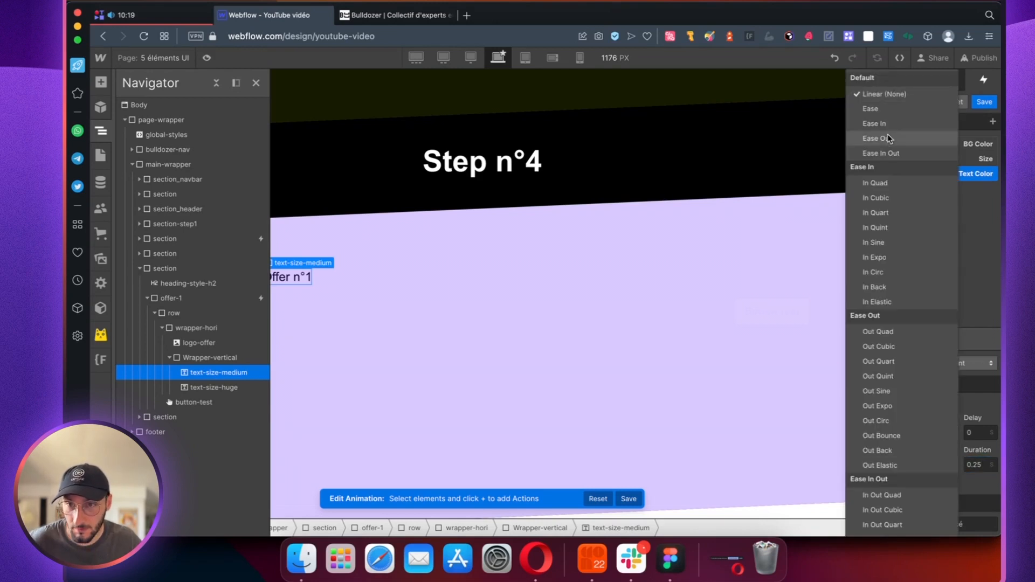
{"action": "left_click", "coordinate": [881, 108]}
- Add a Text Color action for text-size-huge to the animation and set its color to Bulldozer violet foncé
{"action": "left_click", "coordinate": [216, 388]}
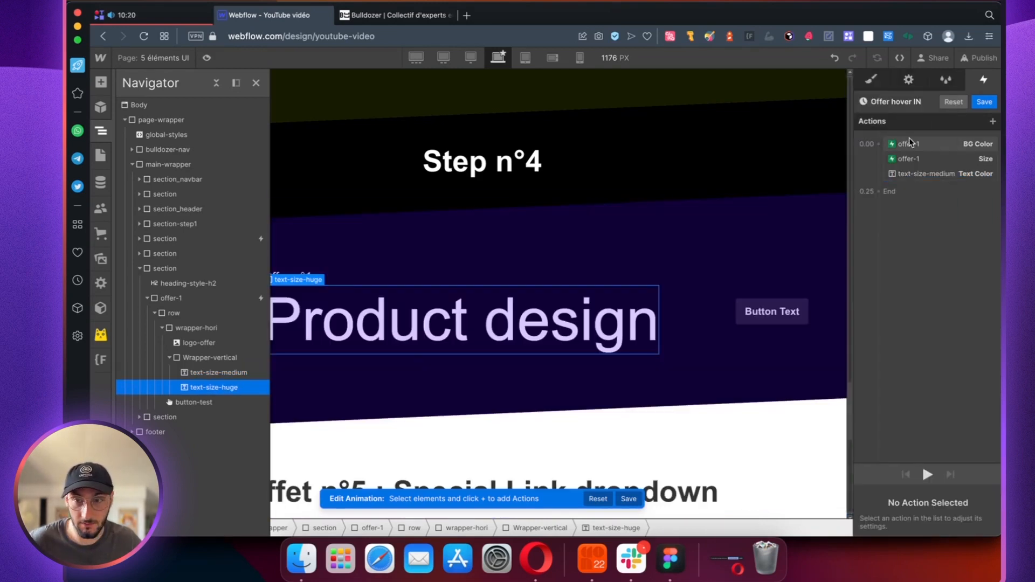
{"action": "left_click", "coordinate": [992, 121]}
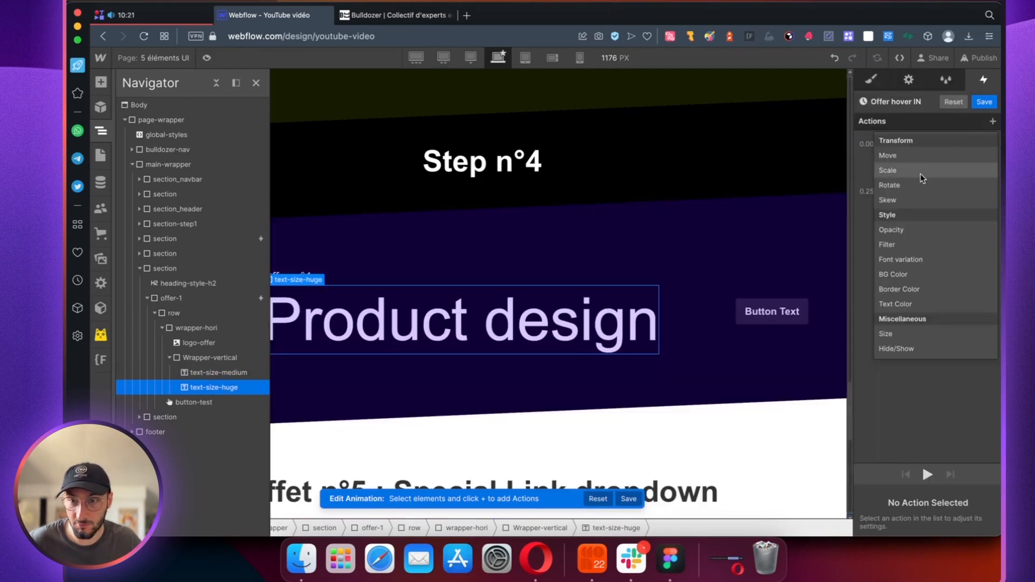
{"action": "left_click", "coordinate": [896, 304]}
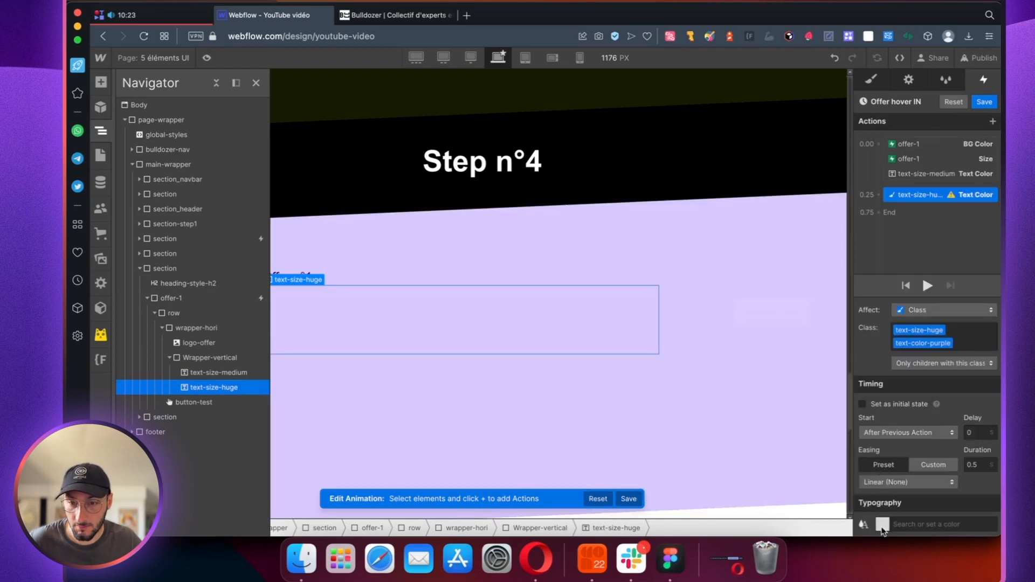
{"action": "left_click", "coordinate": [883, 524]}
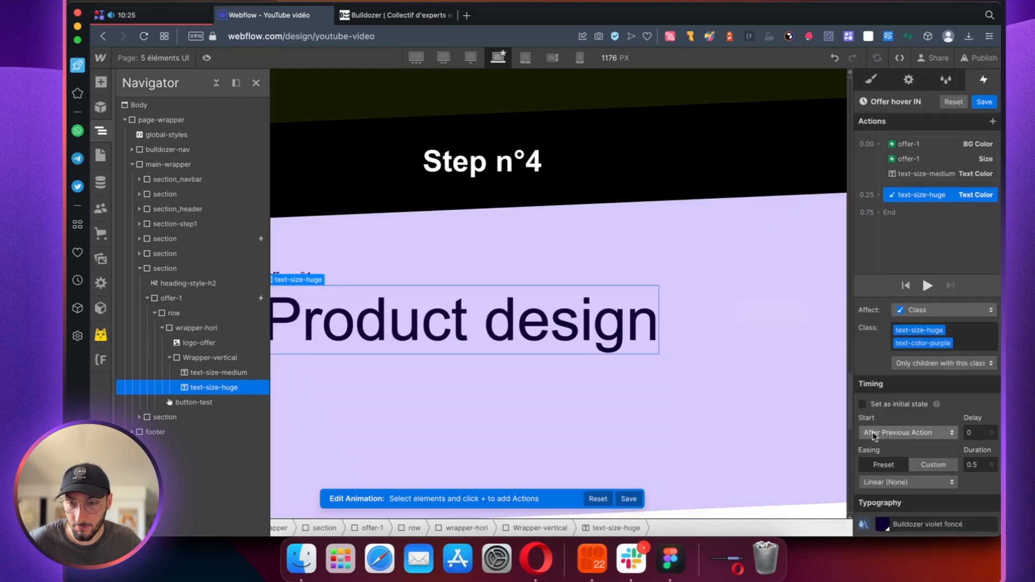
- Set the text-size-huge action's start to With Previous Action, its easing to Ease and its duration to 0.25 s
{"action": "left_click", "coordinate": [875, 436]}
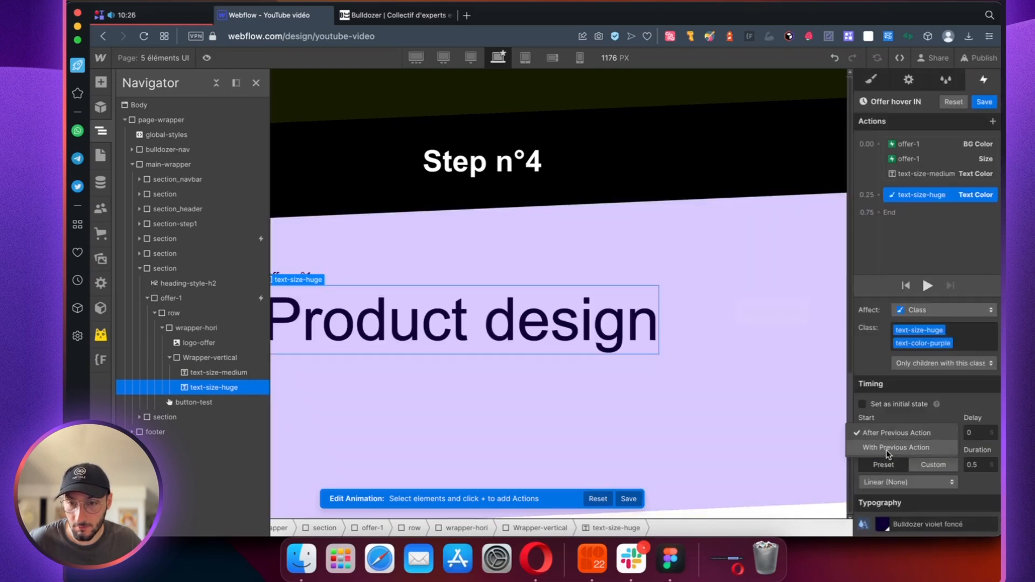
{"action": "left_click", "coordinate": [889, 453]}
{"action": "left_click", "coordinate": [908, 482]}
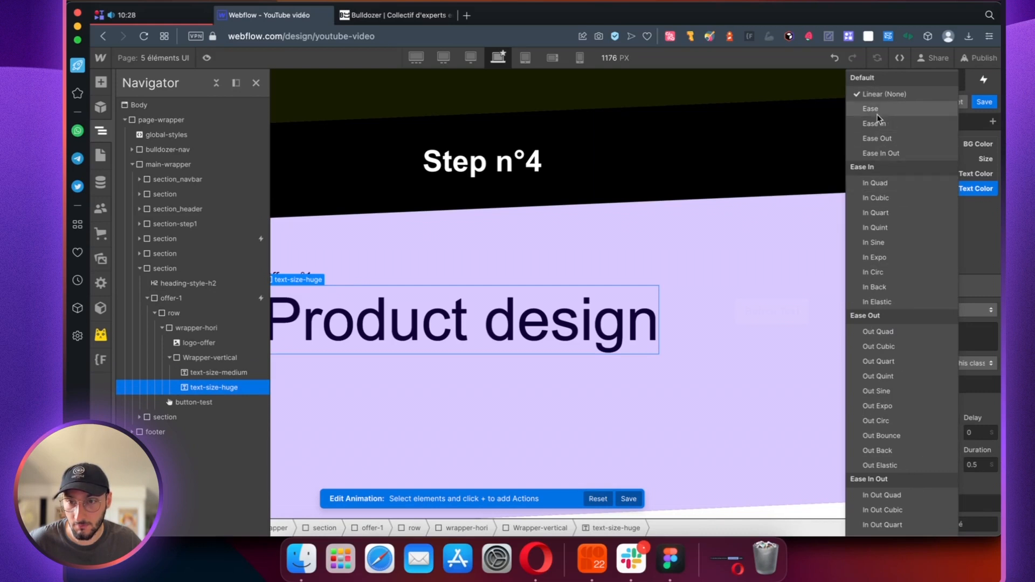
{"action": "left_click", "coordinate": [908, 108]}
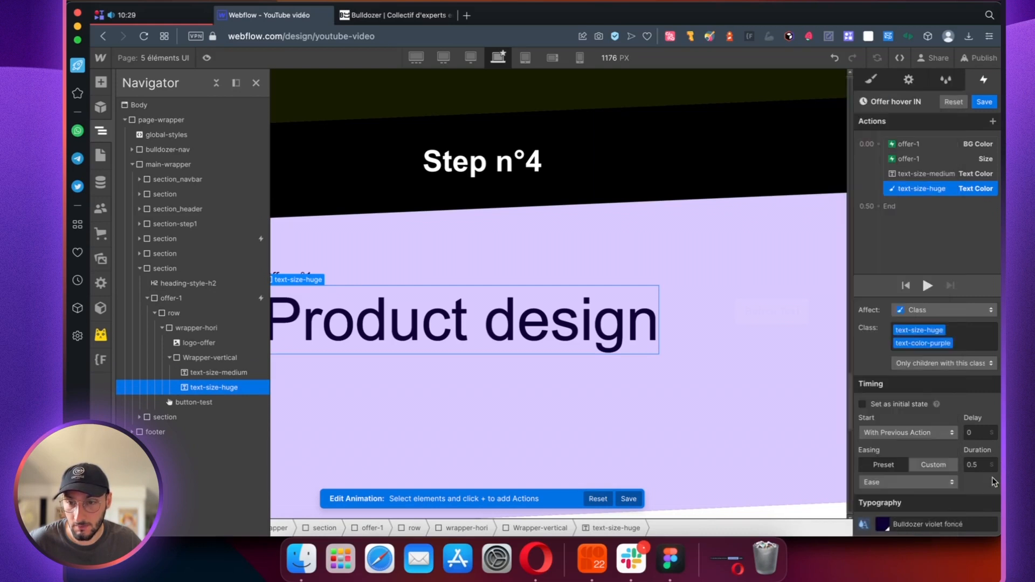
{"action": "double_click", "coordinate": [979, 467]}
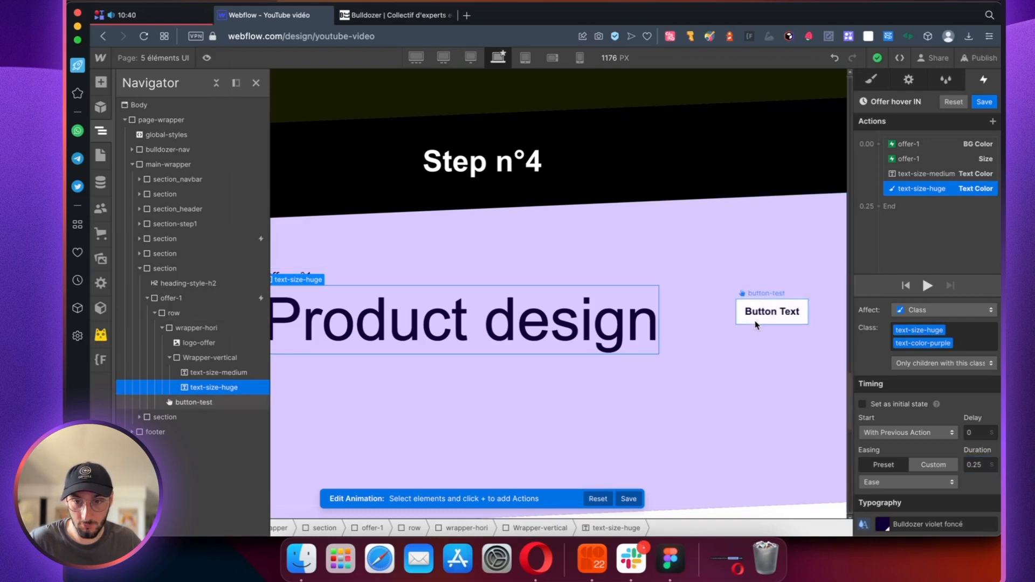
- Add a BG Color action for button-test to the animation and set its color to Bulldozer violet foncé
{"action": "left_click", "coordinate": [766, 313]}
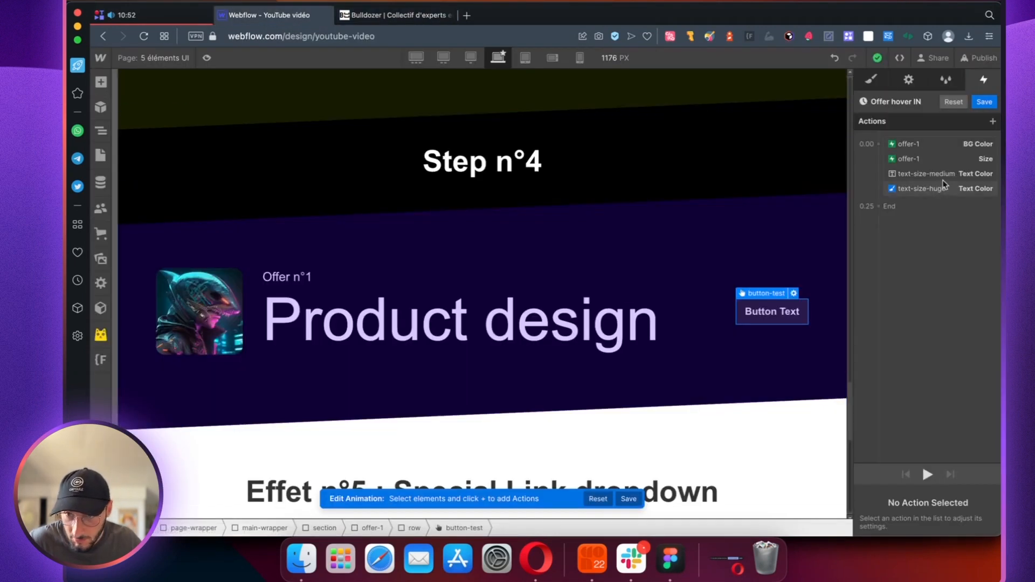
{"action": "left_click", "coordinate": [993, 121]}
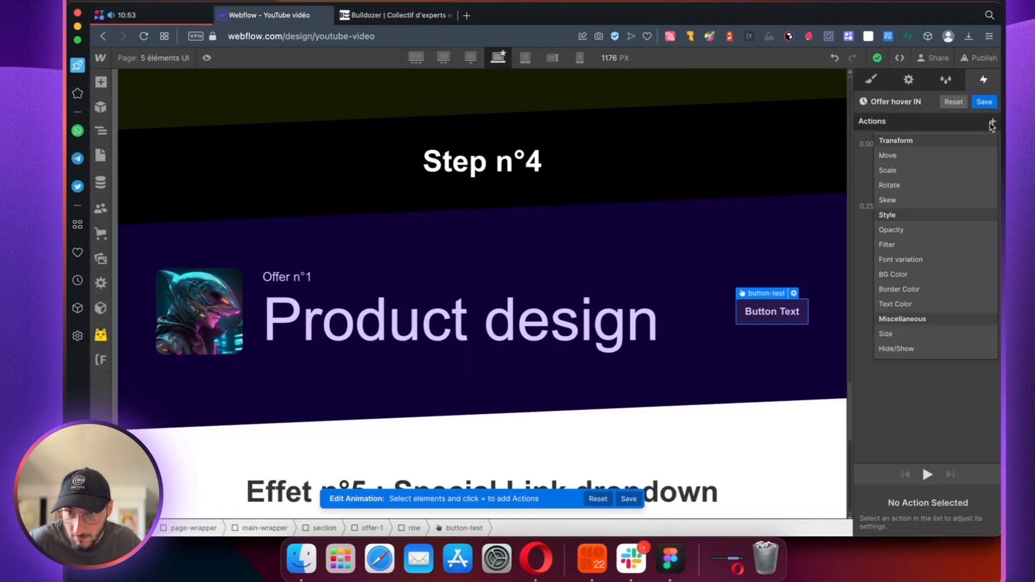
{"action": "left_click", "coordinate": [906, 275]}
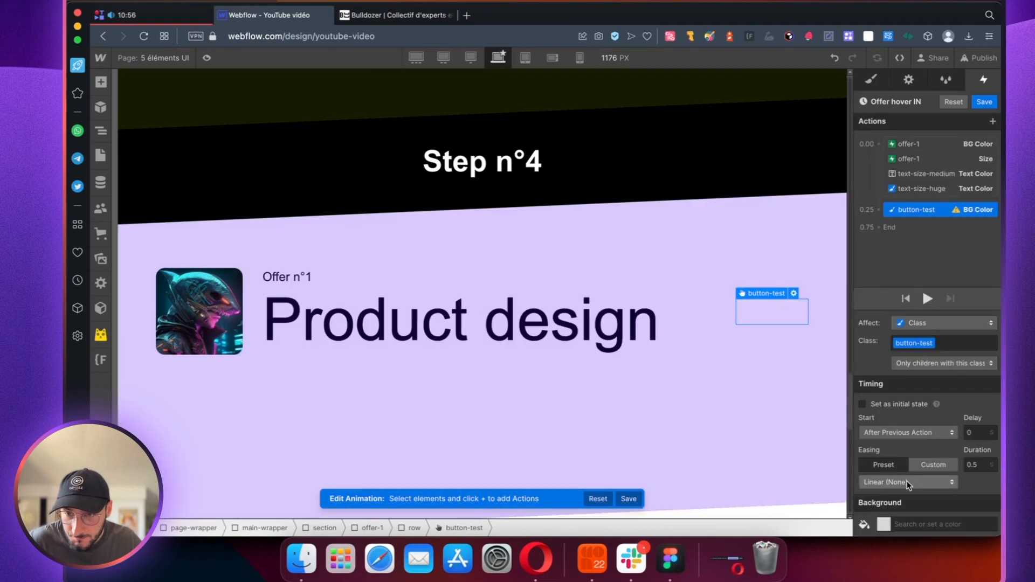
{"action": "left_click", "coordinate": [883, 524]}
{"action": "left_click", "coordinate": [864, 501]}
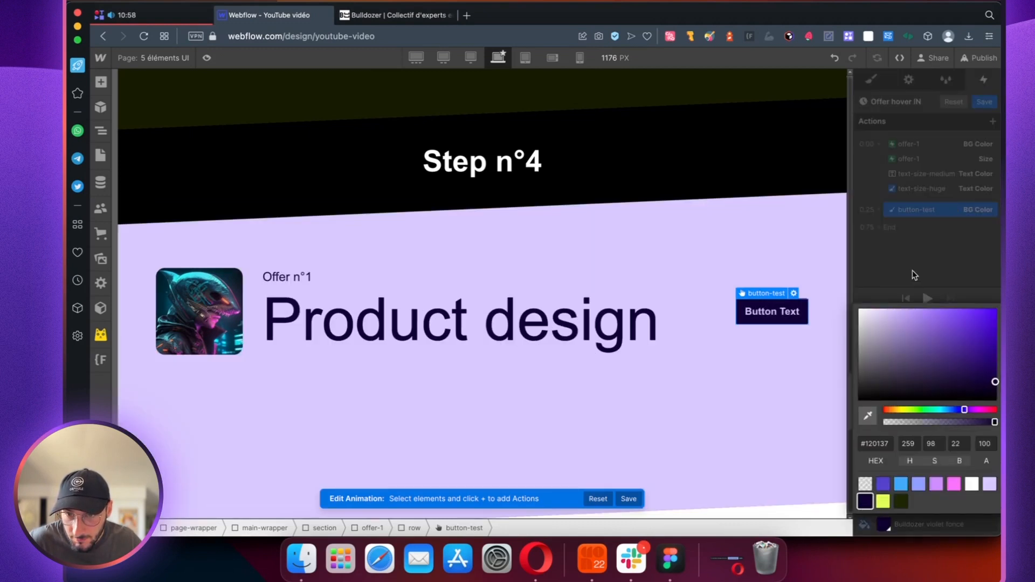
{"action": "left_click", "coordinate": [927, 270]}
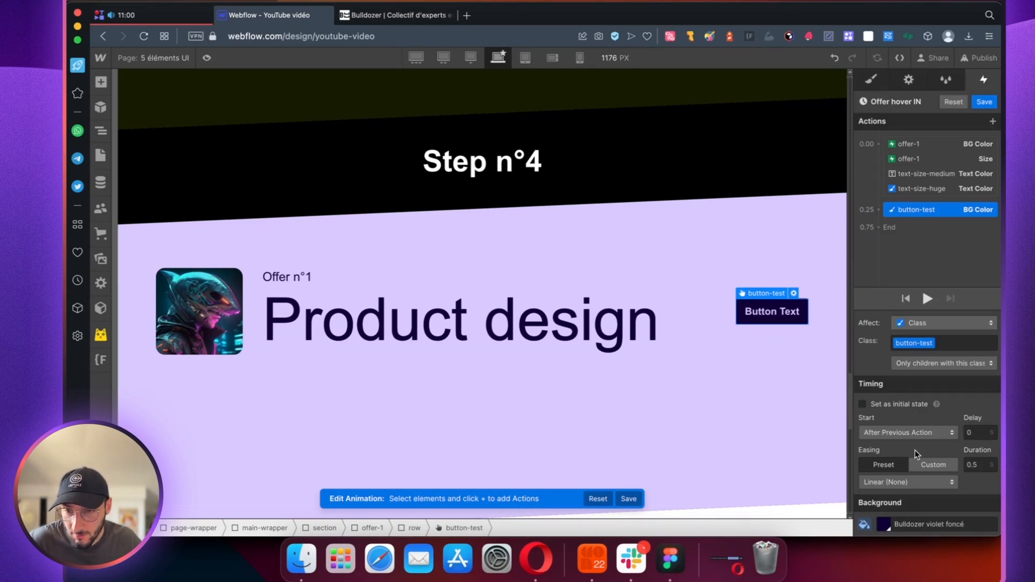
- Set the button-test action to With Previous Action, Ease easing and 0.25 s duration, and save the Offer hover IN animation
{"action": "left_click", "coordinate": [888, 482]}
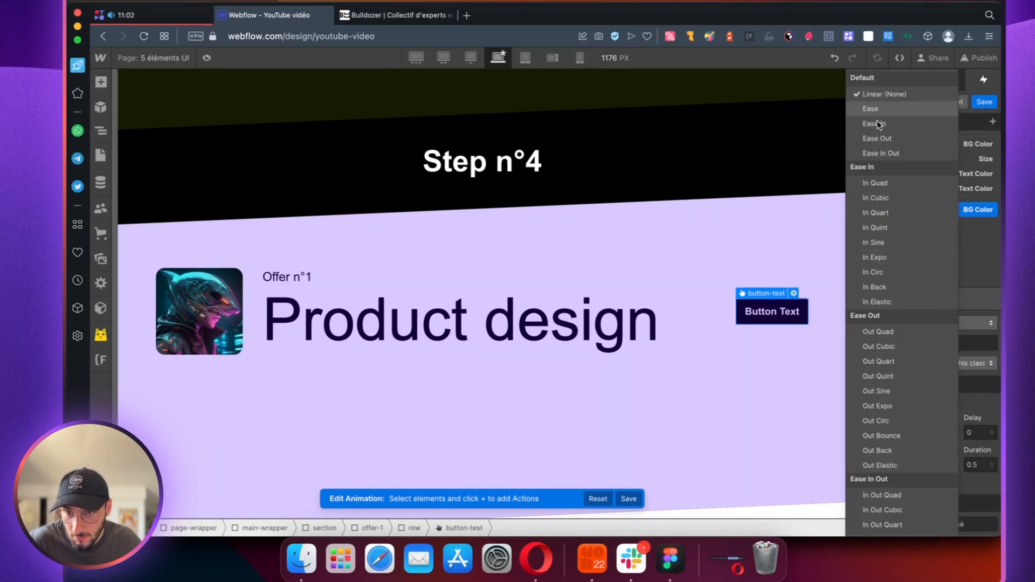
{"action": "left_click", "coordinate": [870, 108]}
{"action": "left_click", "coordinate": [969, 465]}
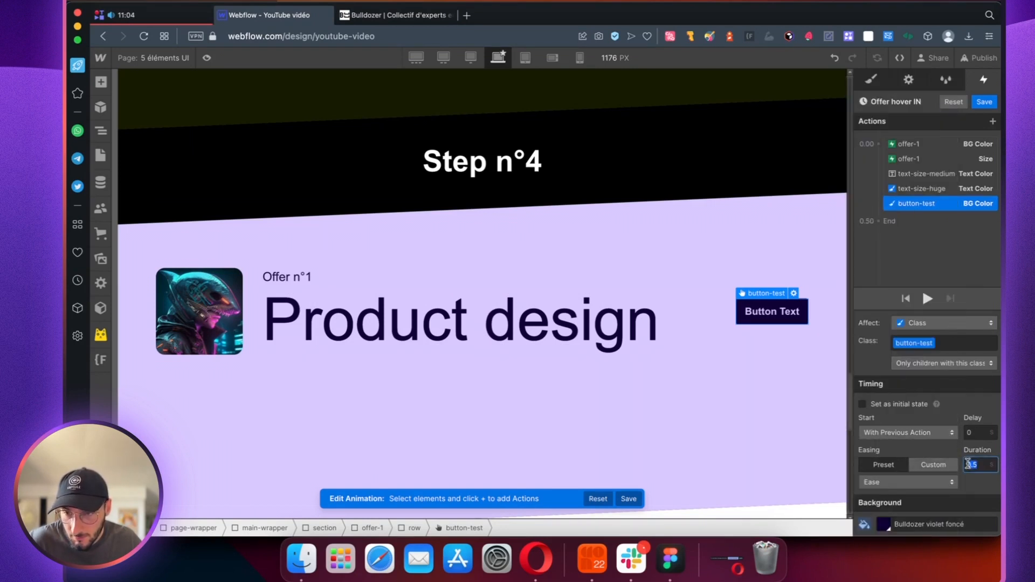
{"action": "type", "text": "0.25"}
{"action": "left_click", "coordinate": [984, 102]}
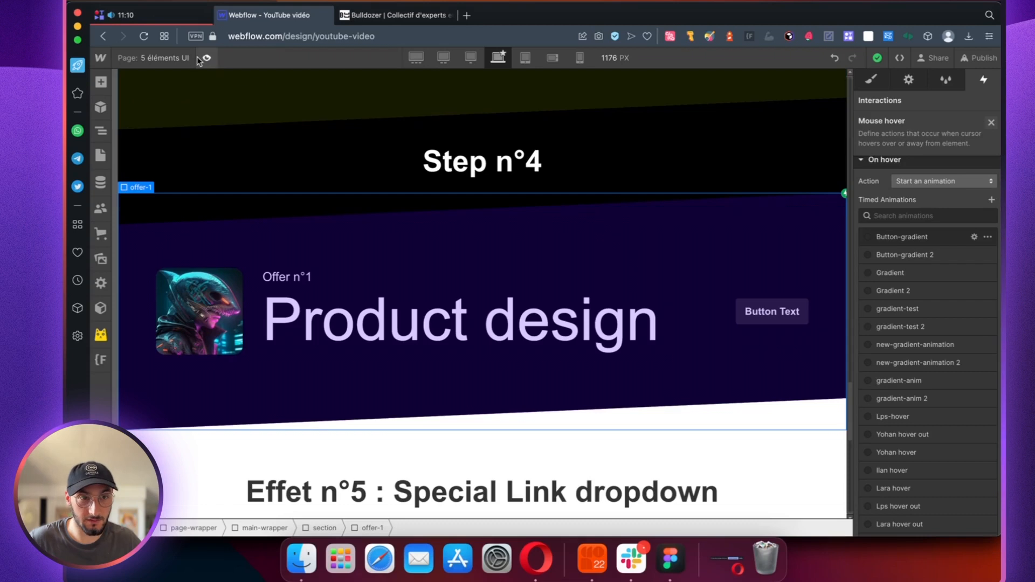
- Preview the hover effect, then give offer-1 a vertical flex layout with stretched alignment and centered justification
{"action": "left_click", "coordinate": [207, 58]}
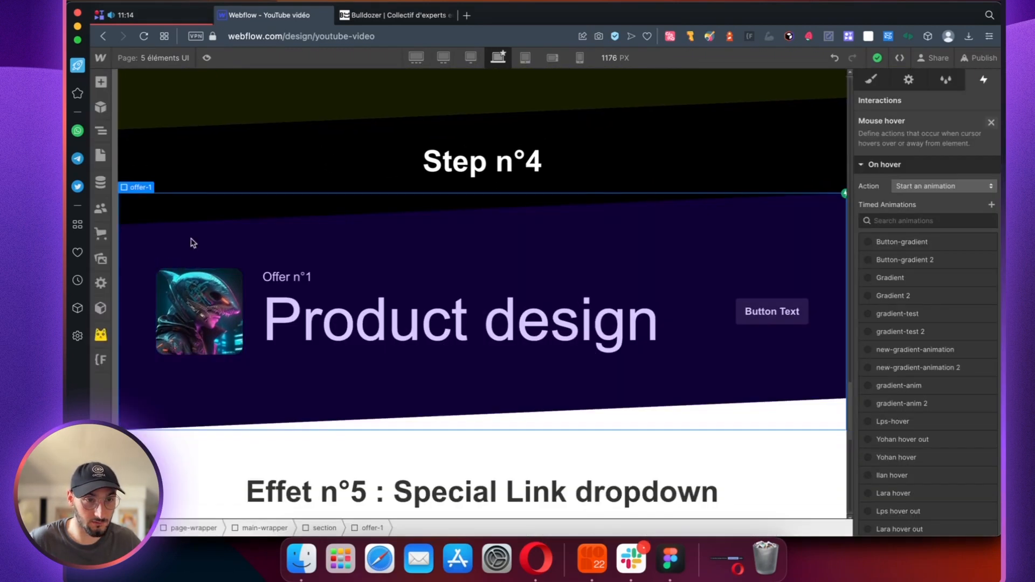
{"action": "left_click", "coordinate": [871, 77]}
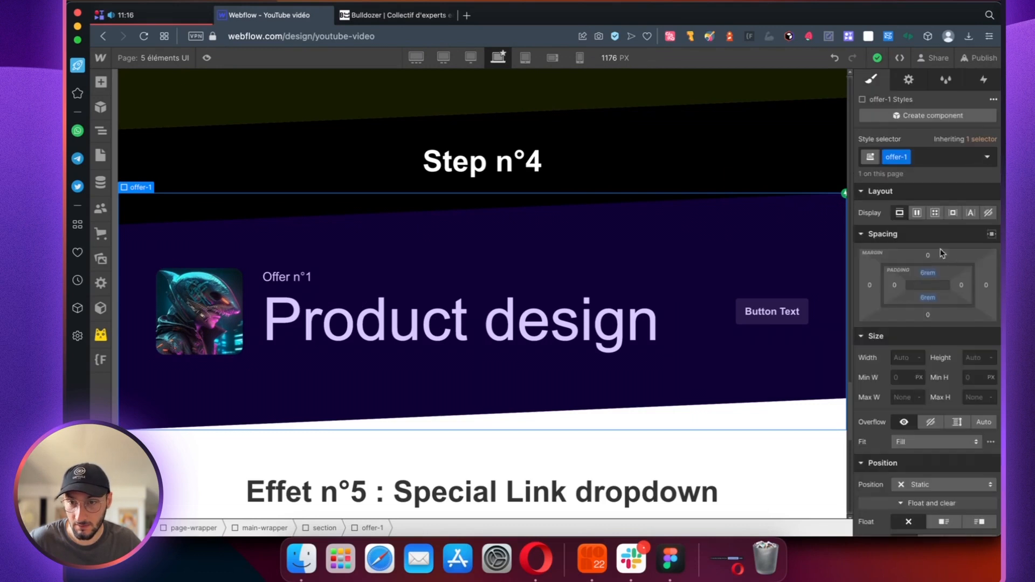
{"action": "left_click", "coordinate": [916, 213]}
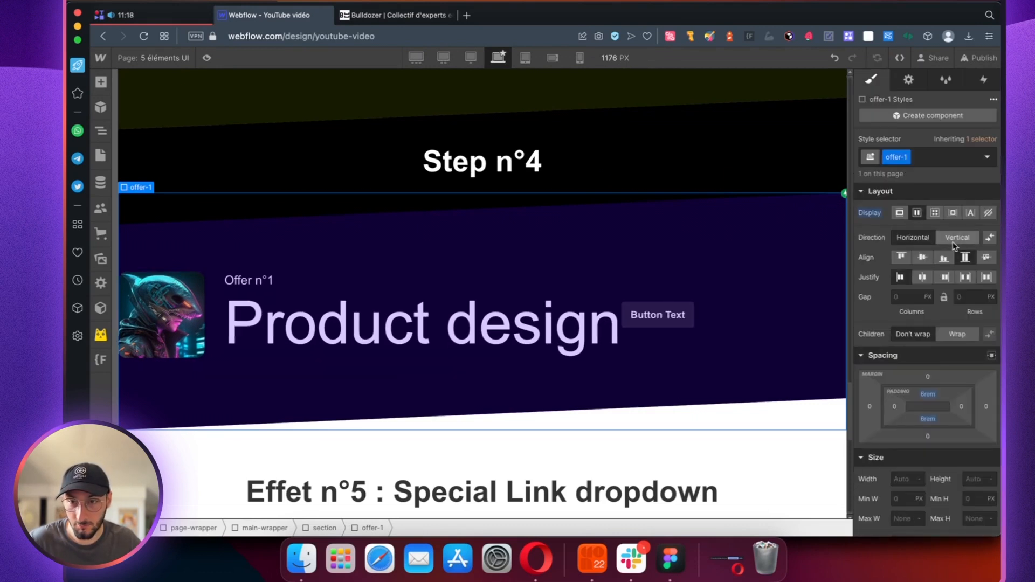
{"action": "left_click", "coordinate": [922, 257]}
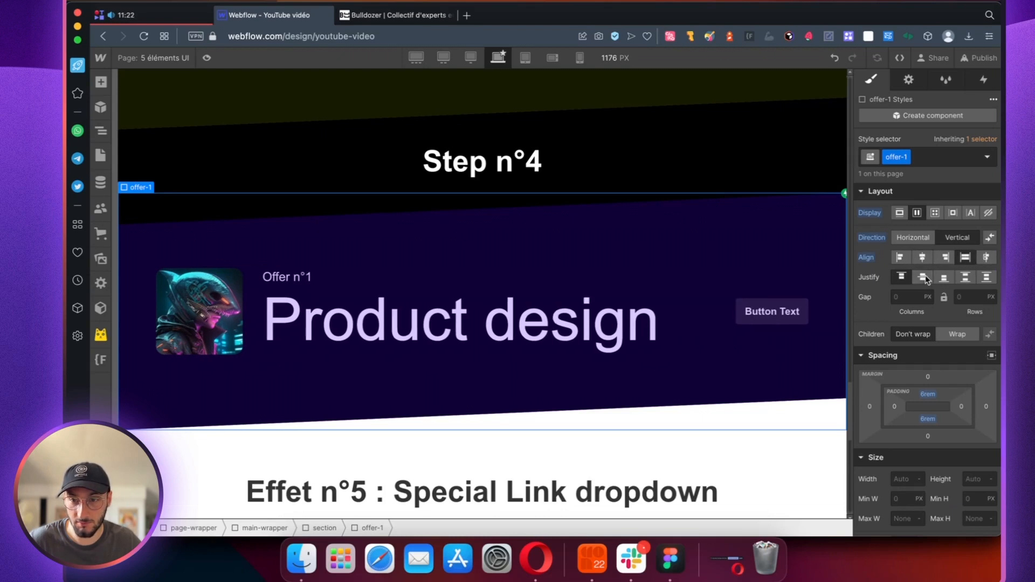
- Preview the offer's hover effect on the page and compare it with the offers on the Bulldozer reference site
{"action": "left_click", "coordinate": [207, 57]}
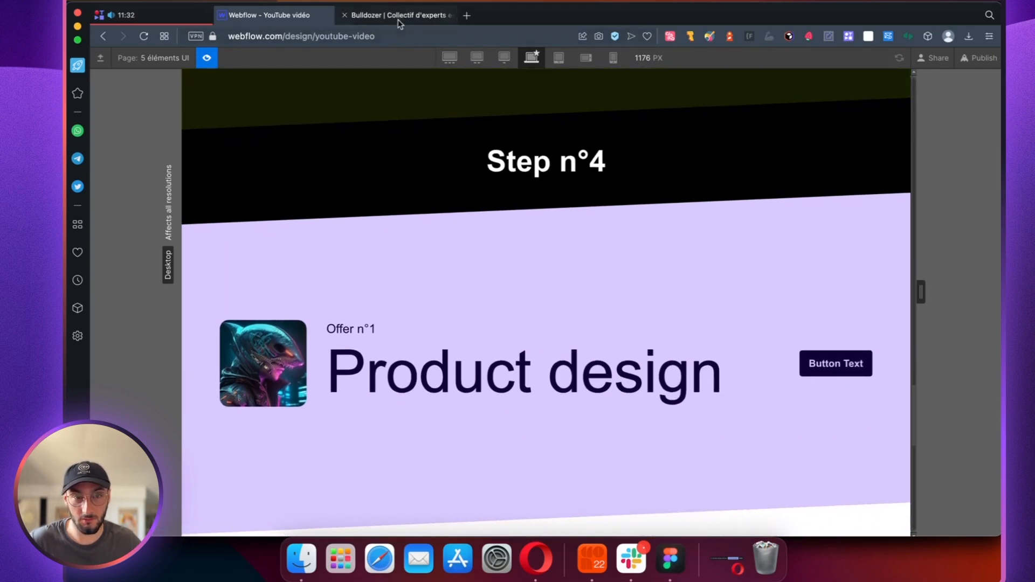
{"action": "left_click", "coordinate": [397, 16]}
{"action": "scroll", "coordinate": [528, 388], "scroll_direction": "down", "scroll_amount": 1}
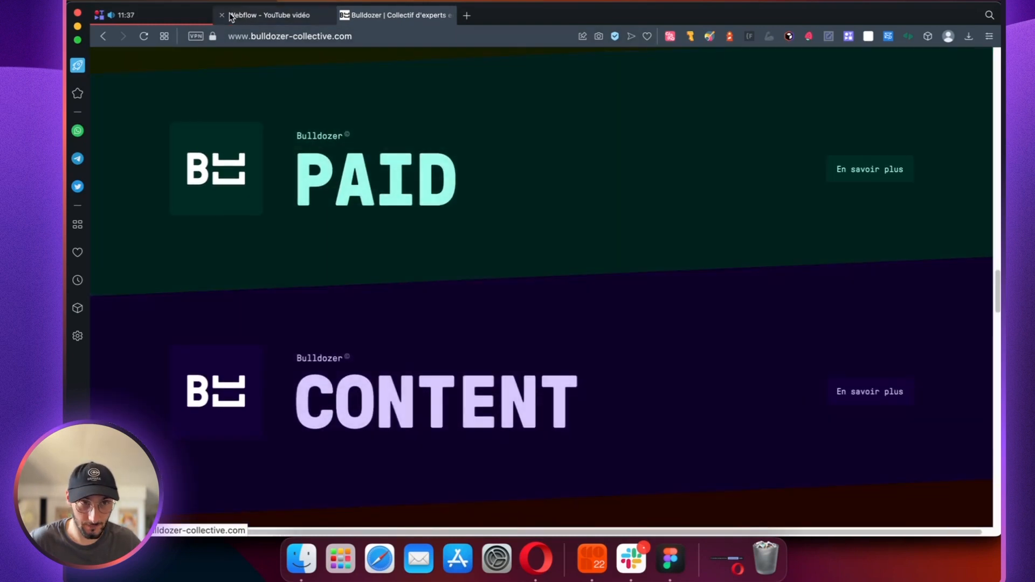
{"action": "left_click", "coordinate": [194, 15]}
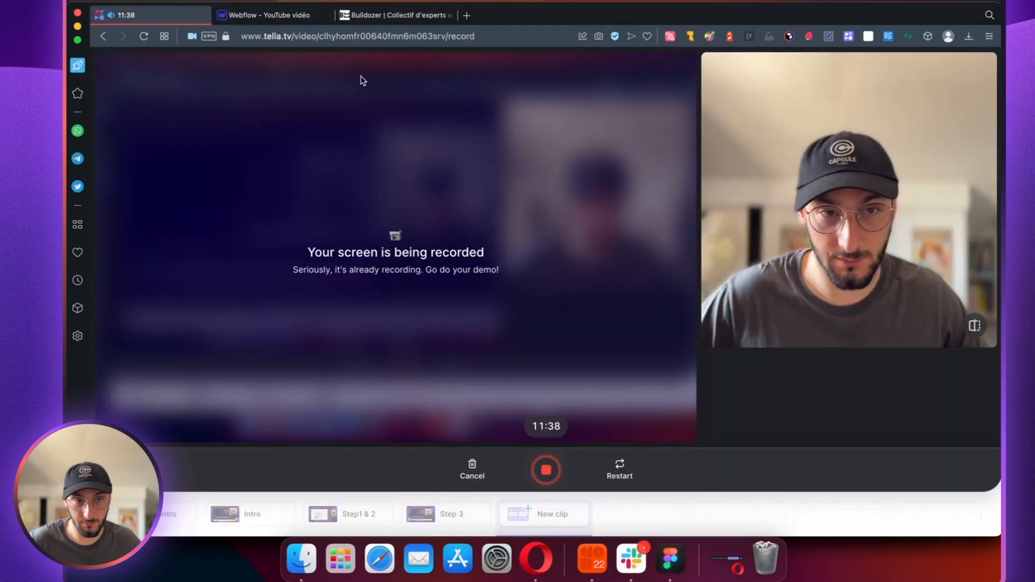
- Leave preview mode and set the On hover out action of offer-1's mouse hover trigger to Start an animation
{"action": "left_click", "coordinate": [266, 15]}
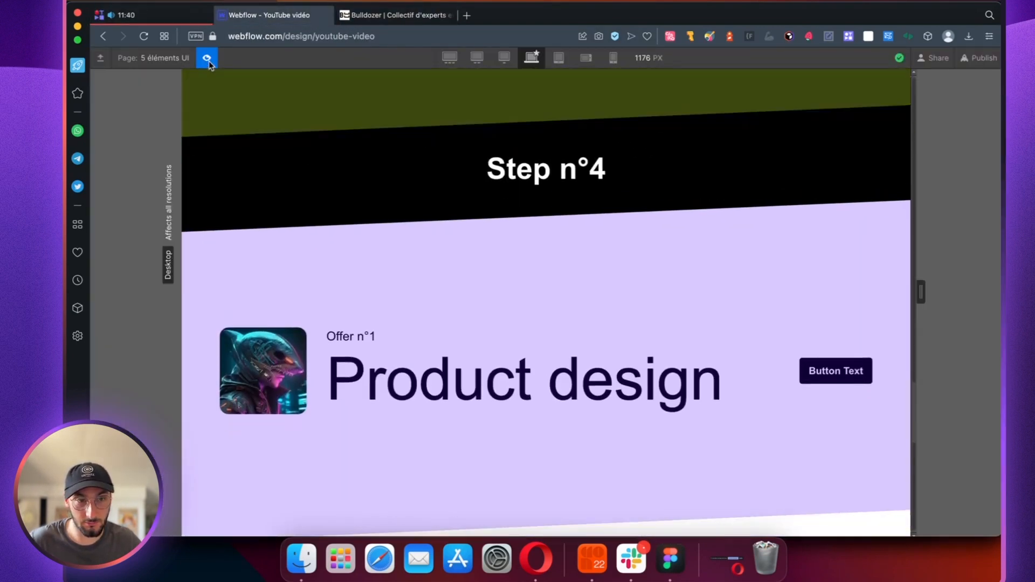
{"action": "left_click", "coordinate": [207, 58]}
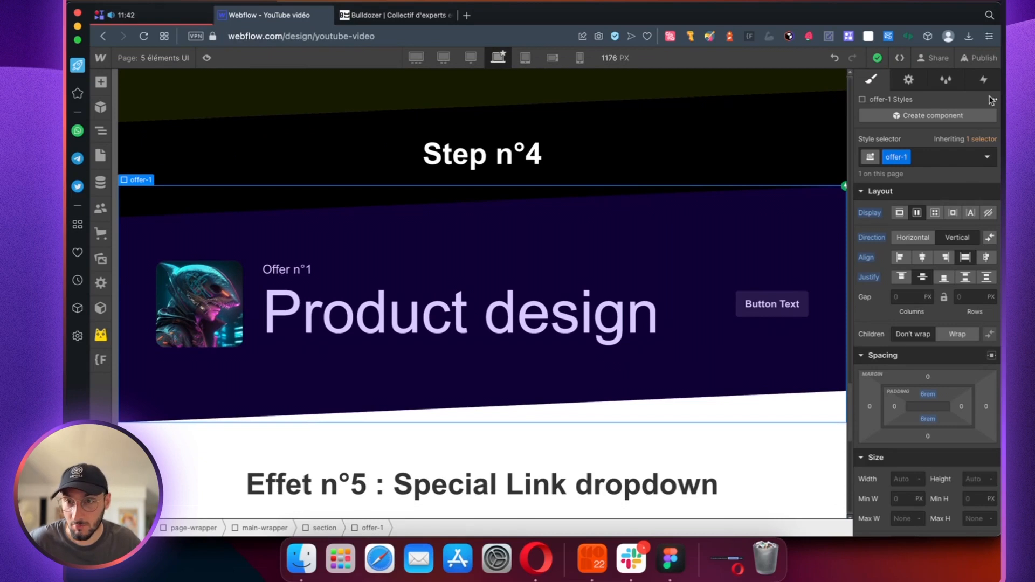
{"action": "left_click", "coordinate": [983, 80]}
{"action": "left_click", "coordinate": [913, 147]}
{"action": "scroll", "coordinate": [941, 239], "scroll_direction": "down", "scroll_amount": 10}
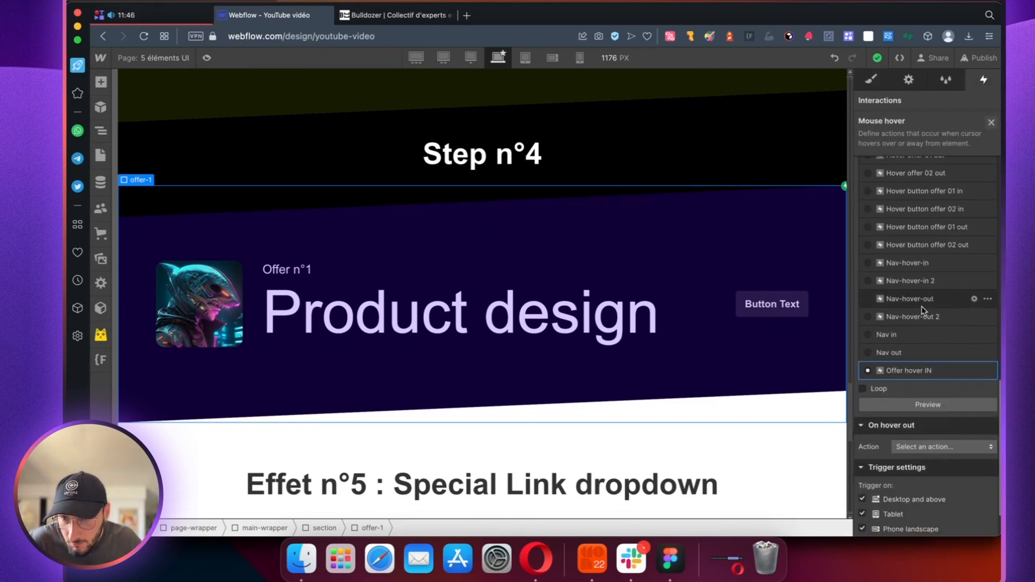
{"action": "scroll", "coordinate": [921, 321], "scroll_direction": "down", "scroll_amount": 2}
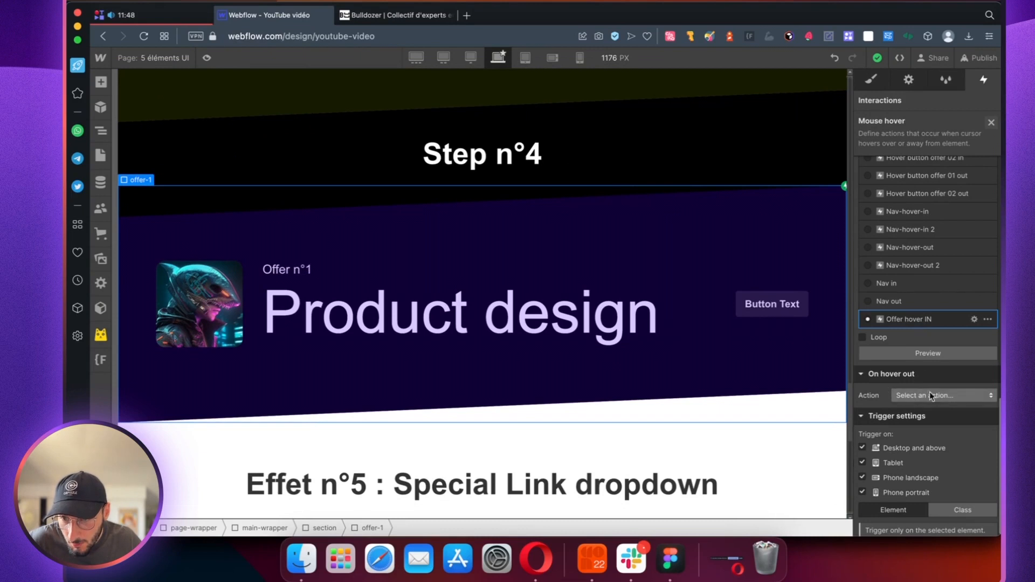
{"action": "left_click", "coordinate": [930, 395]}
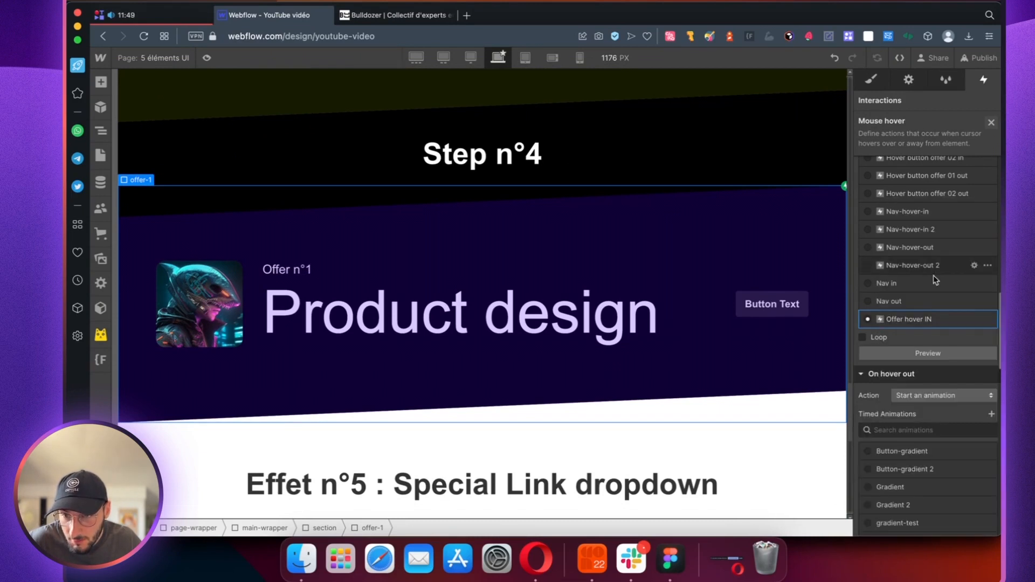
- Duplicate the Offer hover IN animation for the hover out and rename the copy as Offer hover OUT
{"action": "scroll", "coordinate": [934, 275], "scroll_direction": "up", "scroll_amount": 5}
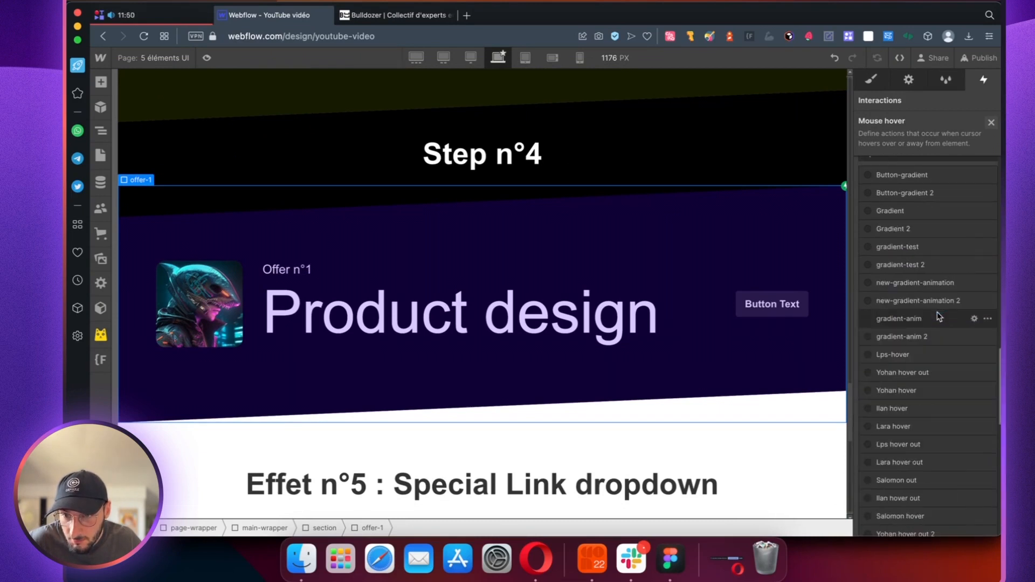
{"action": "scroll", "coordinate": [933, 345], "scroll_direction": "down", "scroll_amount": 8}
{"action": "left_click", "coordinate": [988, 374]}
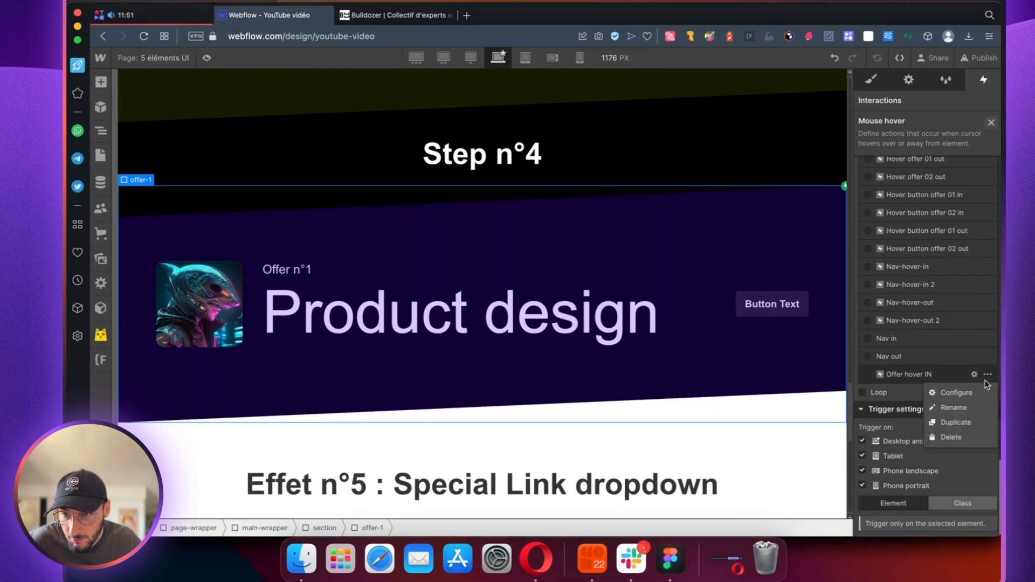
{"action": "left_click", "coordinate": [948, 423]}
{"action": "left_click", "coordinate": [912, 411]}
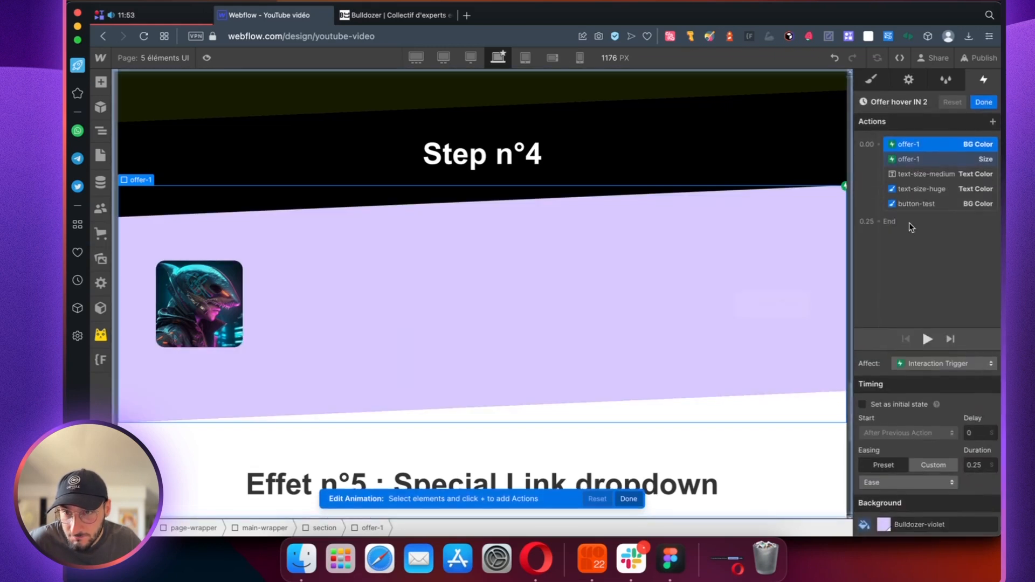
{"action": "left_click", "coordinate": [922, 101]}
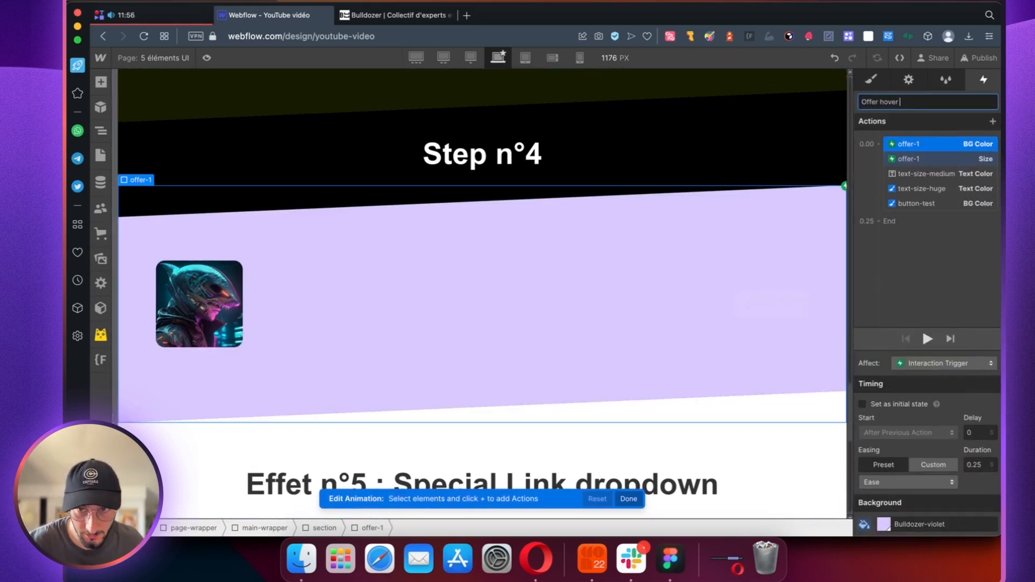
{"action": "key", "text": "Return"}
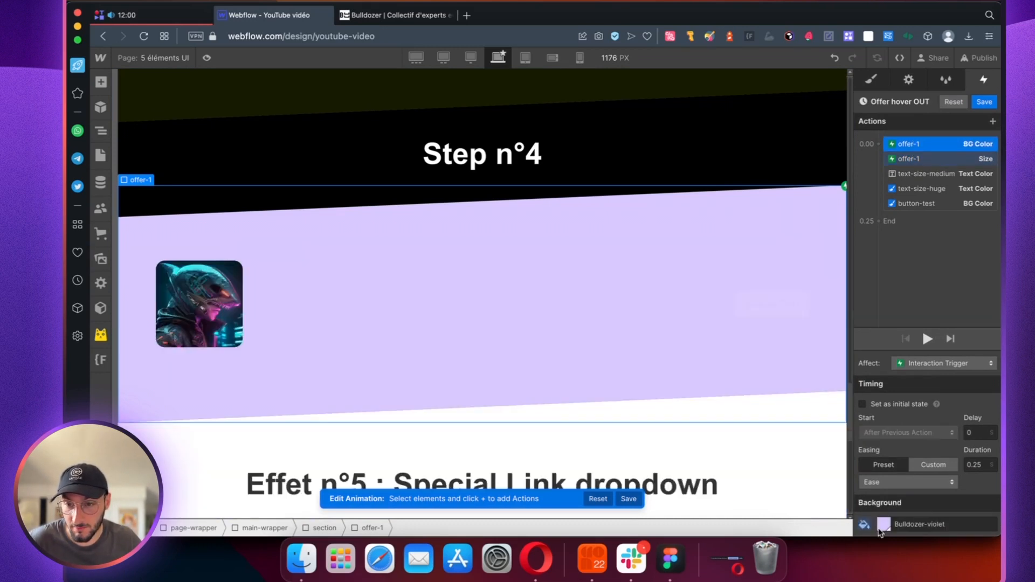
- Set the offer-1 BG Color action to Bulldozer violet foncé and reset the height in its Size action
{"action": "left_click", "coordinate": [882, 527]}
{"action": "left_click", "coordinate": [866, 502]}
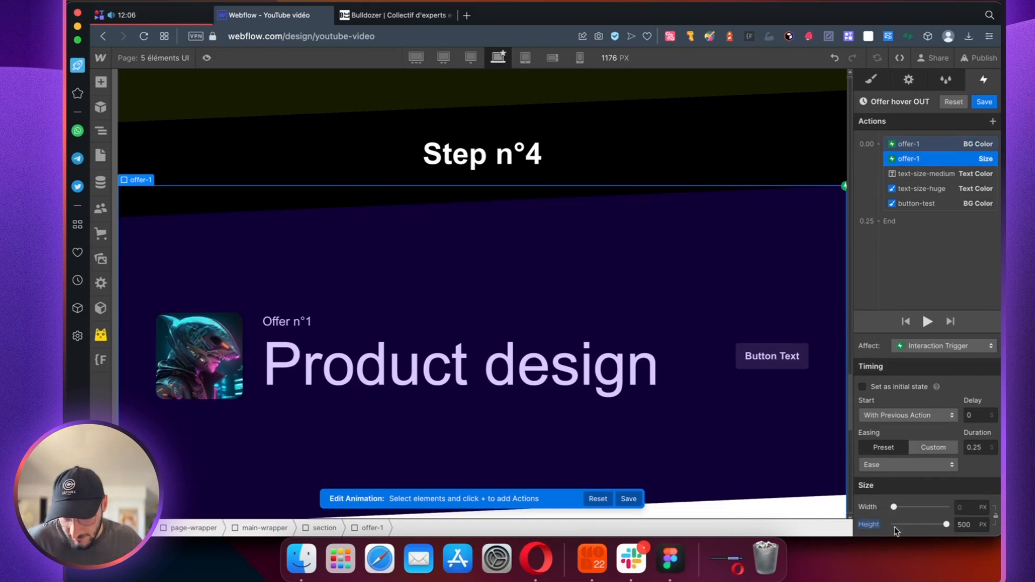
{"action": "left_click", "coordinate": [865, 525]}
{"action": "left_click", "coordinate": [863, 488]}
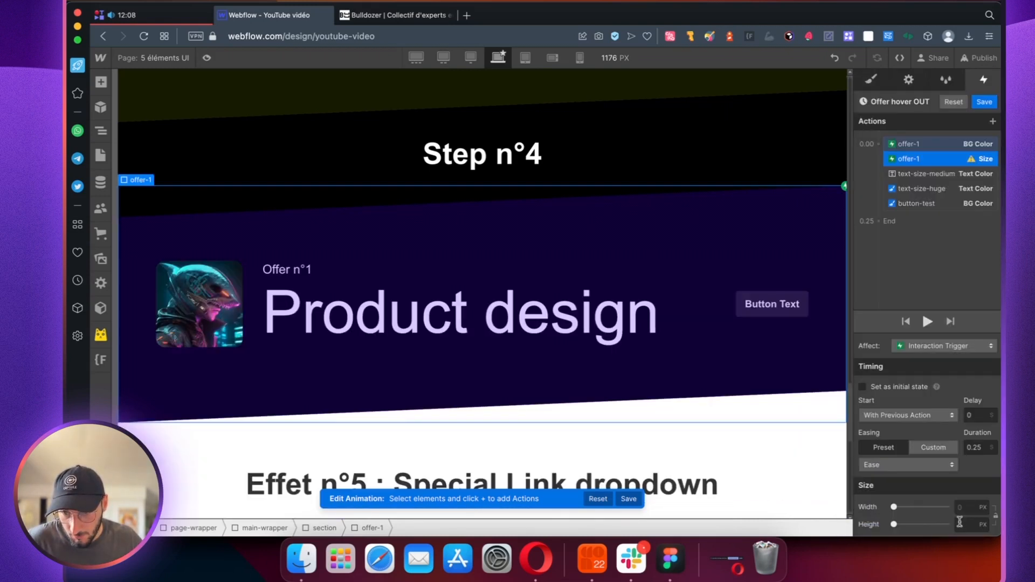
{"action": "left_click", "coordinate": [963, 525]}
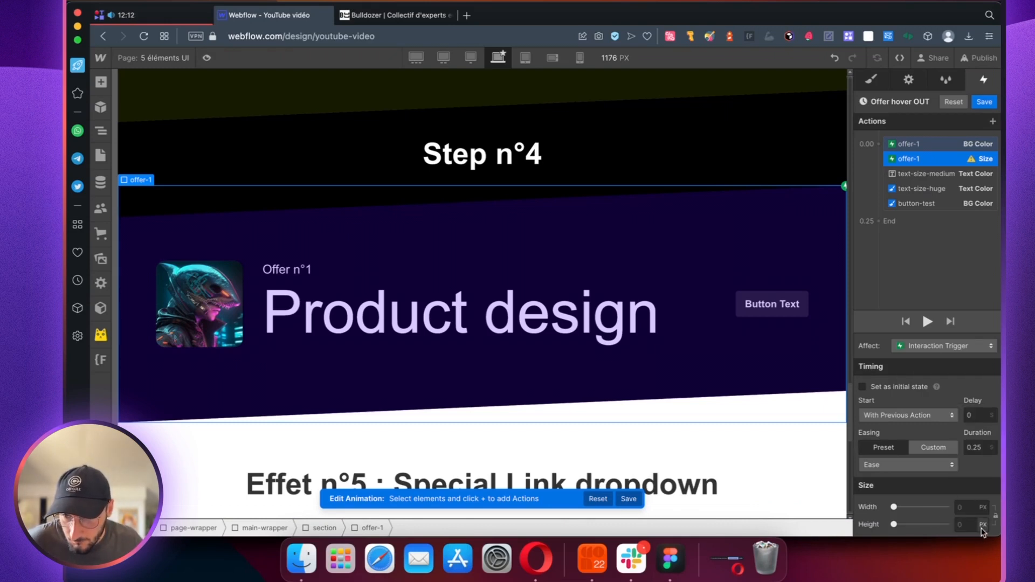
{"action": "left_click", "coordinate": [982, 528]}
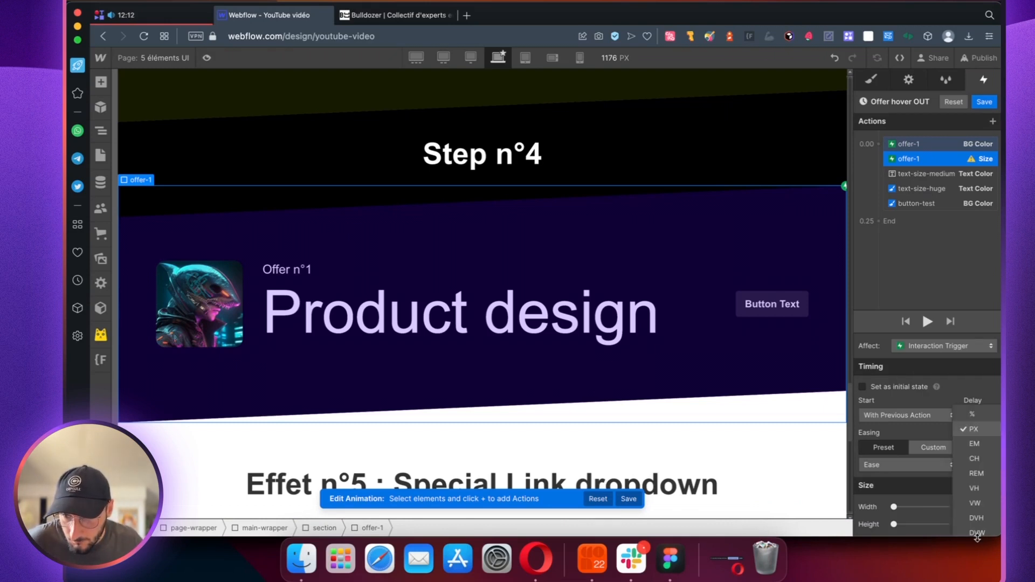
{"action": "left_click", "coordinate": [929, 528]}
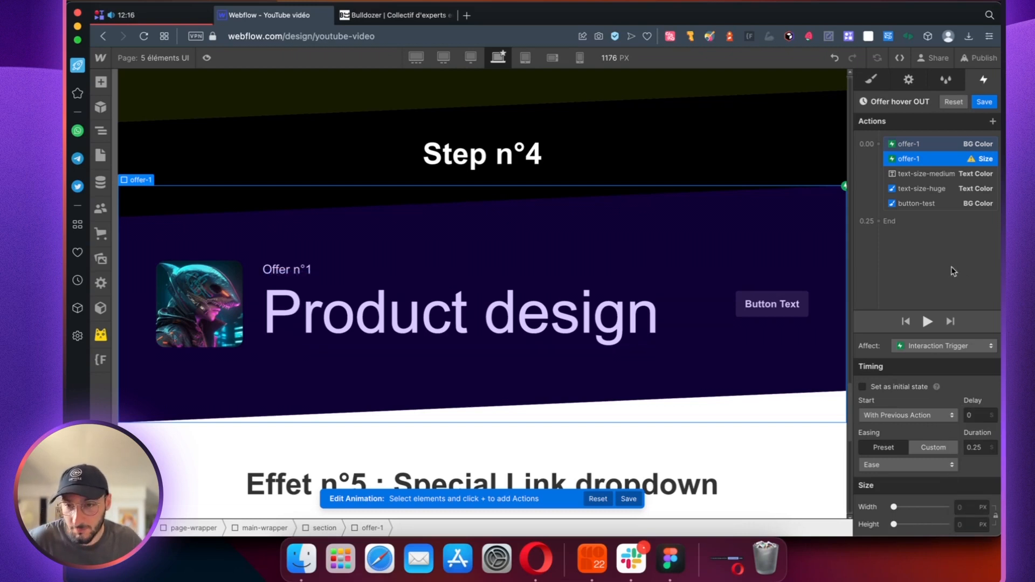
- Set the Text Color actions of text-size-medium and text-size-huge to Bulldozer-violet in the Offer hover OUT animation
{"action": "left_click", "coordinate": [919, 174]}
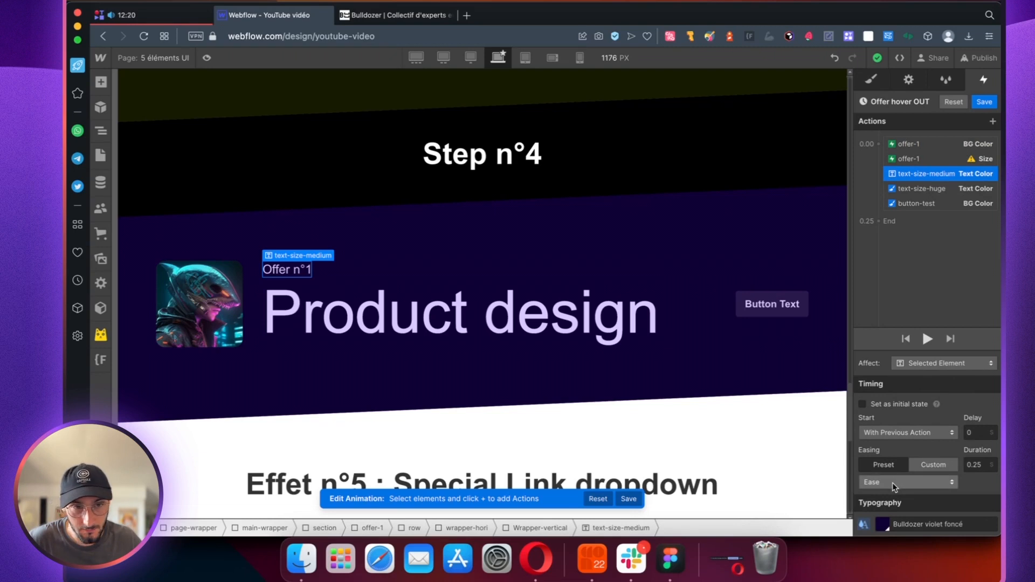
{"action": "left_click", "coordinate": [883, 524]}
{"action": "left_click", "coordinate": [989, 484]}
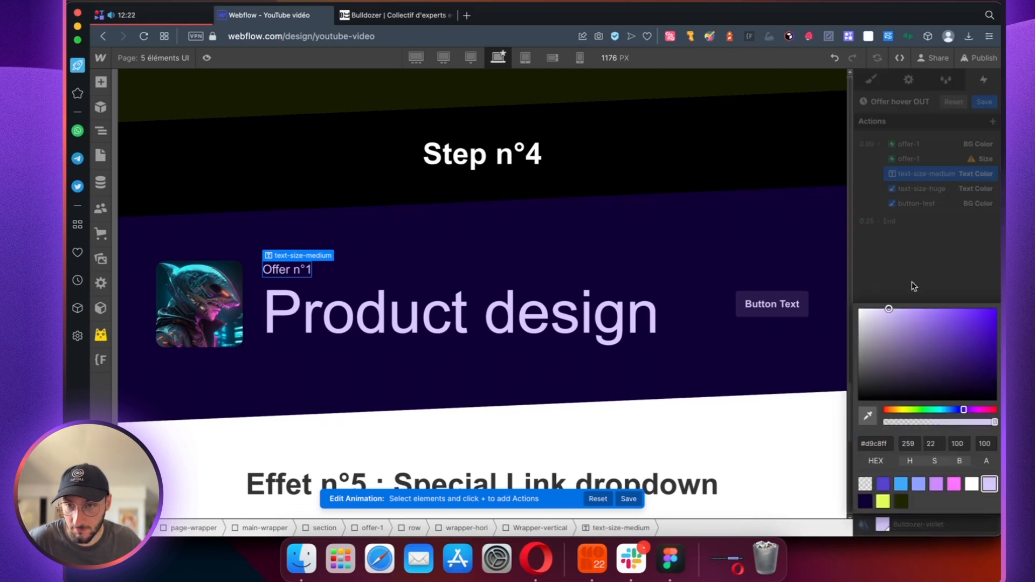
{"action": "left_click", "coordinate": [911, 259]}
{"action": "left_click", "coordinate": [922, 188]}
{"action": "left_click", "coordinate": [883, 524]}
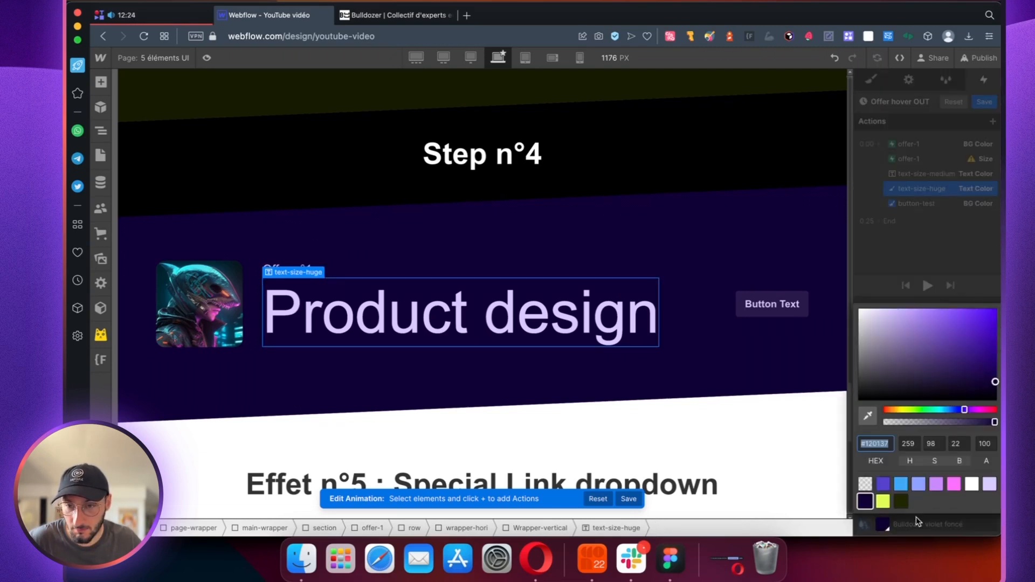
{"action": "left_click", "coordinate": [911, 258]}
- Set the button-test BG Color action to white with 10% opacity
{"action": "left_click", "coordinate": [917, 203]}
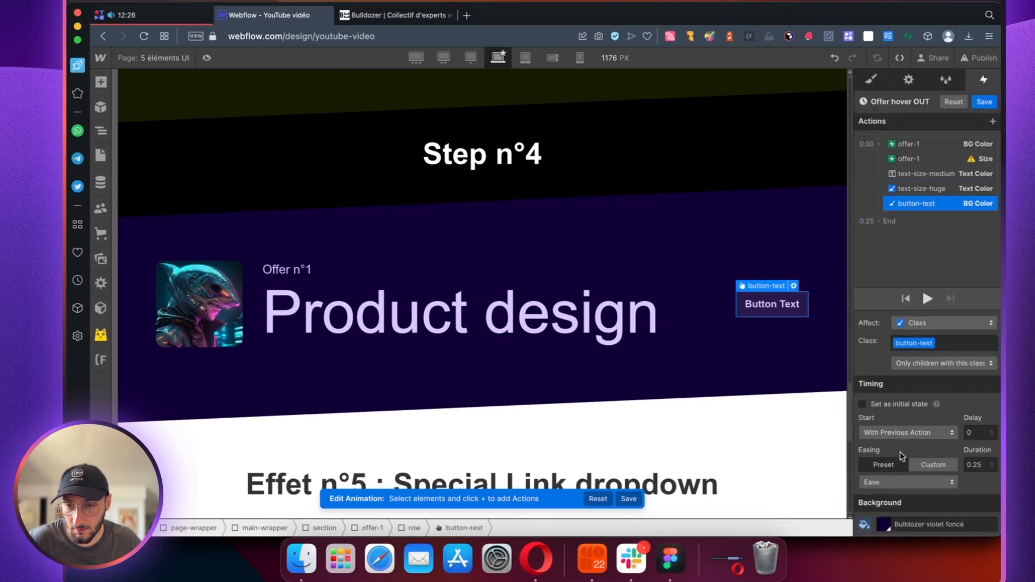
{"action": "left_click", "coordinate": [883, 525]}
{"action": "left_click", "coordinate": [971, 483]}
{"action": "left_click", "coordinate": [985, 444]}
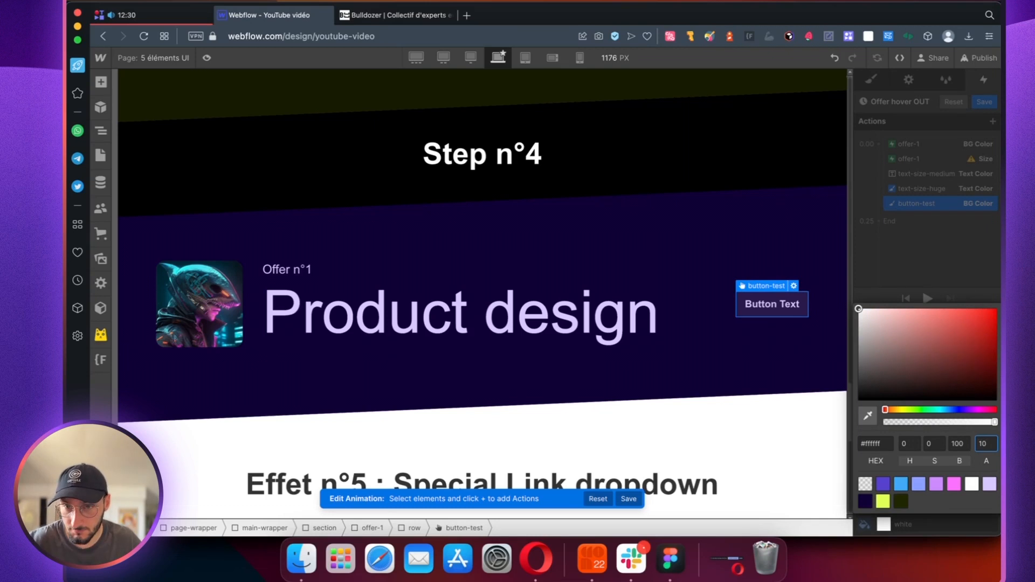
{"action": "left_click", "coordinate": [949, 249]}
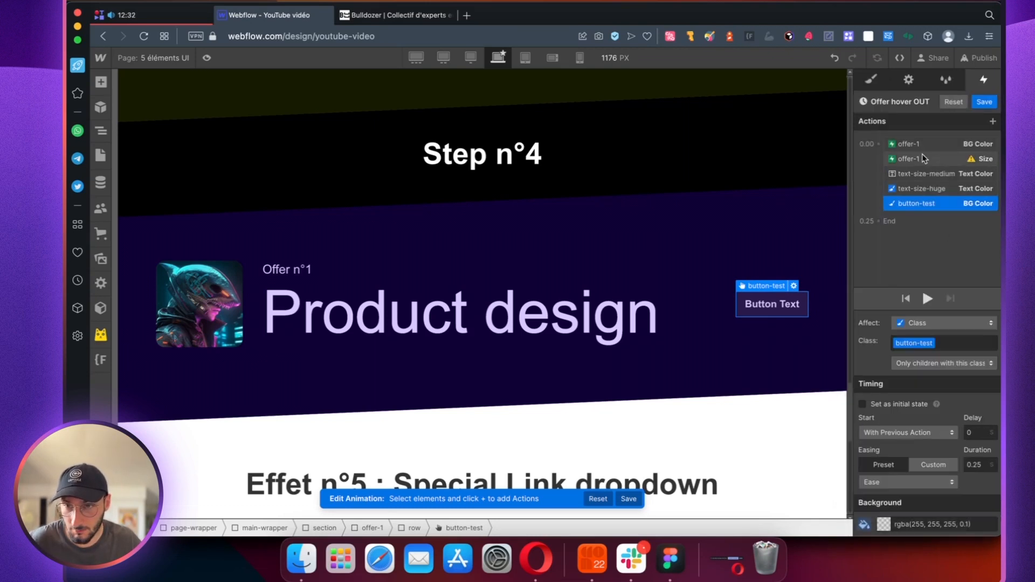
- Set the height in the offer-1 Size action to Auto and save the Offer hover OUT animation
{"action": "left_click", "coordinate": [922, 157]}
{"action": "left_click", "coordinate": [983, 528]}
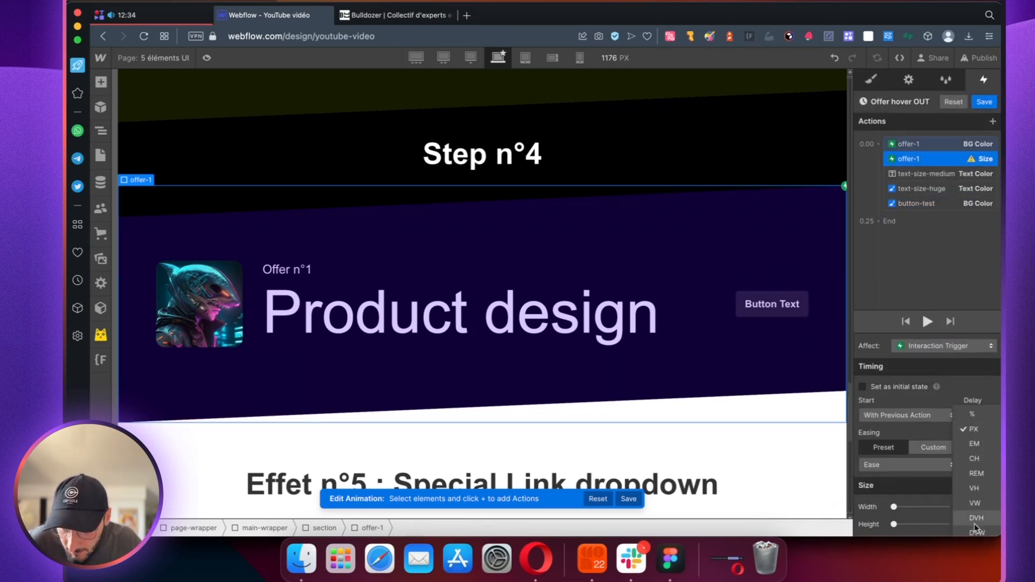
{"action": "left_click", "coordinate": [945, 529]}
{"action": "left_click", "coordinate": [964, 526]}
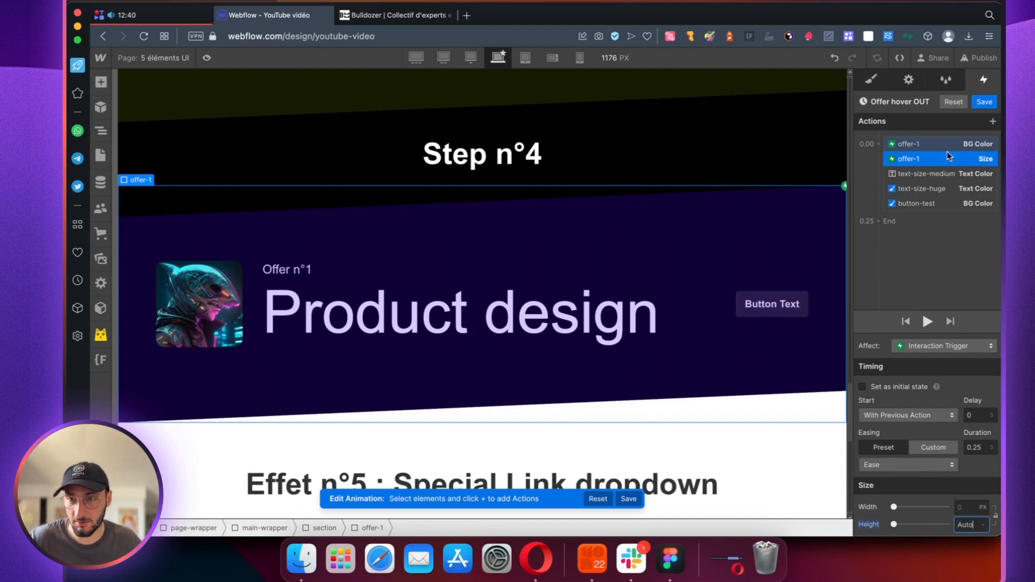
{"action": "left_click", "coordinate": [982, 103]}
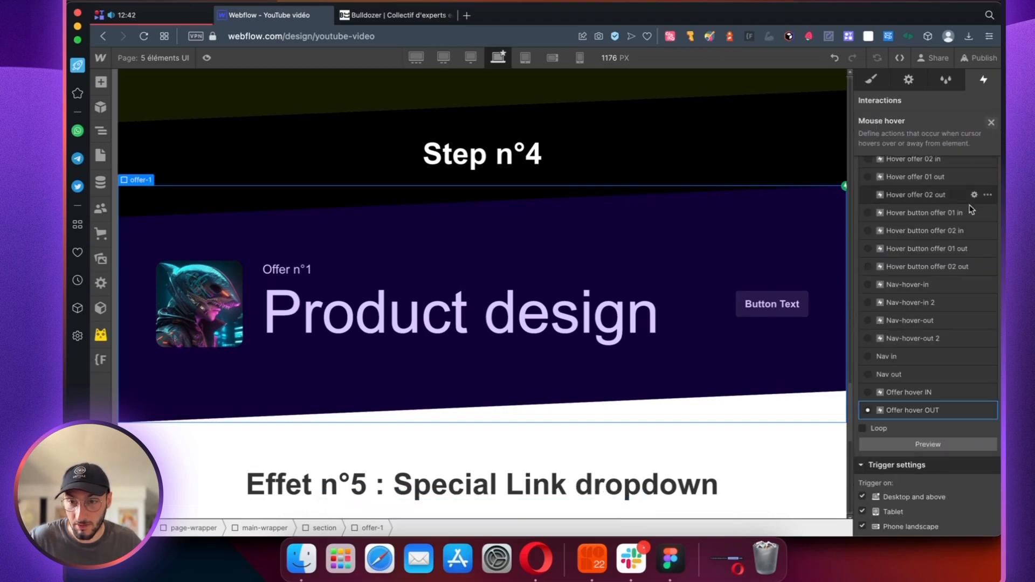
- Preview the offer's hover in and hover out animations on the page
{"action": "left_click", "coordinate": [208, 59]}
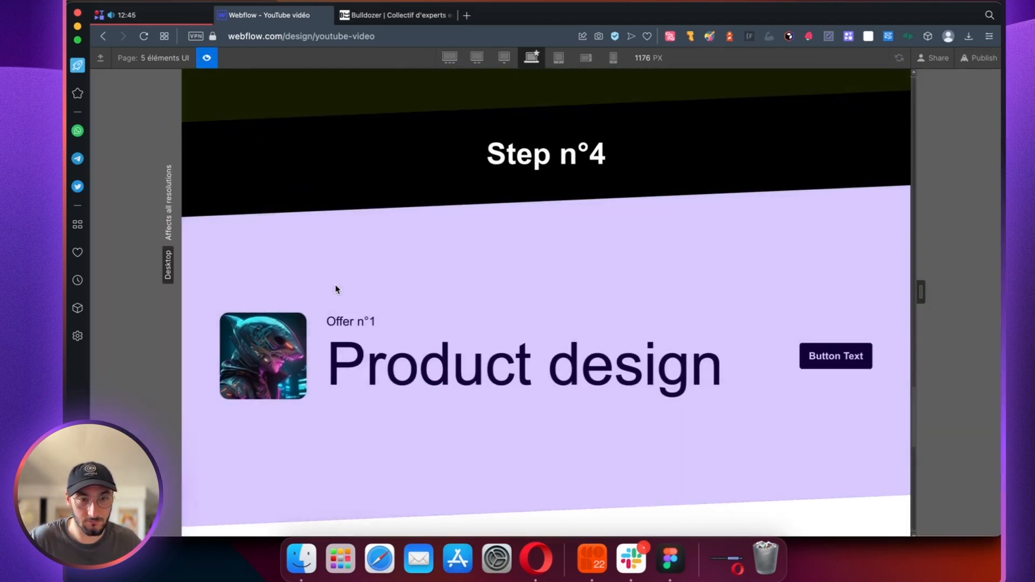
{"action": "scroll", "coordinate": [335, 289], "scroll_direction": "down", "scroll_amount": 3}
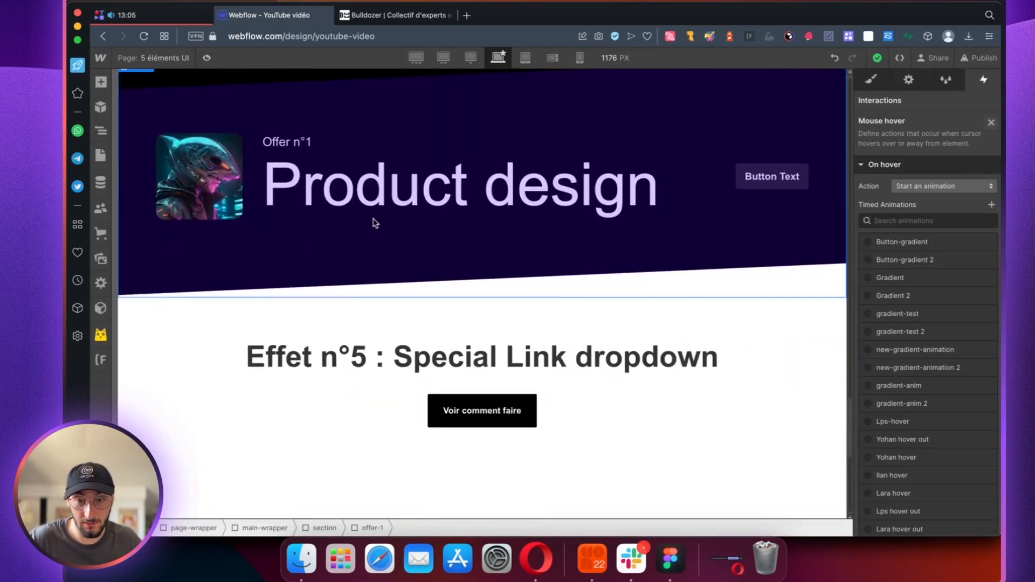
{"action": "scroll", "coordinate": [372, 222], "scroll_direction": "up", "scroll_amount": 5}
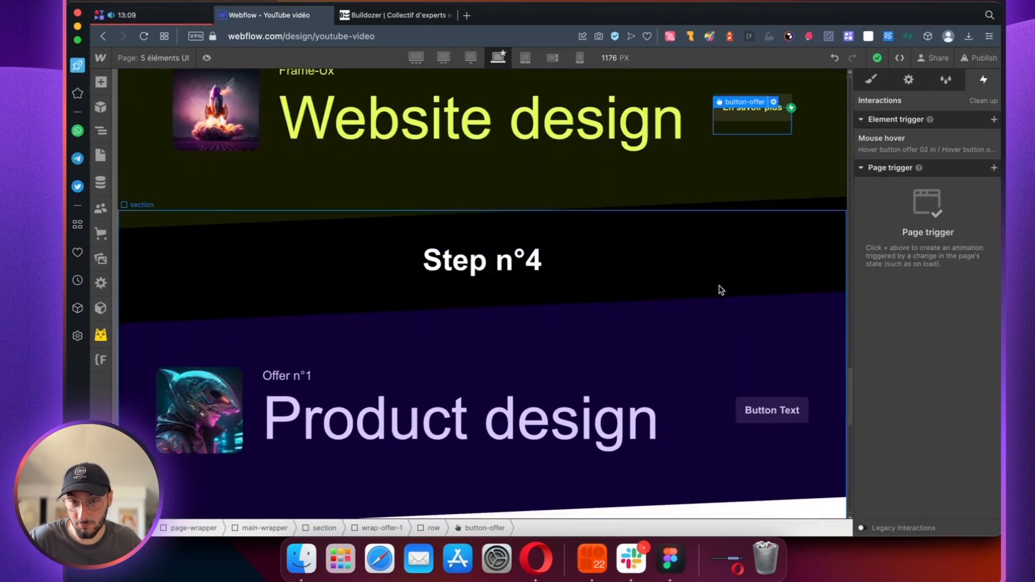
- Add a mouse hover trigger to button-test in the Product design offer and set its On hover action to Start an animation
{"action": "scroll", "coordinate": [721, 289], "scroll_direction": "down", "scroll_amount": 1}
{"action": "left_click", "coordinate": [772, 403]}
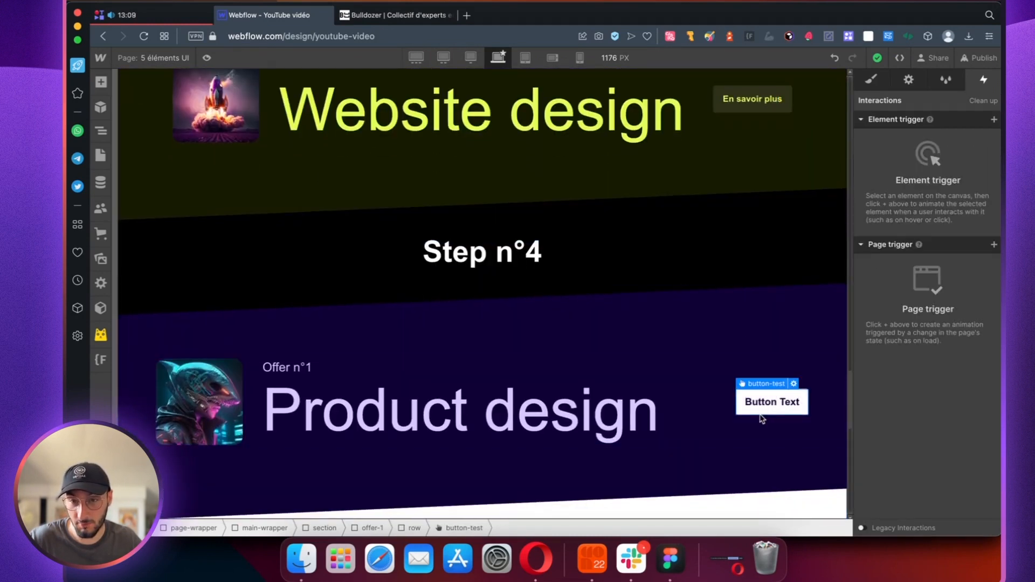
{"action": "left_click", "coordinate": [995, 120]}
{"action": "left_click", "coordinate": [929, 151]}
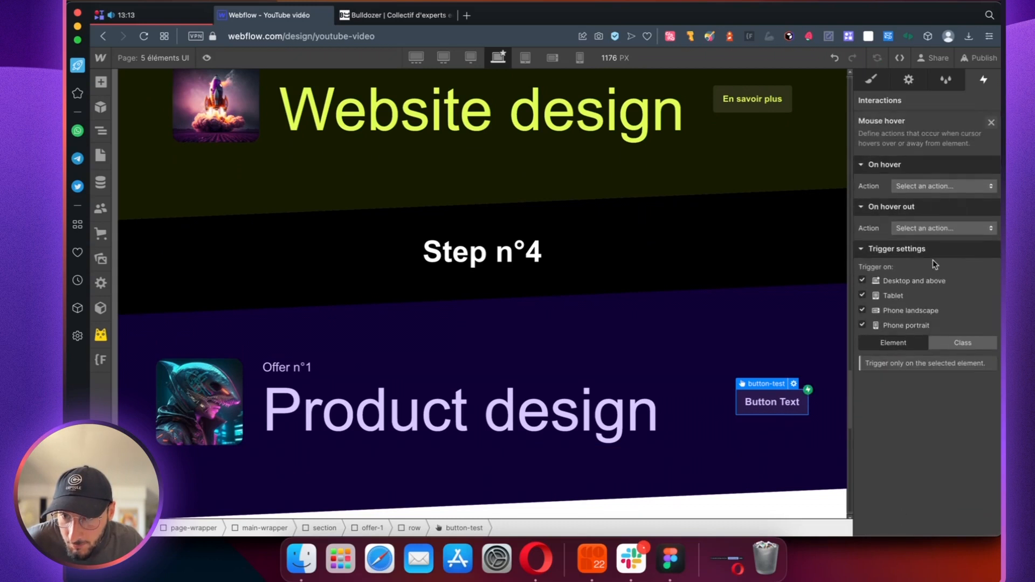
{"action": "left_click", "coordinate": [944, 186]}
{"action": "left_click", "coordinate": [927, 220]}
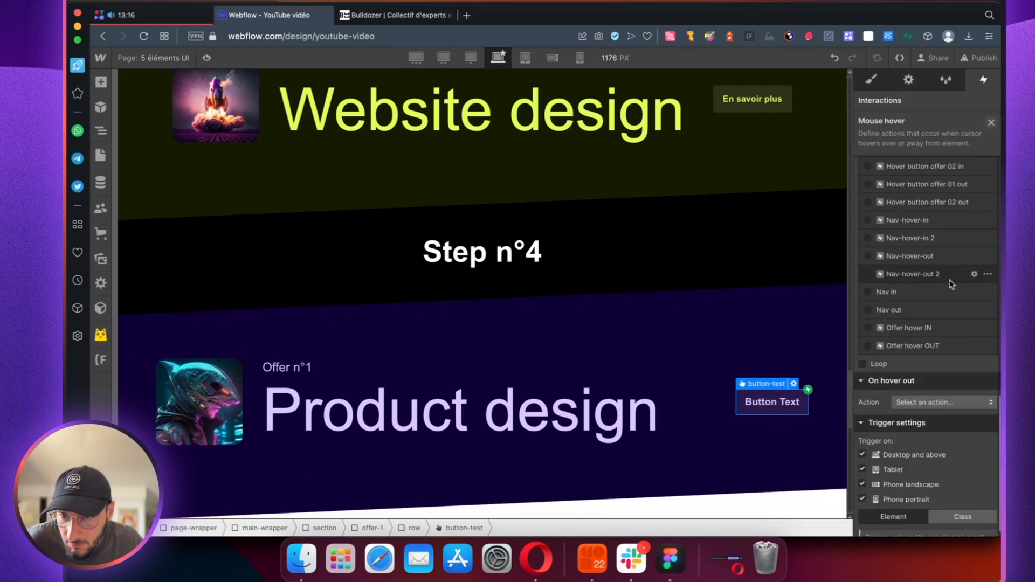
- Create a new timed animation for the button's hover and name it Hover button test IN
{"action": "scroll", "coordinate": [921, 224], "scroll_direction": "up", "scroll_amount": 1}
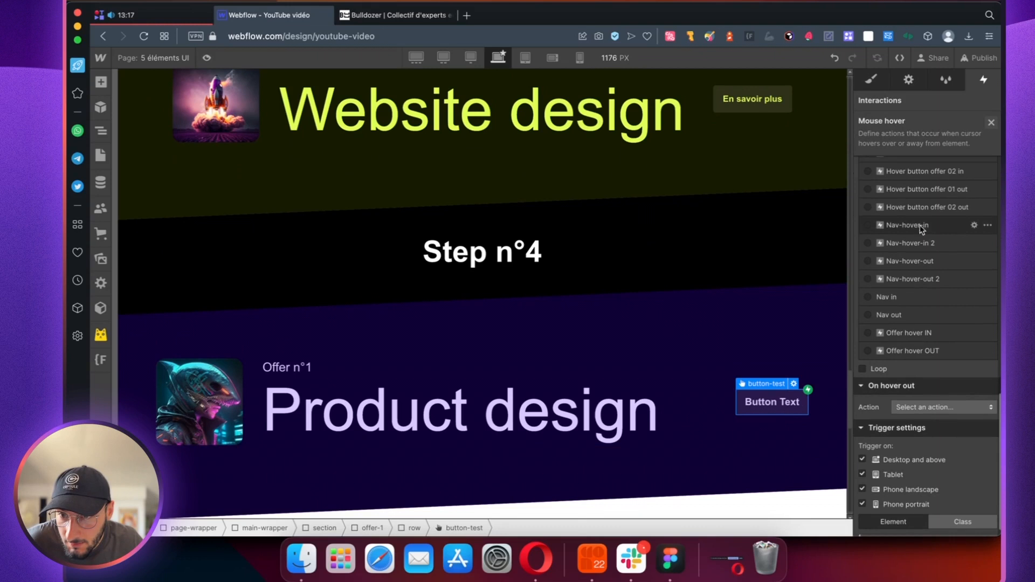
{"action": "scroll", "coordinate": [922, 229], "scroll_direction": "up", "scroll_amount": 4}
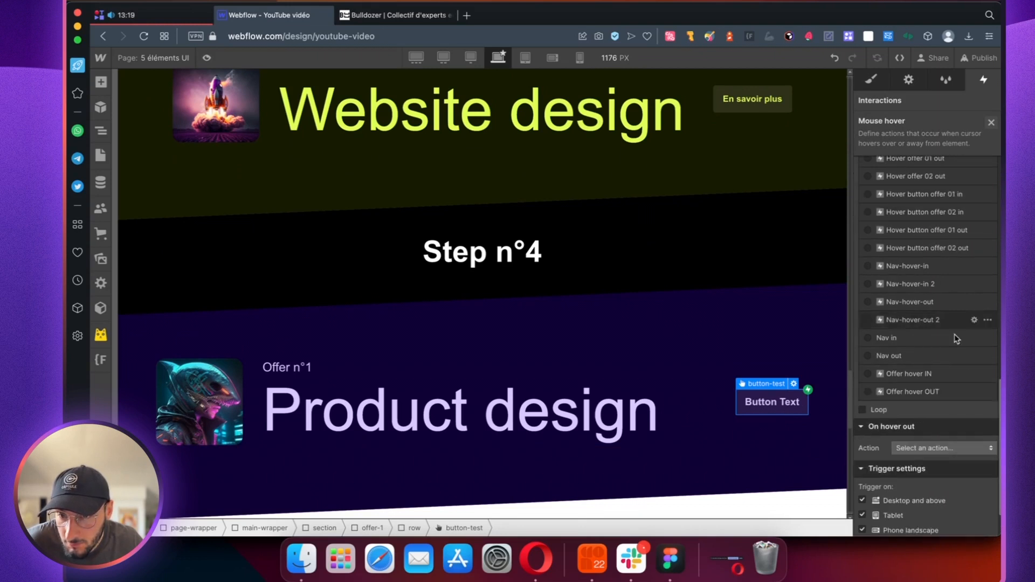
{"action": "scroll", "coordinate": [956, 338], "scroll_direction": "up", "scroll_amount": 10}
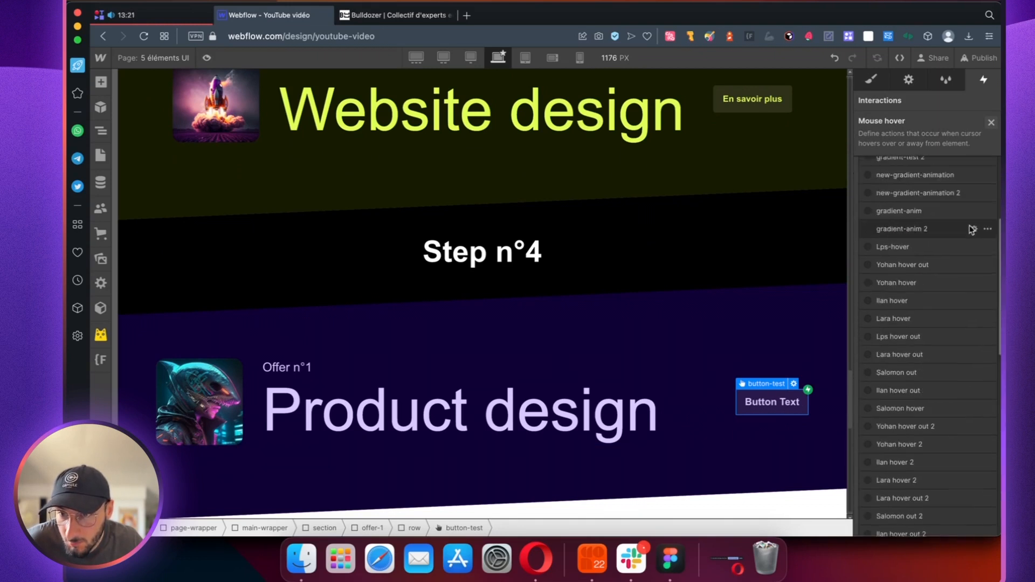
{"action": "scroll", "coordinate": [975, 223], "scroll_direction": "up", "scroll_amount": 8}
{"action": "left_click", "coordinate": [991, 205]}
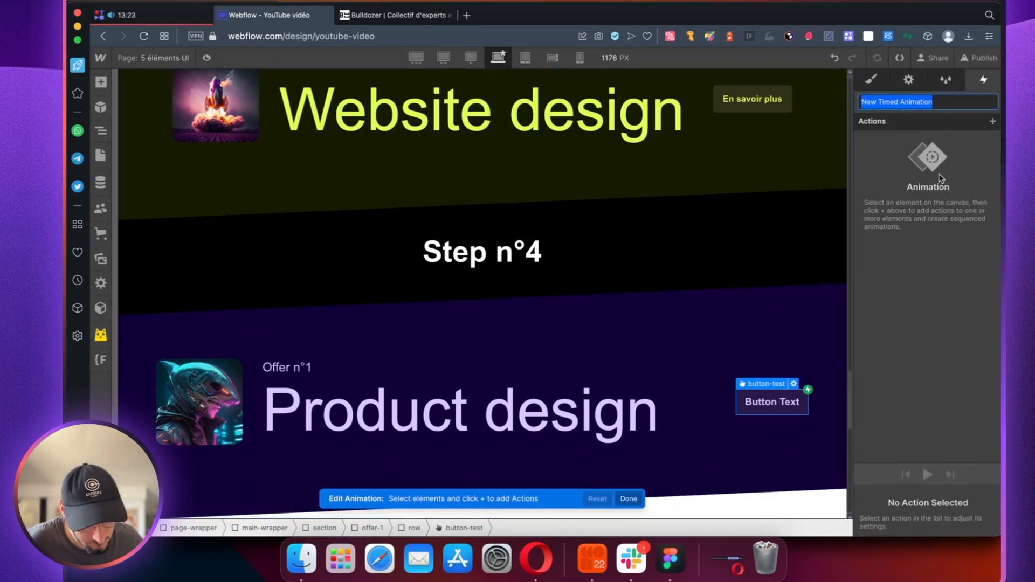
{"action": "type", "text": "Hover button test IN"}
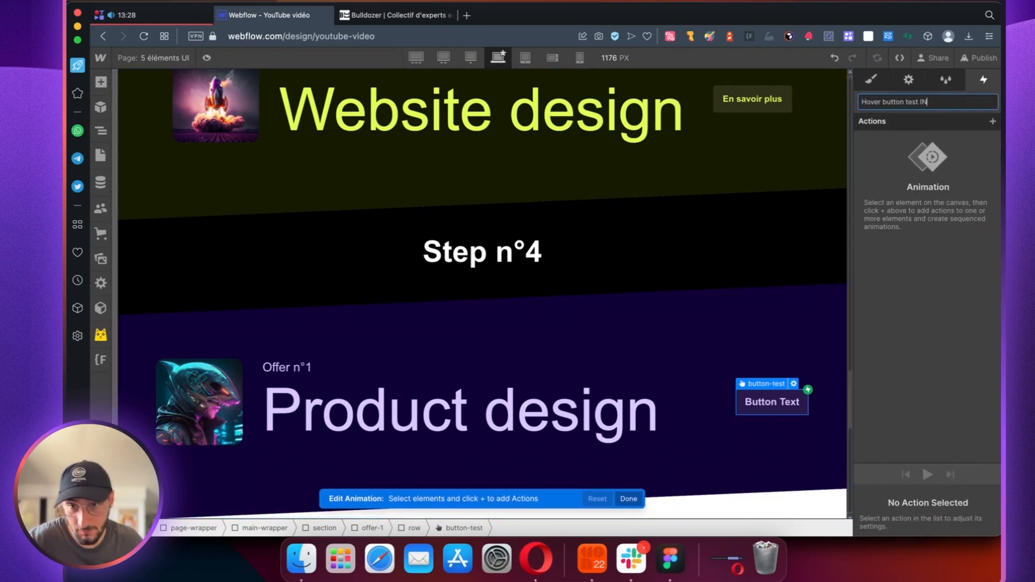
- Confirm the animation name and add a BG Color action on button-test set to white
{"action": "key", "text": "Return"}
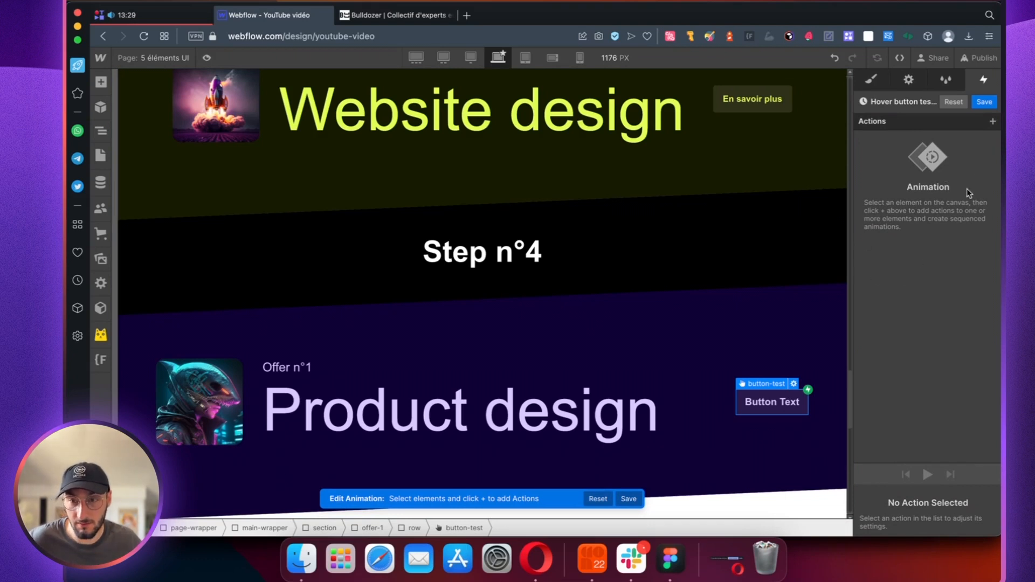
{"action": "left_click", "coordinate": [993, 122]}
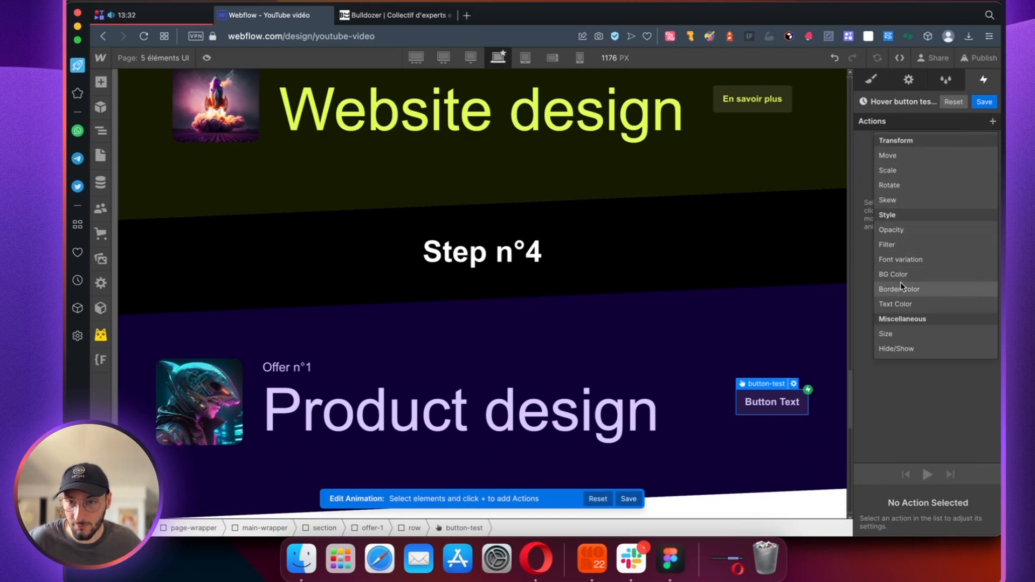
{"action": "left_click", "coordinate": [901, 280]}
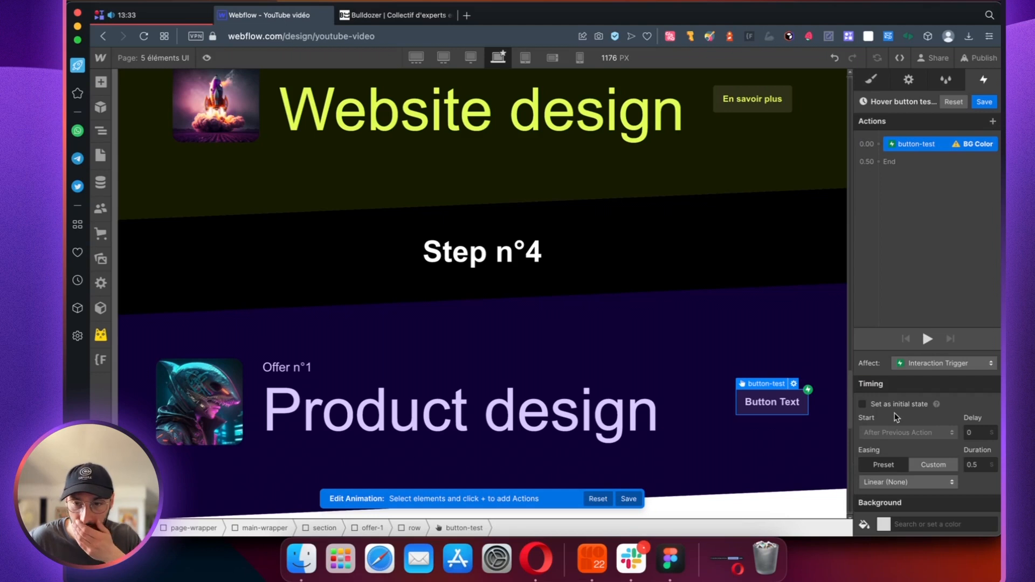
{"action": "left_click", "coordinate": [884, 524]}
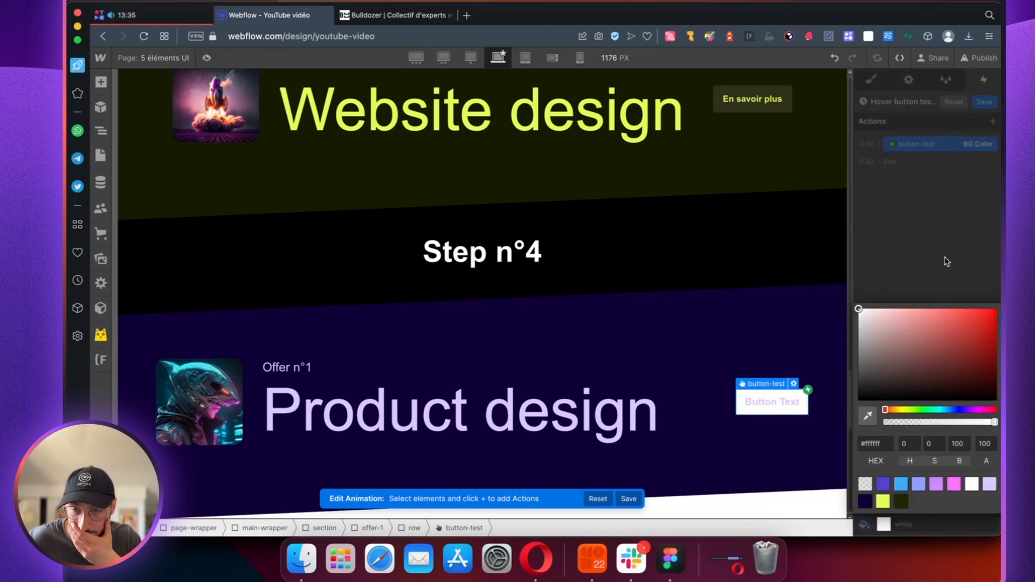
{"action": "left_click", "coordinate": [935, 267]}
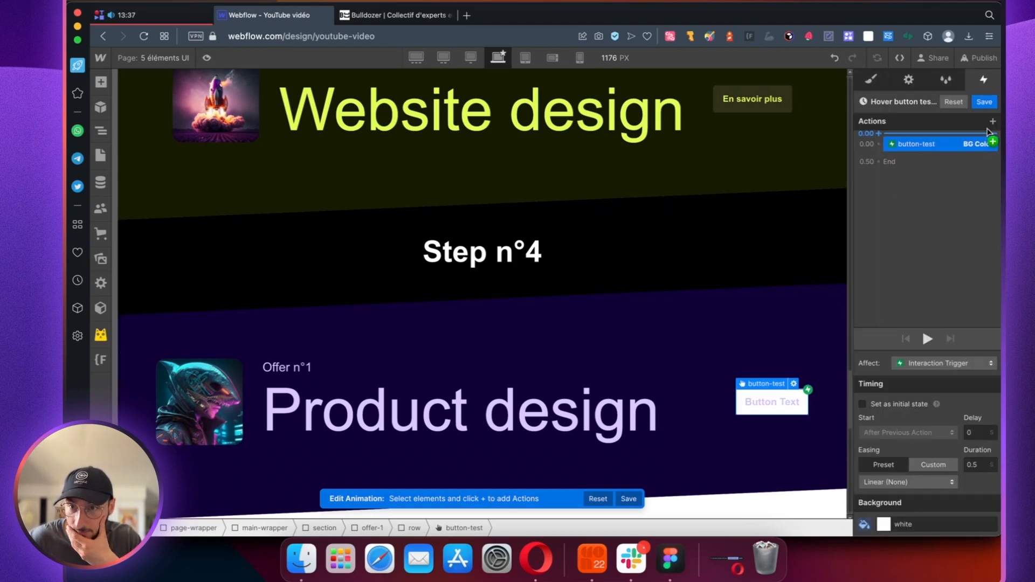
- Add a Text Color action on button-test set to the Bulldozer violet foncé swatch
{"action": "left_click", "coordinate": [992, 121]}
{"action": "left_click", "coordinate": [900, 305]}
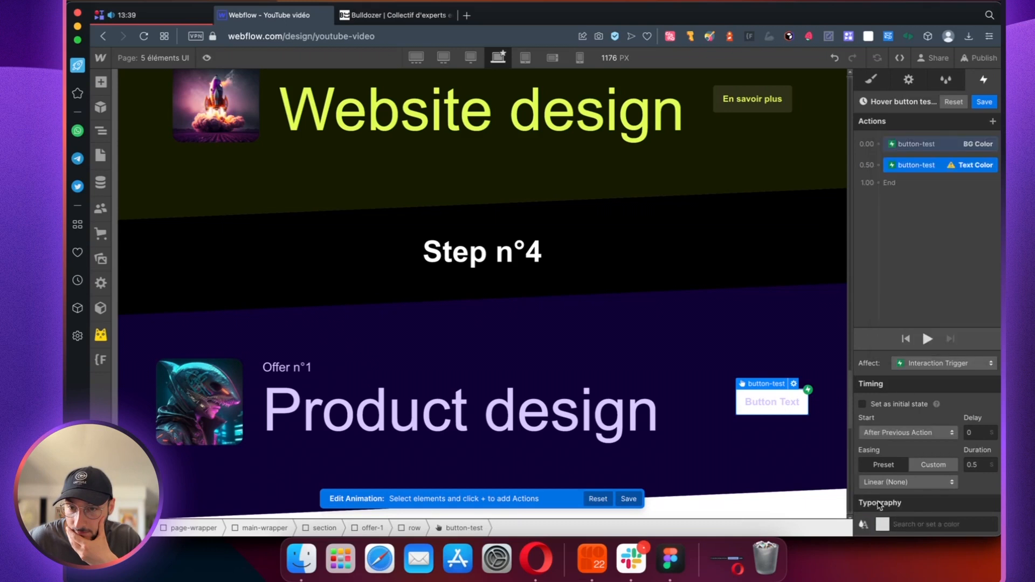
{"action": "left_click", "coordinate": [881, 525]}
{"action": "left_click", "coordinate": [869, 505]}
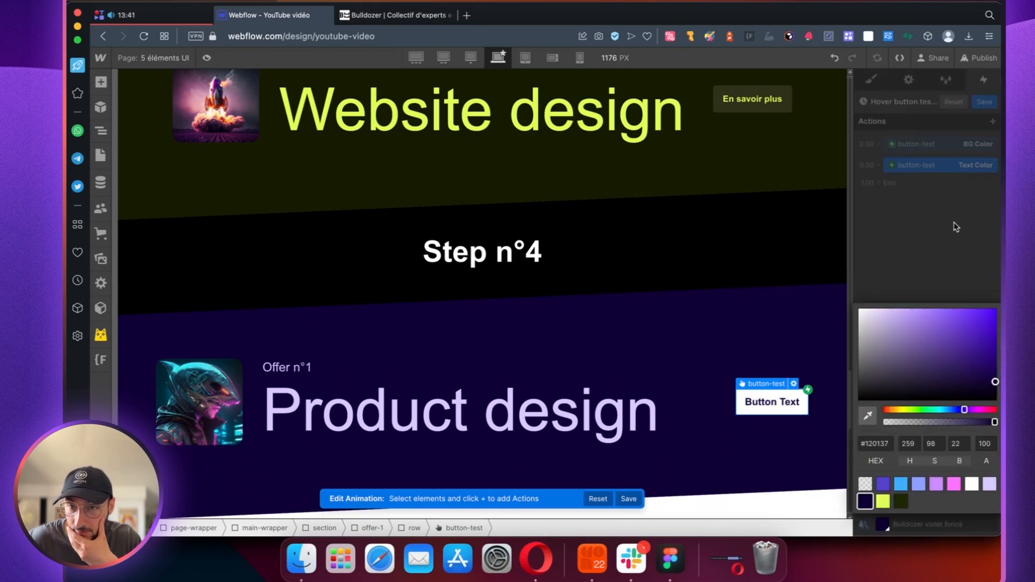
{"action": "left_click", "coordinate": [956, 226]}
- Set the button-test BG Color action's easing to Ease and its duration to 0.25
{"action": "left_click", "coordinate": [938, 144]}
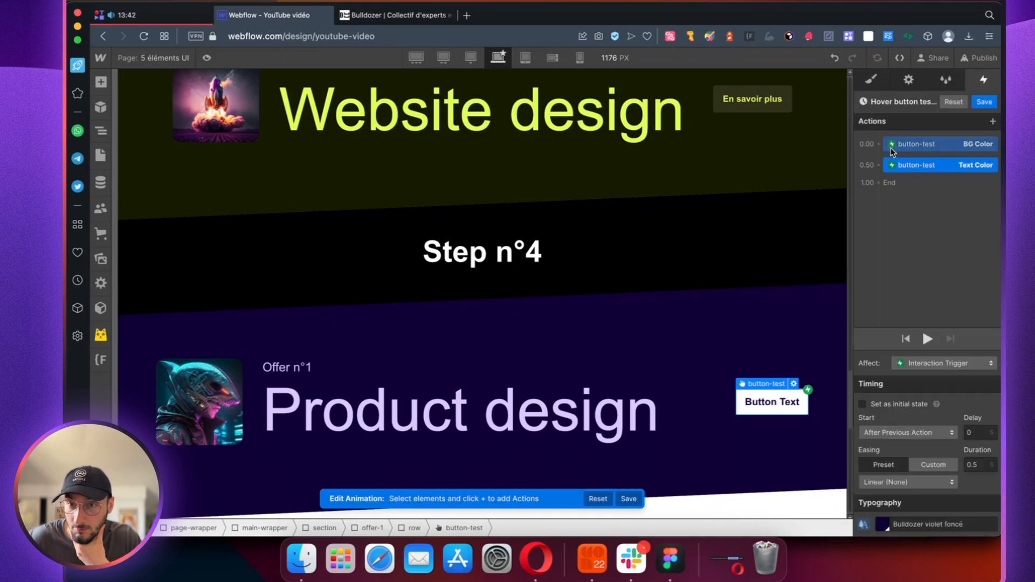
{"action": "left_click", "coordinate": [887, 483]}
{"action": "left_click", "coordinate": [888, 112]}
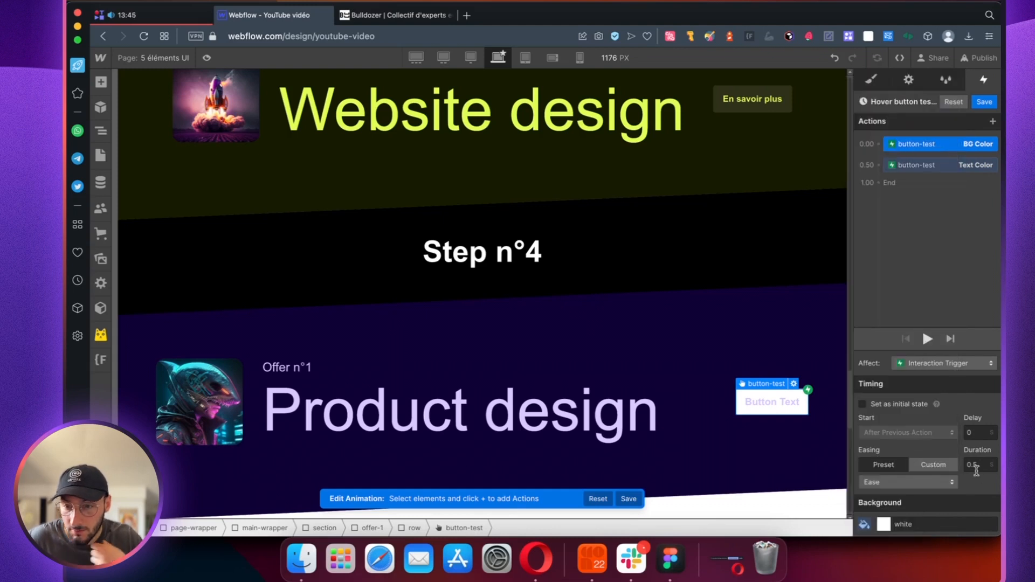
{"action": "double_click", "coordinate": [974, 464]}
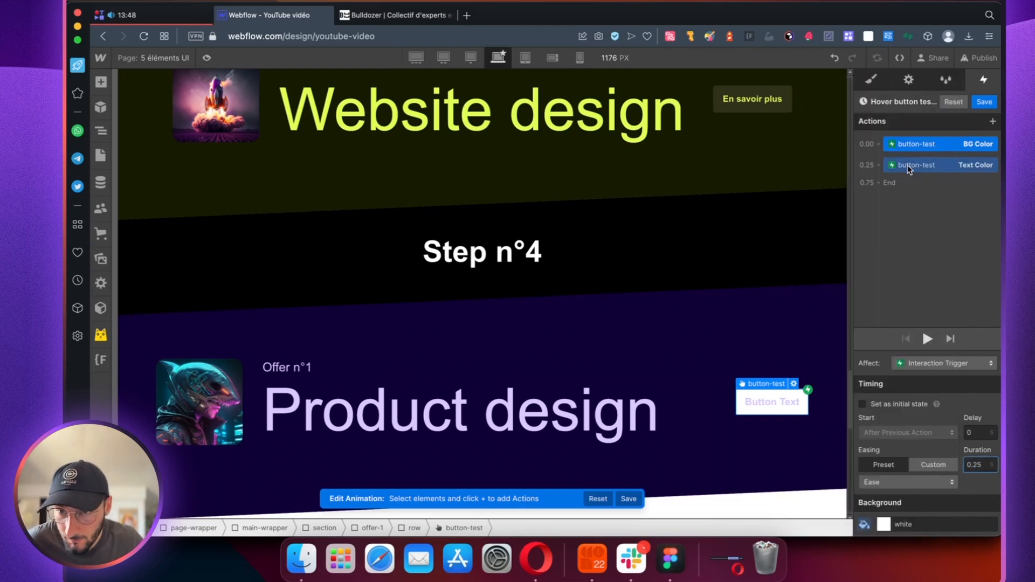
- Set the Text Color action to start With Previous Action with Ease easing and 0.25 duration, and save the animation
{"action": "left_click", "coordinate": [917, 165]}
{"action": "left_click", "coordinate": [908, 433]}
{"action": "left_click", "coordinate": [896, 430]}
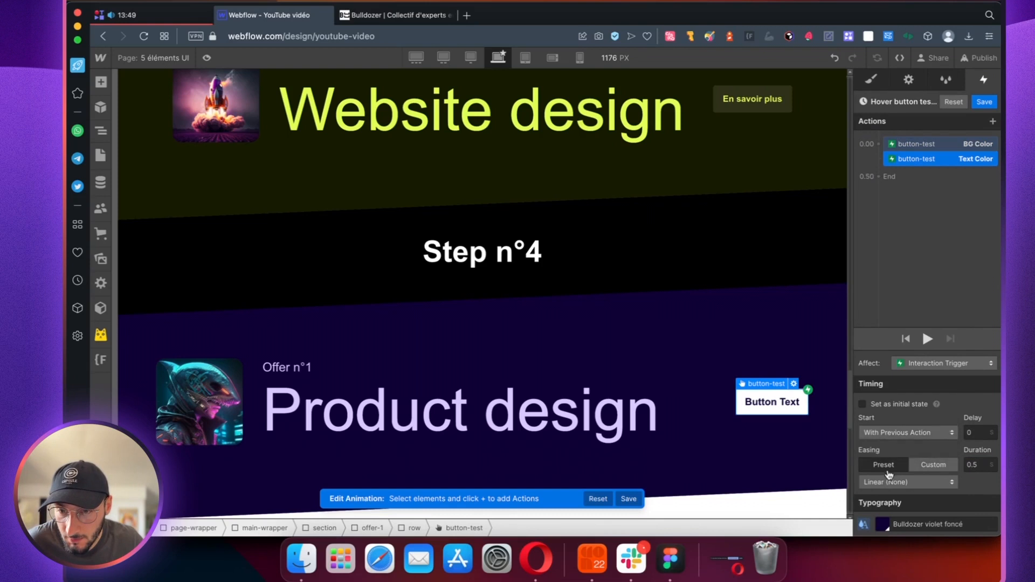
{"action": "left_click", "coordinate": [890, 481]}
{"action": "left_click", "coordinate": [887, 108]}
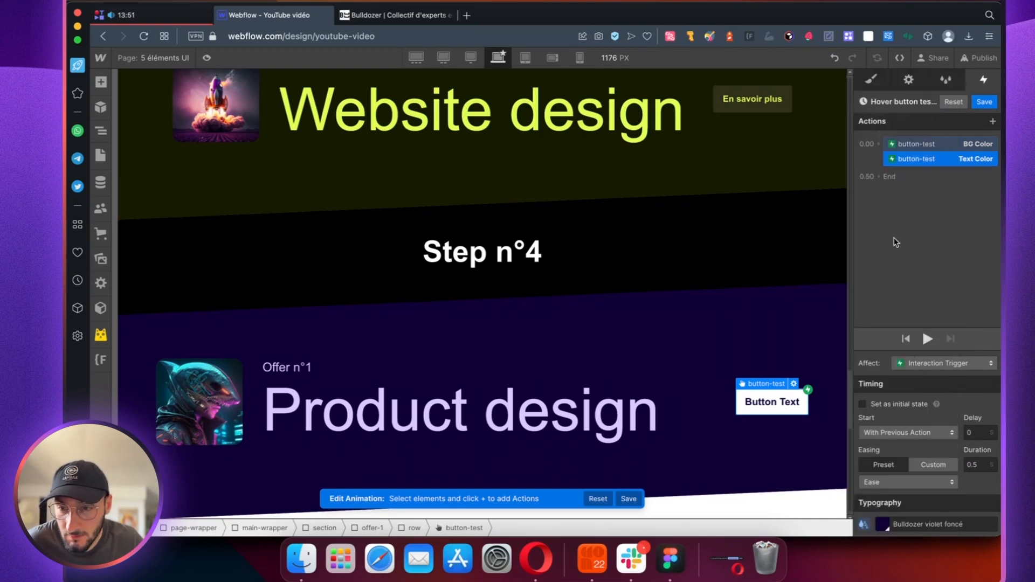
{"action": "double_click", "coordinate": [974, 463]}
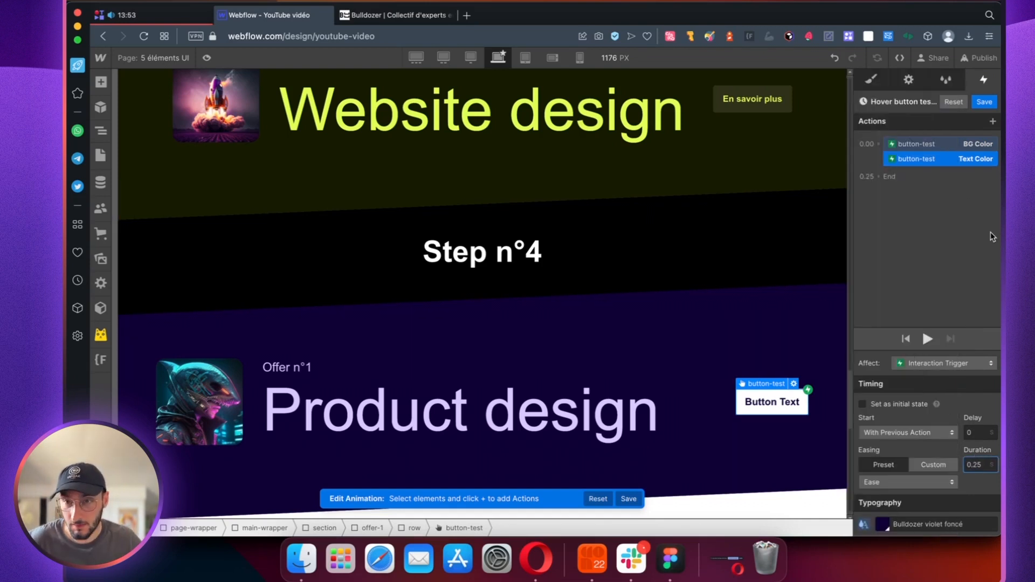
{"action": "left_click", "coordinate": [954, 196]}
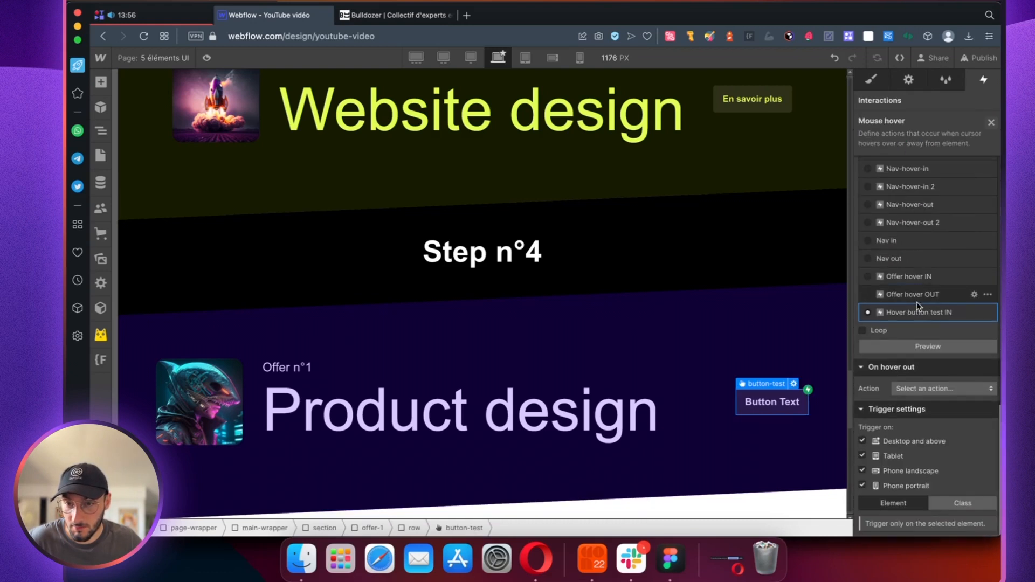
- Set the On hover out action to Start an animation and duplicate the Hover button test IN animation
{"action": "left_click", "coordinate": [917, 386]}
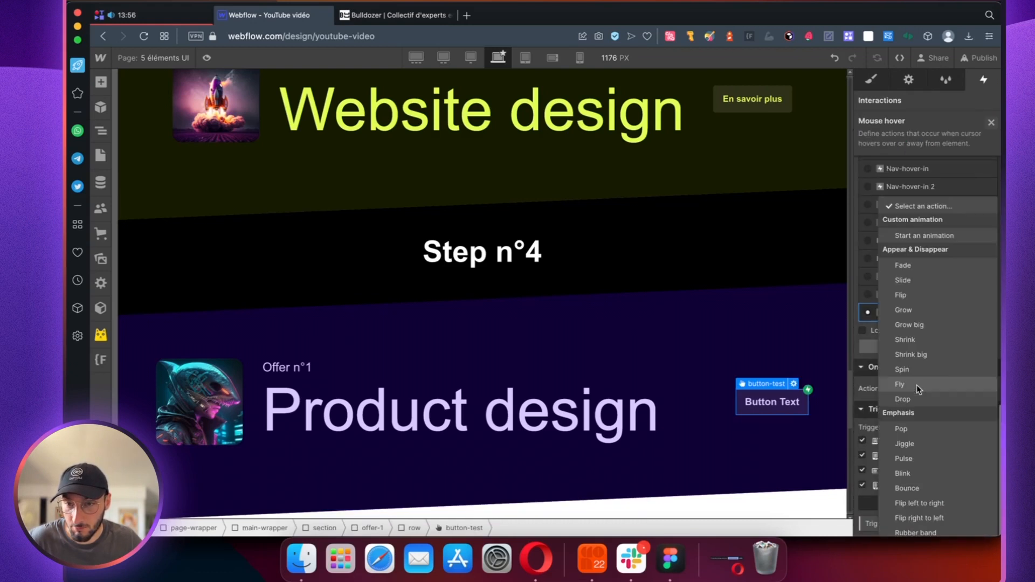
{"action": "left_click", "coordinate": [915, 240]}
{"action": "scroll", "coordinate": [934, 344], "scroll_direction": "down", "scroll_amount": 12}
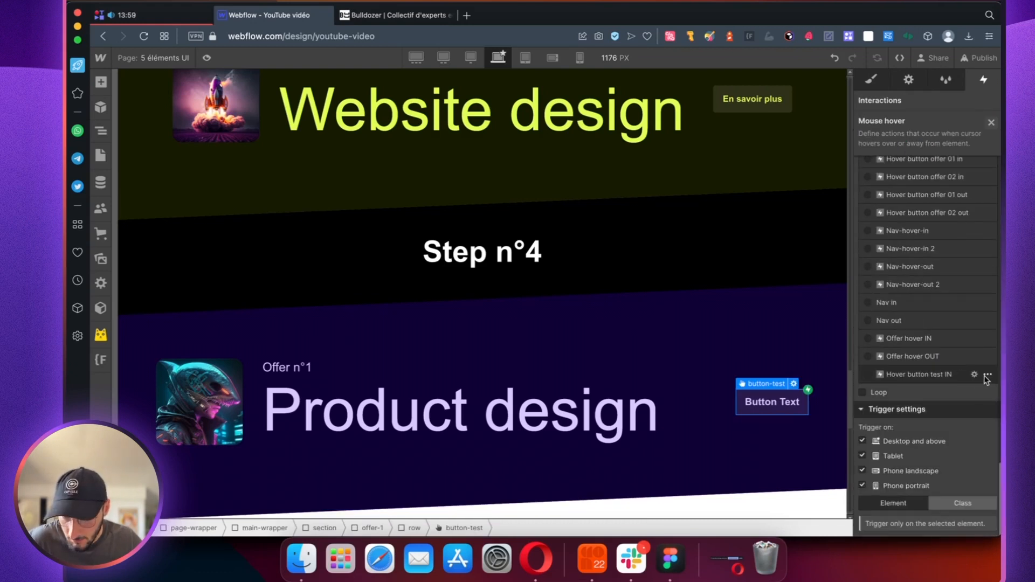
{"action": "left_click", "coordinate": [988, 376]}
{"action": "left_click", "coordinate": [962, 421]}
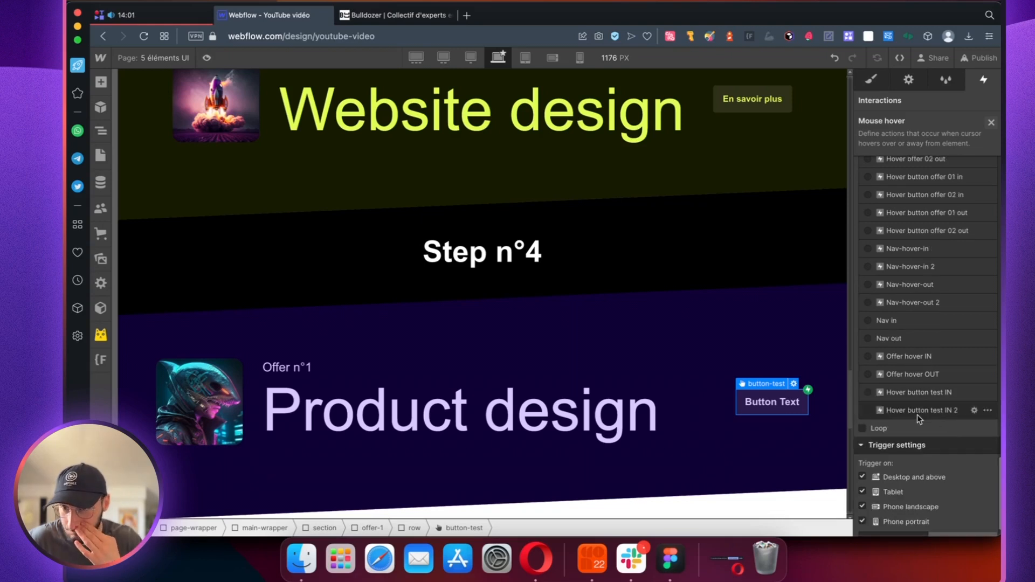
- Open the duplicated animation and rename it Hover button test OUT
{"action": "left_click", "coordinate": [914, 411]}
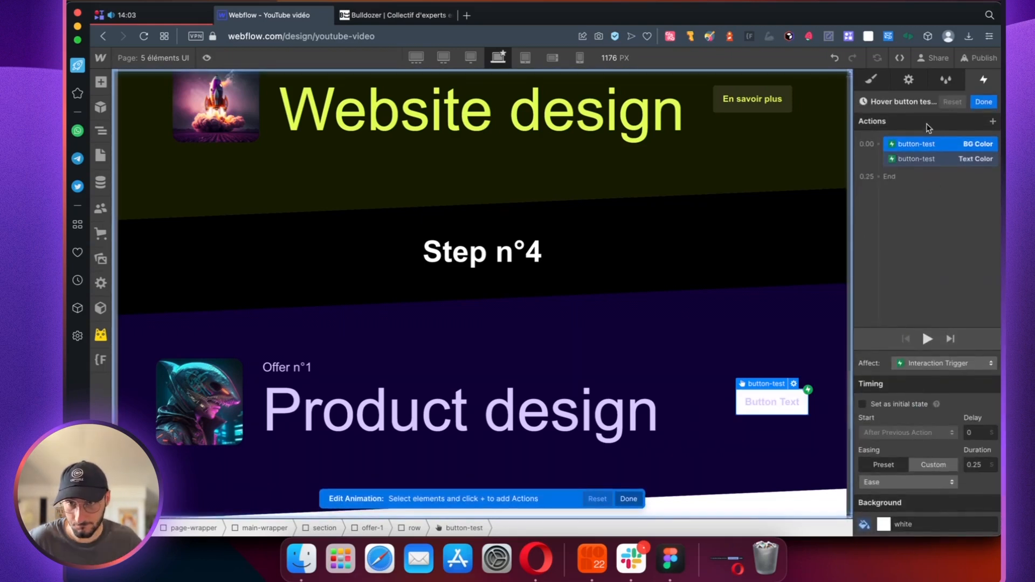
{"action": "left_click", "coordinate": [944, 103]}
{"action": "left_click", "coordinate": [945, 103]}
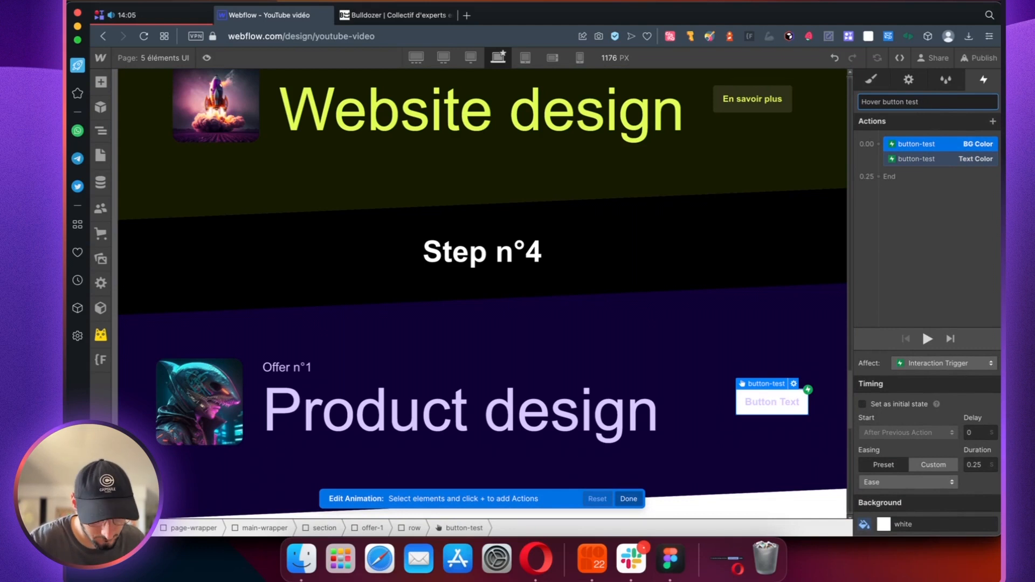
{"action": "type", "text": "OUT"}
{"action": "key", "text": "Return"}
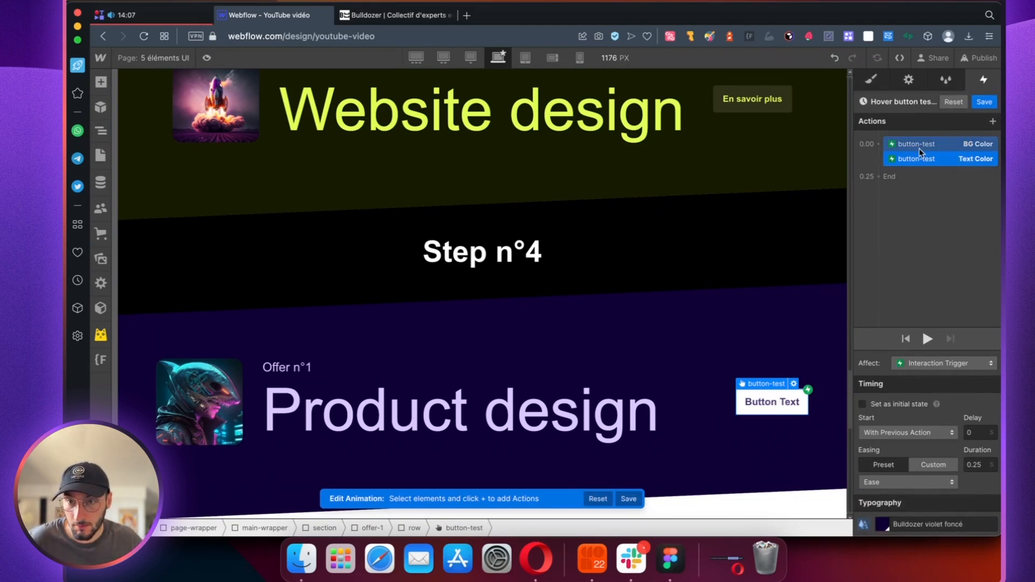
- Set the BG Color action of Hover button test OUT to the dark violet Bulldozer swatch
{"action": "left_click", "coordinate": [884, 522]}
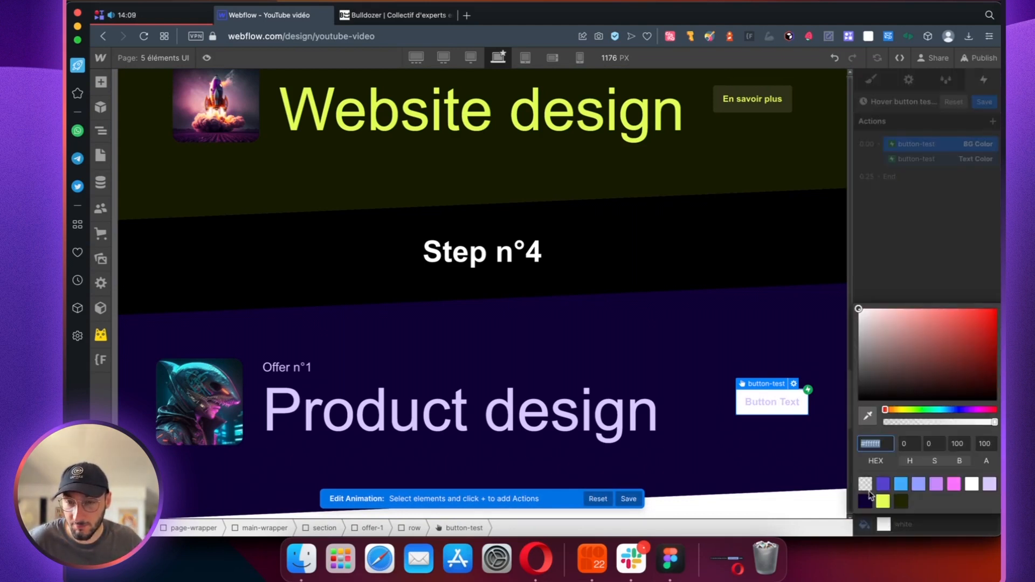
{"action": "left_click", "coordinate": [863, 505]}
{"action": "left_click", "coordinate": [934, 255]}
- Set the Text Color action of Hover button test OUT to Bulldozer-violet and save the animation
{"action": "left_click", "coordinate": [918, 159]}
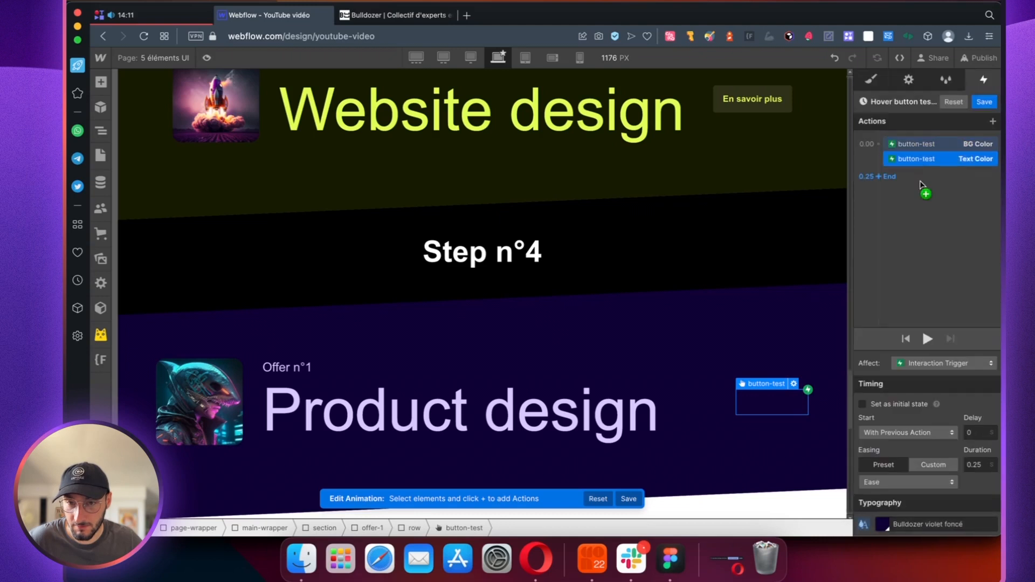
{"action": "left_click", "coordinate": [879, 524]}
{"action": "left_click", "coordinate": [987, 487]}
{"action": "left_click", "coordinate": [941, 282]}
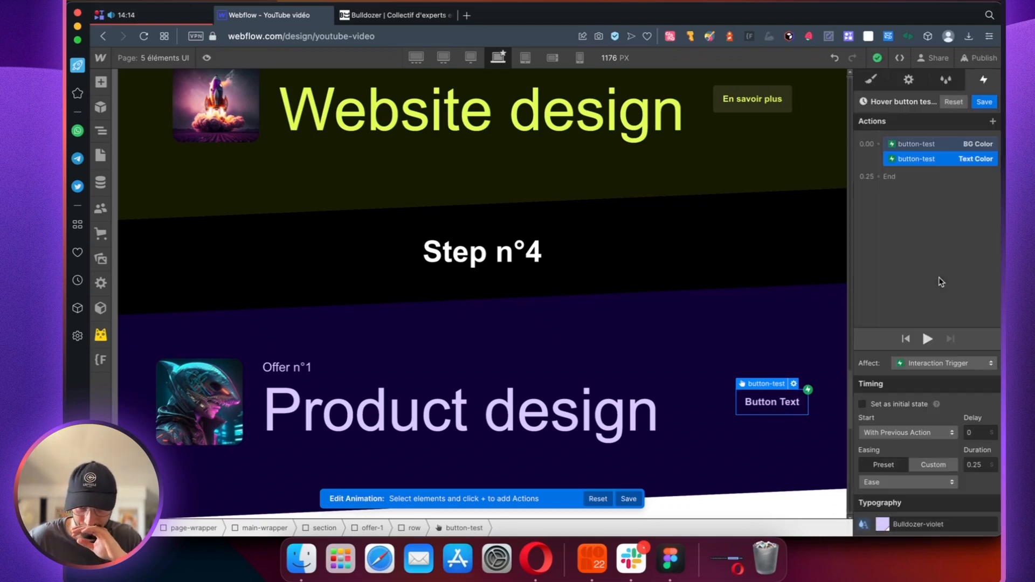
{"action": "left_click", "coordinate": [985, 101]}
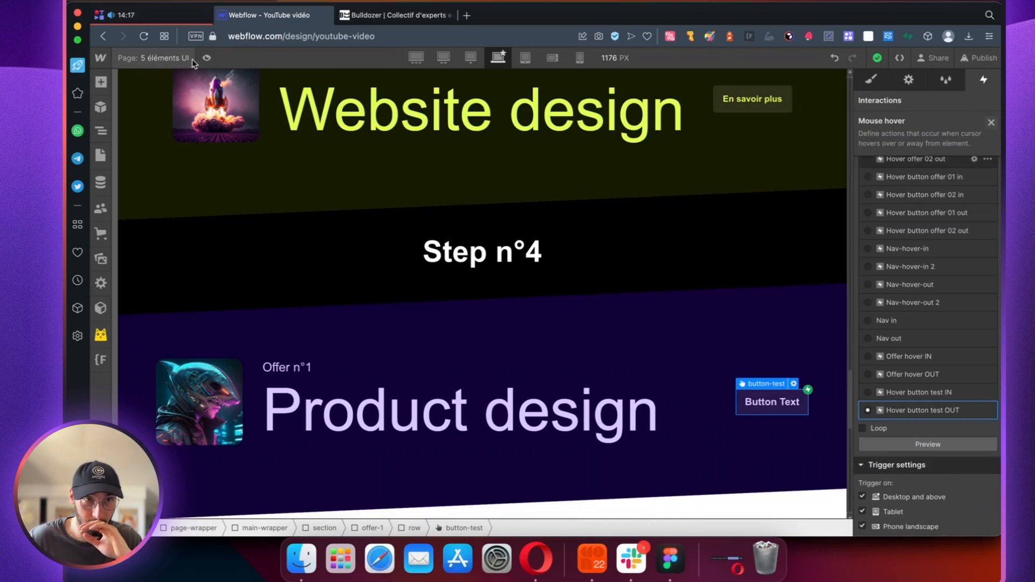
- Preview the Product design offer and its button hover animations on the page
{"action": "left_click", "coordinate": [206, 58]}
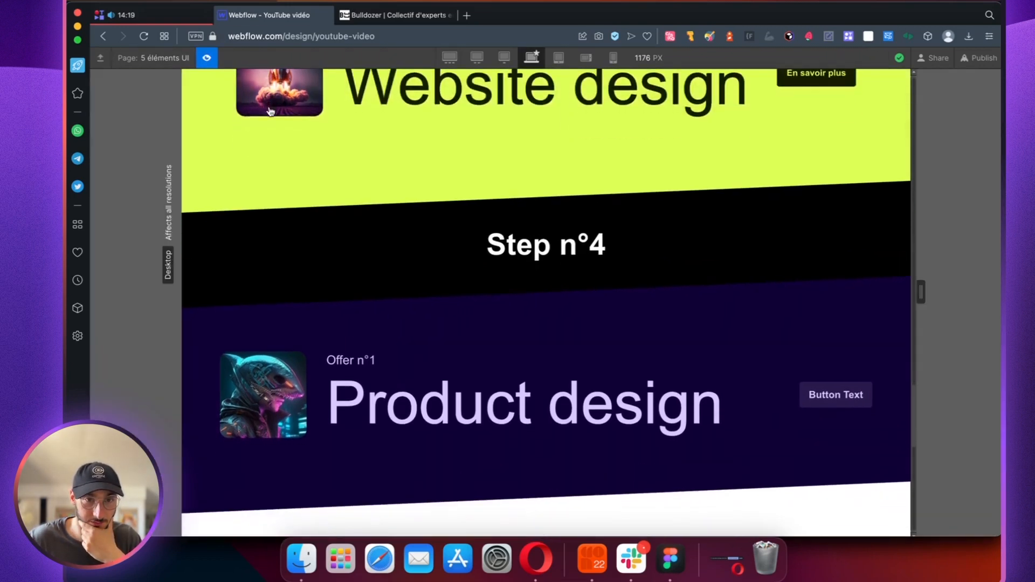
{"action": "scroll", "coordinate": [277, 188], "scroll_direction": "down", "scroll_amount": 4}
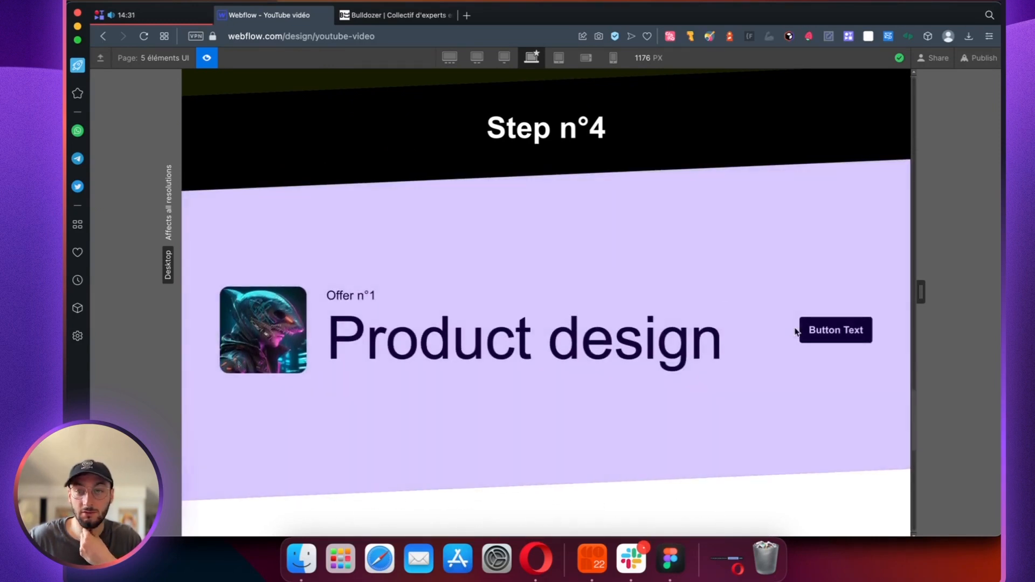
{"action": "scroll", "coordinate": [485, 287], "scroll_direction": "up", "scroll_amount": 5}
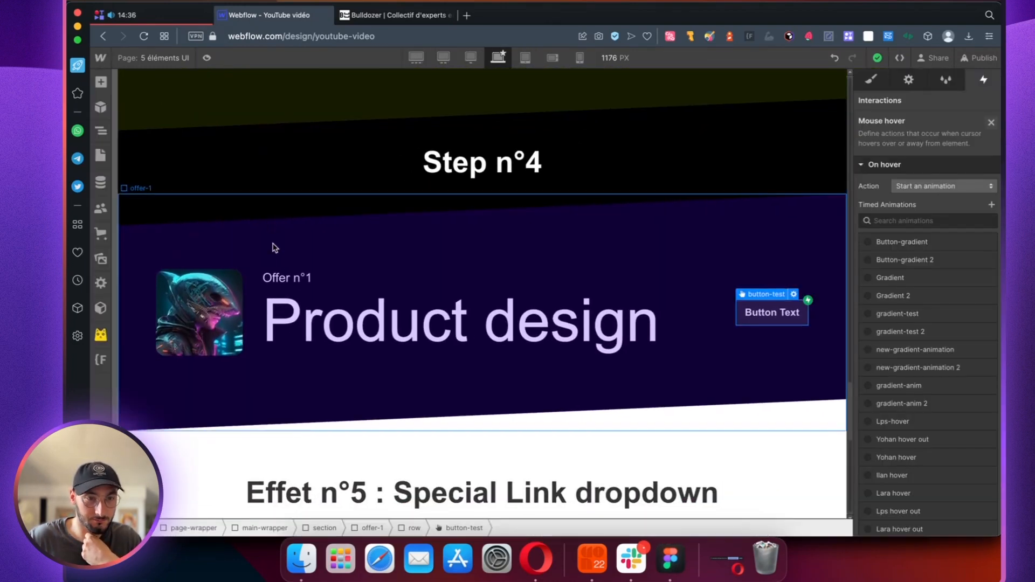
- Select the offer-1 block and set its cursor style to pointer
{"action": "left_click", "coordinate": [275, 248]}
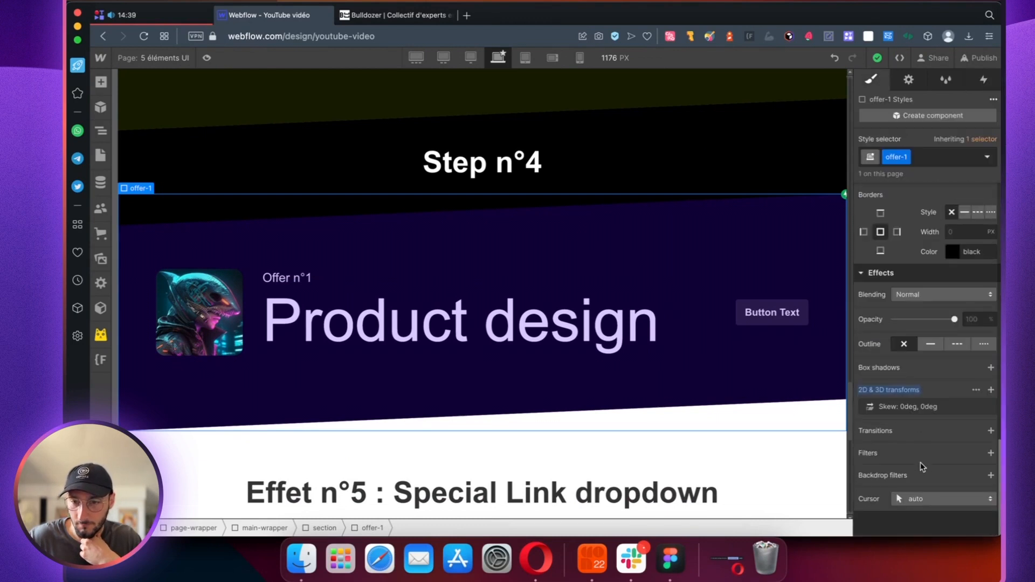
{"action": "left_click", "coordinate": [944, 499]}
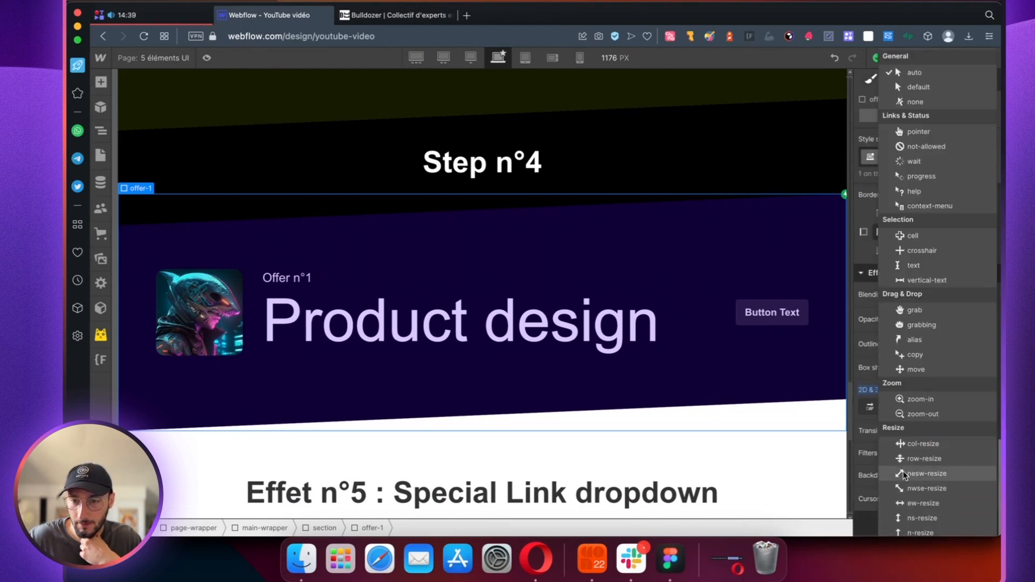
{"action": "left_click", "coordinate": [919, 132]}
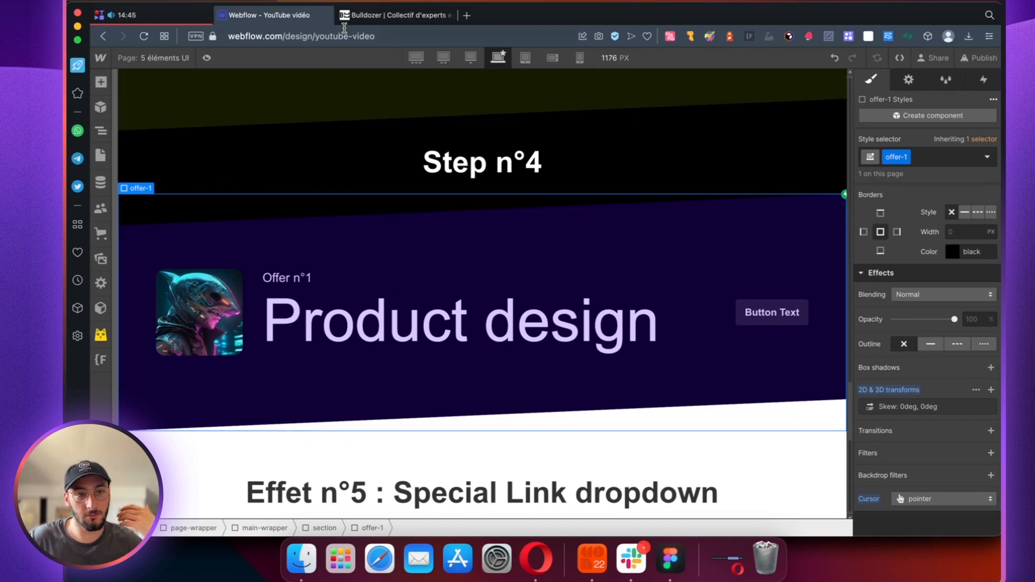
- Add a link block to the section containing offer-1 and locate it in the page structure
{"action": "left_click", "coordinate": [377, 15]}
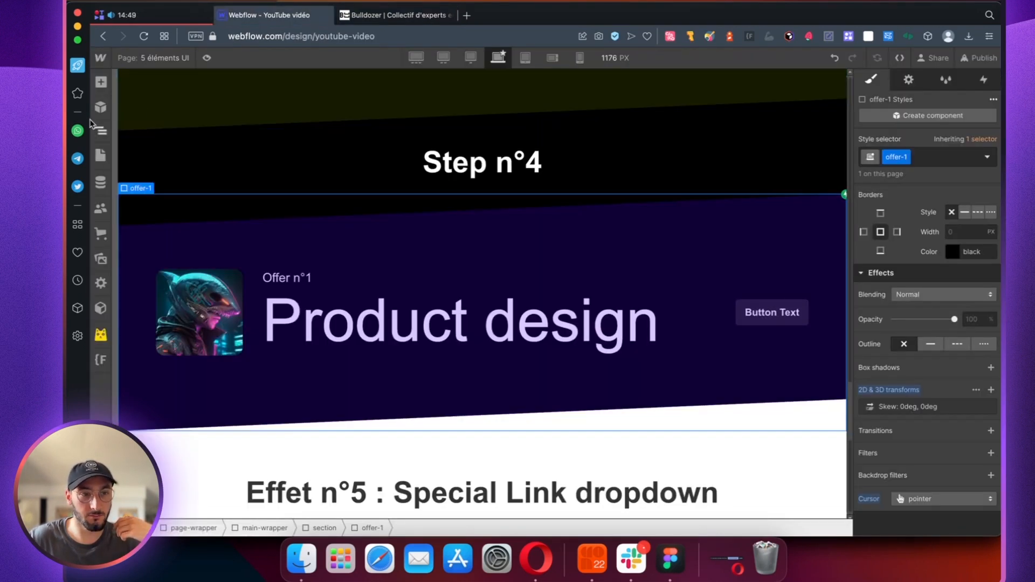
{"action": "left_click", "coordinate": [101, 137]}
{"action": "left_click", "coordinate": [146, 388]}
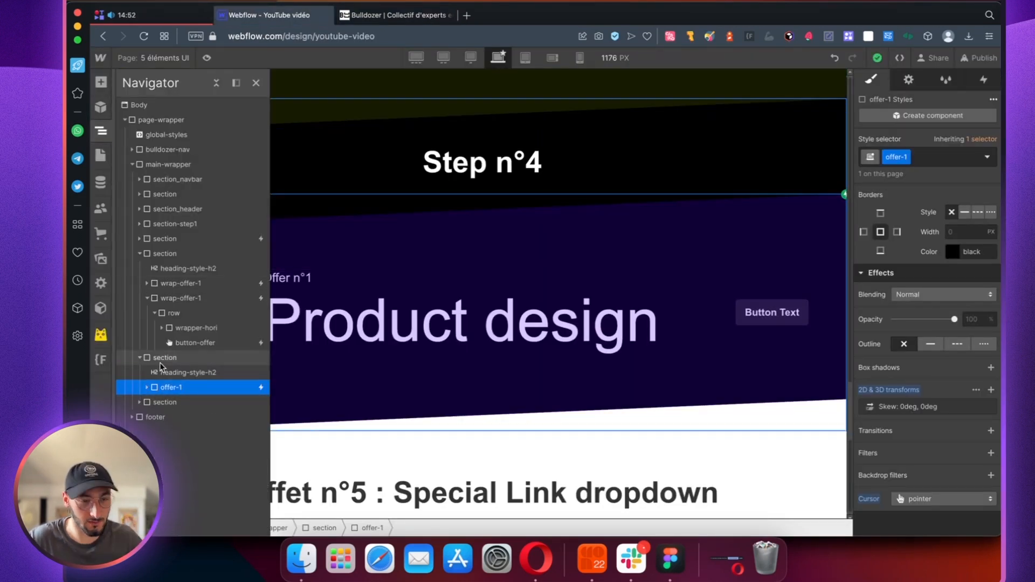
{"action": "left_click", "coordinate": [160, 358]}
{"action": "key", "text": "a"}
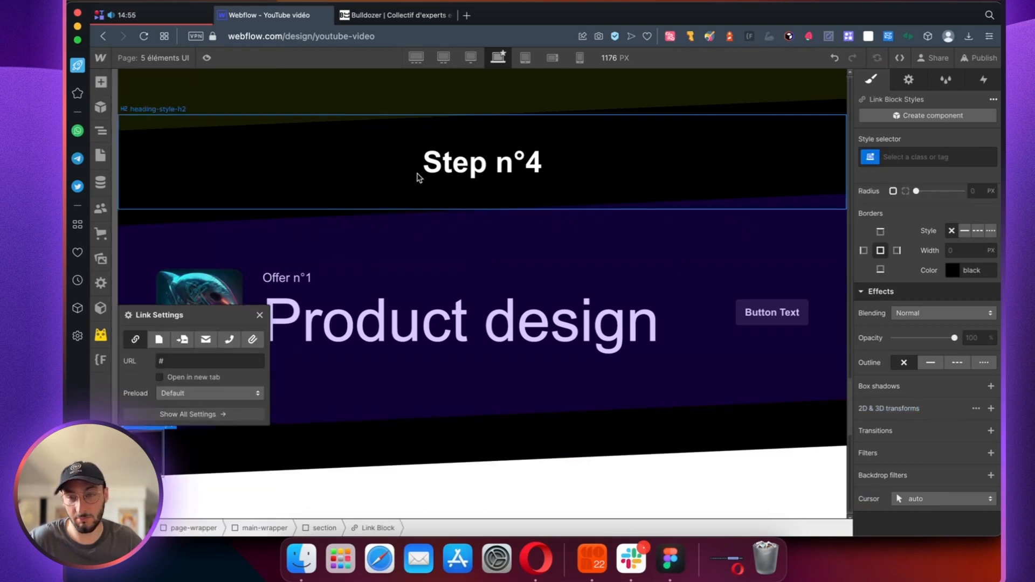
{"action": "left_click", "coordinate": [101, 131]}
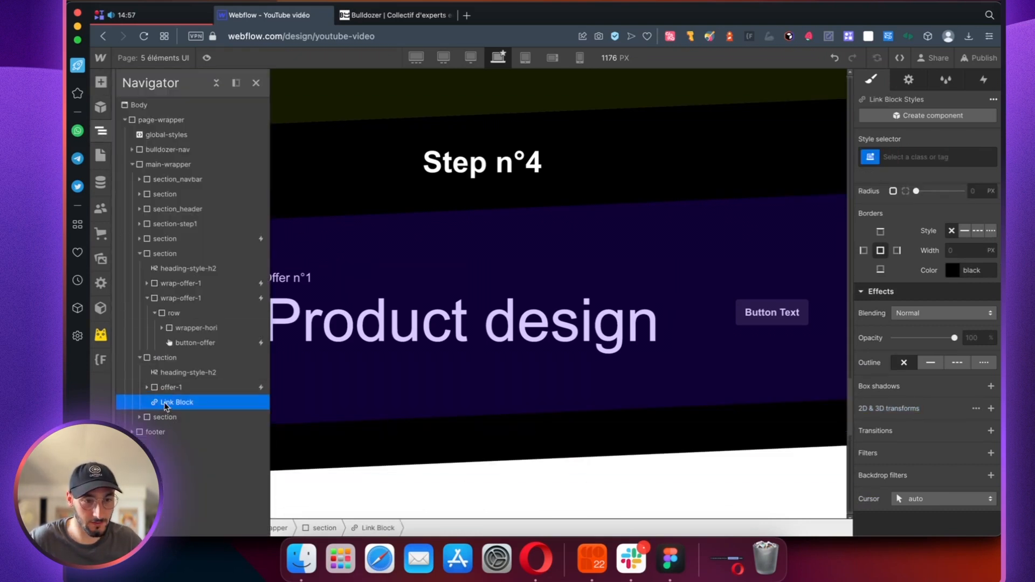
{"action": "left_click", "coordinate": [168, 393]}
{"action": "left_click", "coordinate": [169, 399]}
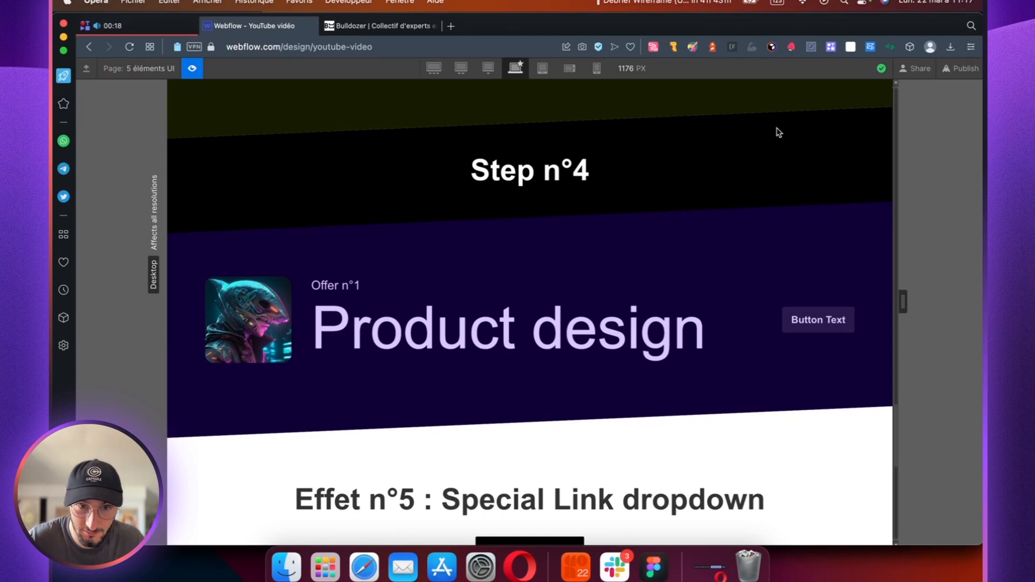
- Preview the Product design offer's hover effect, and open and close the Nos offres dropdown in the navigation bar
{"action": "mouse_move", "coordinate": [446, 284]}
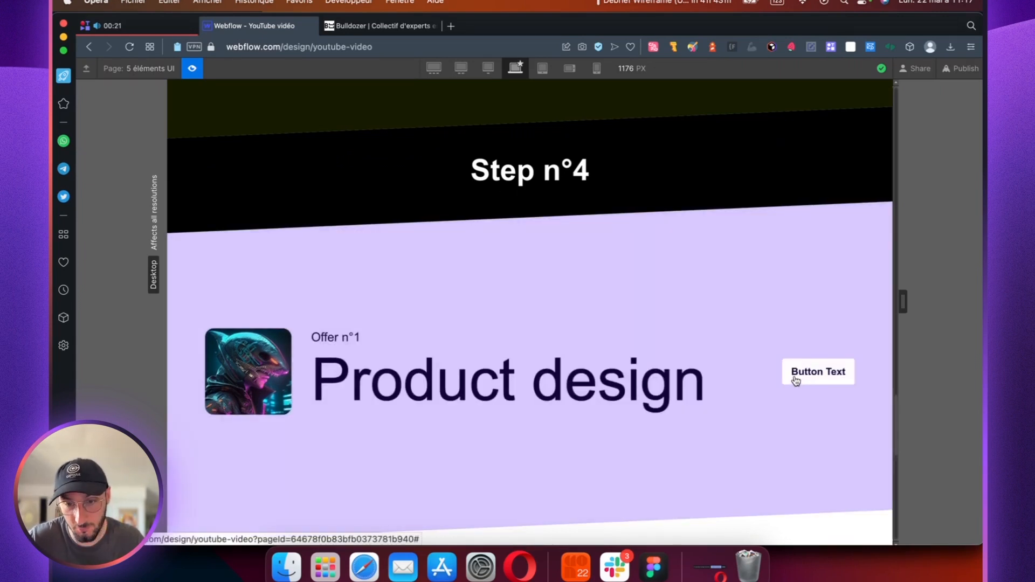
{"action": "scroll", "coordinate": [590, 348], "scroll_direction": "up", "scroll_amount": 15}
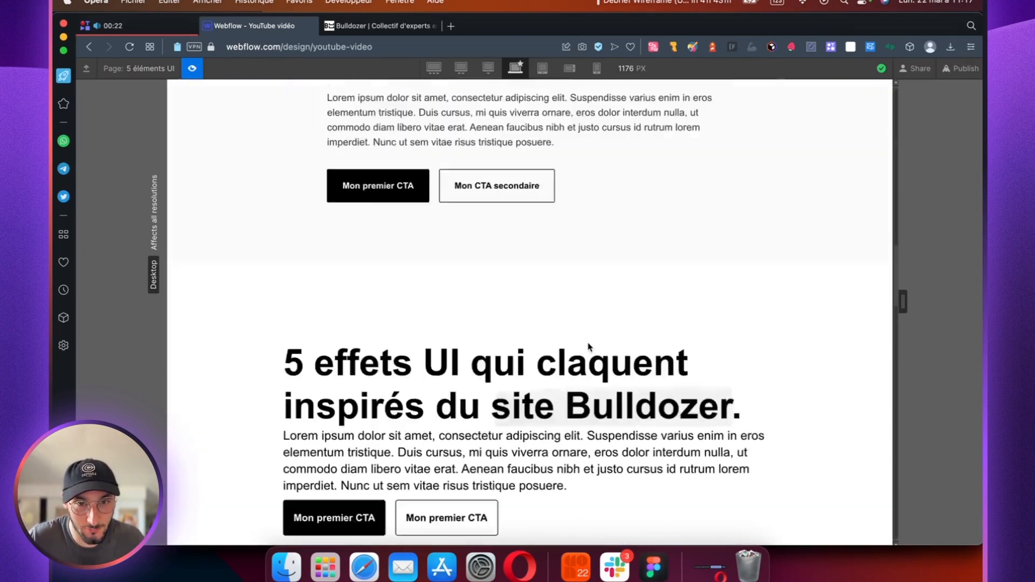
{"action": "left_click", "coordinate": [578, 104]}
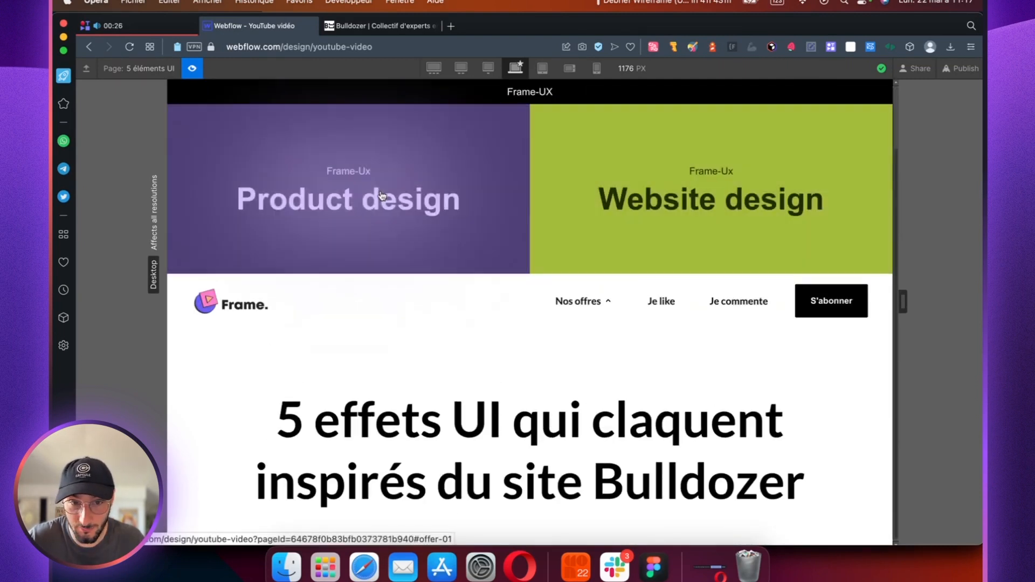
{"action": "left_click", "coordinate": [596, 315]}
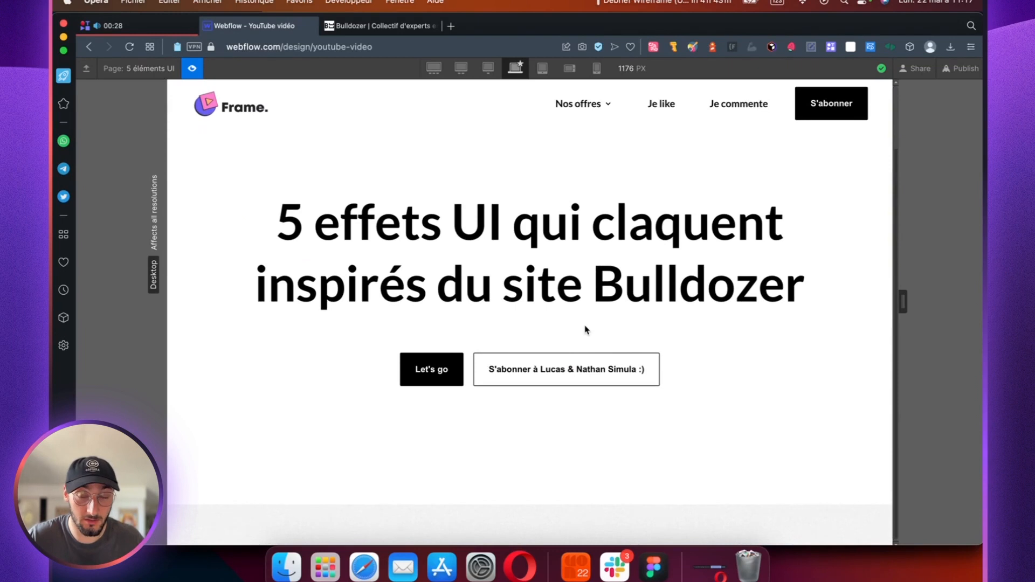